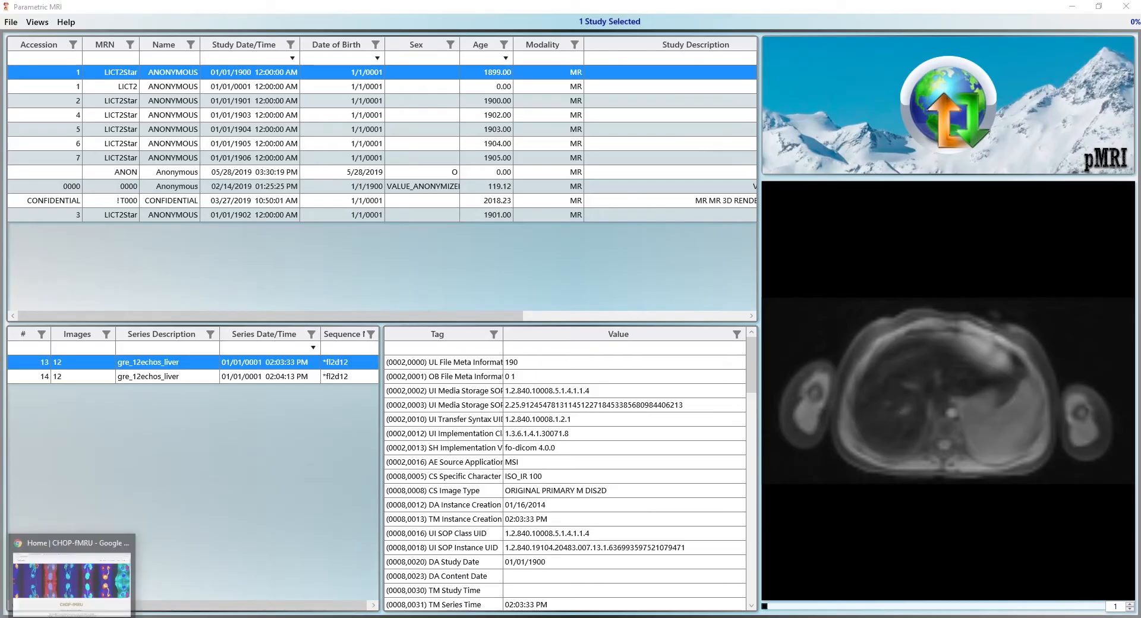
Switch to the browser and review the CHOP-fMRU home page from the software description to the testimonials
click(74, 617)
scroll(455, 407, down, 15)
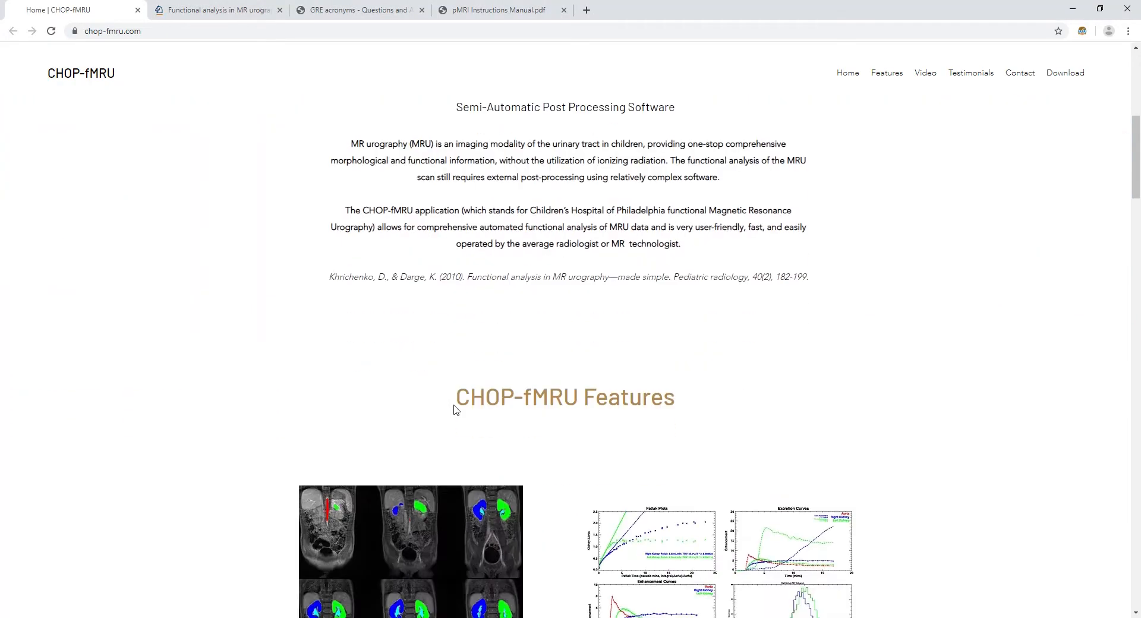
scroll(456, 407, down, 18)
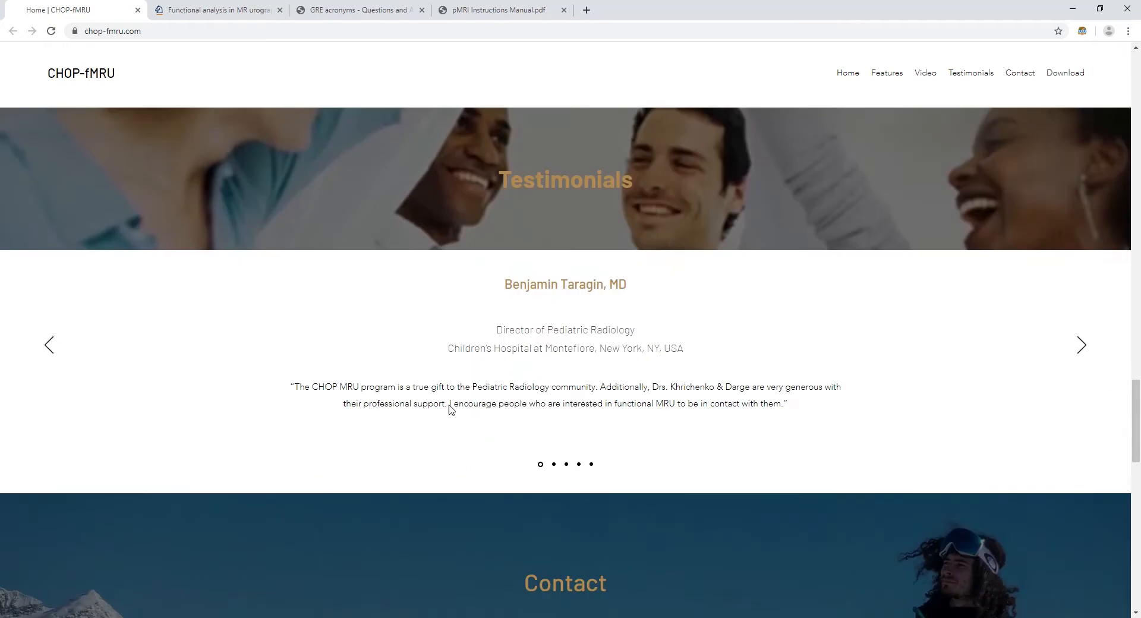
Look through the Springer article "Functional analysis in MR urography — made simple", including its abstract, supplementary material and appendix
click(206, 9)
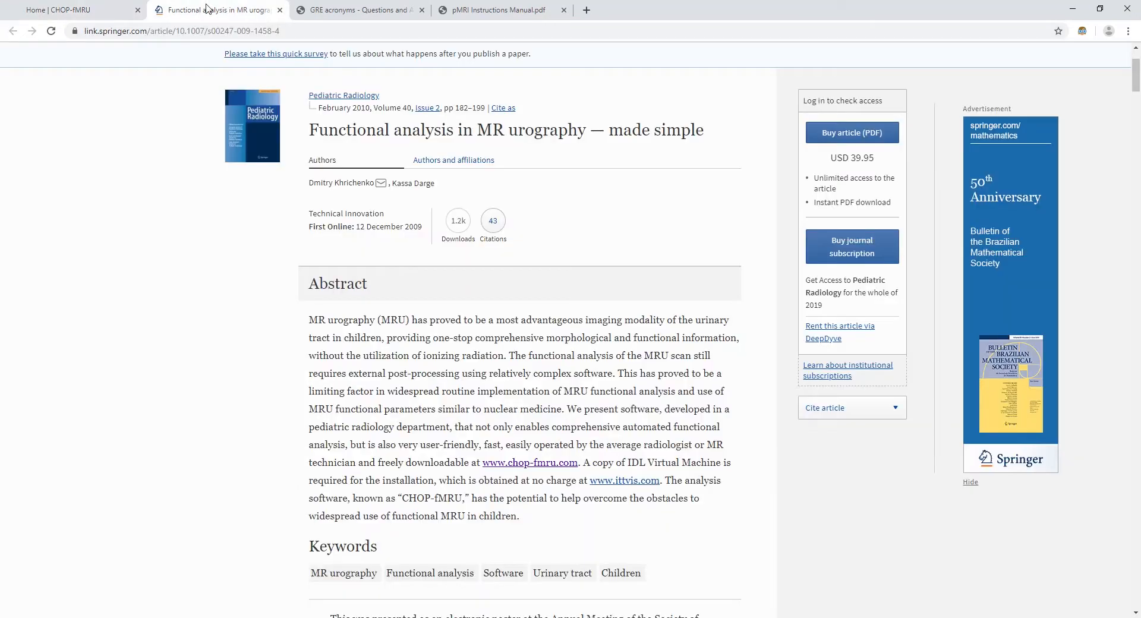
scroll(323, 355, down, 10)
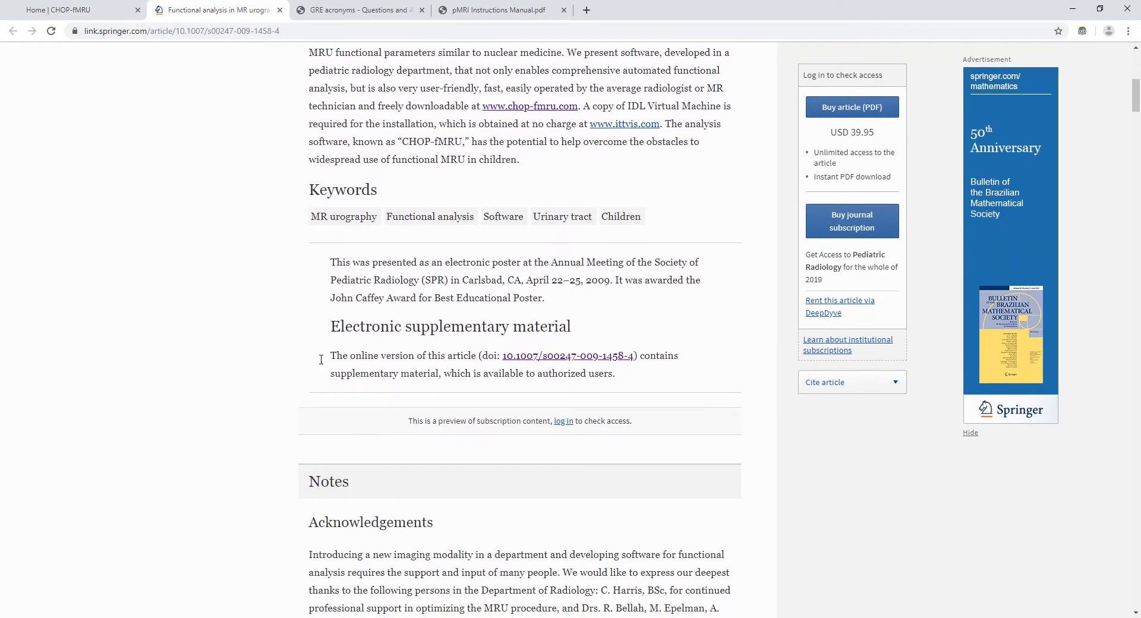
scroll(322, 361, down, 15)
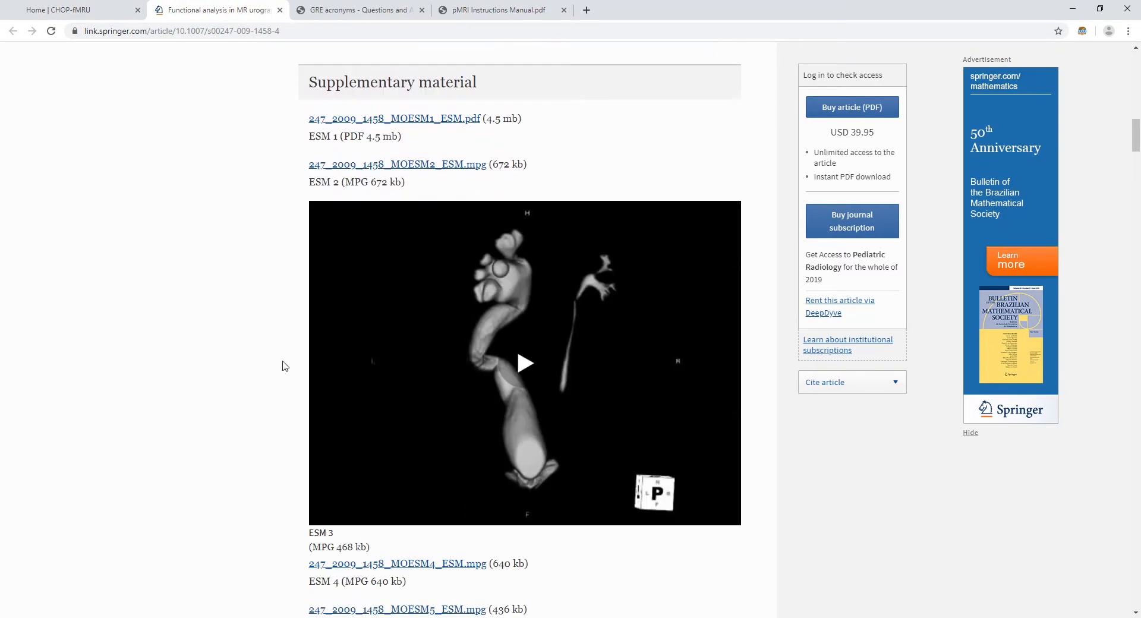
scroll(284, 365, down, 15)
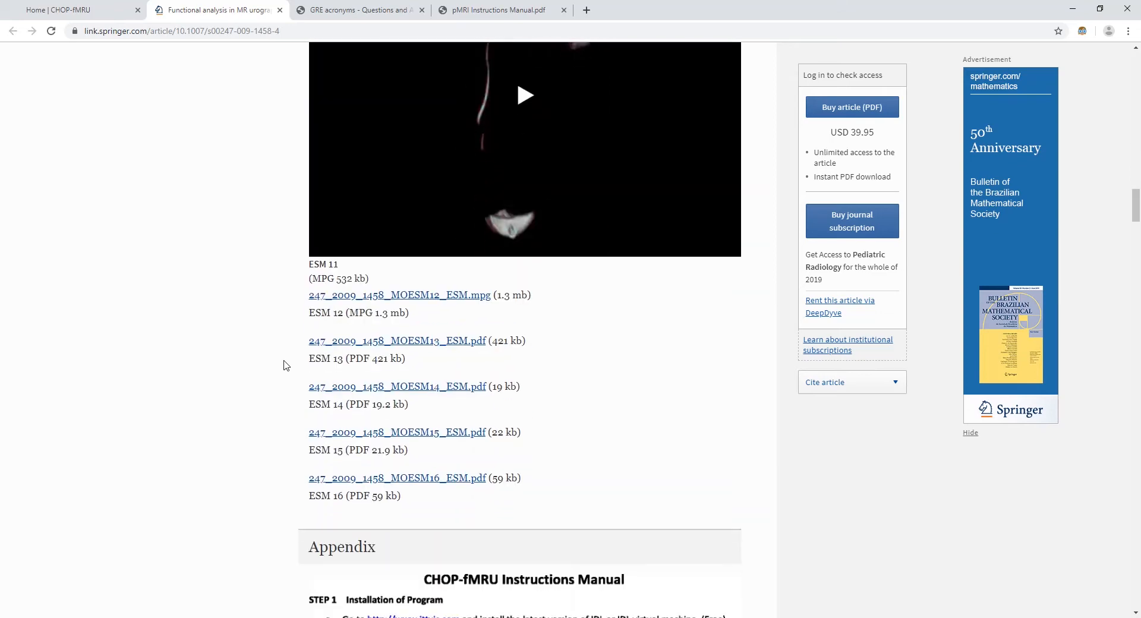
scroll(285, 365, down, 10)
scroll(292, 367, up, 20)
scroll(292, 369, up, 15)
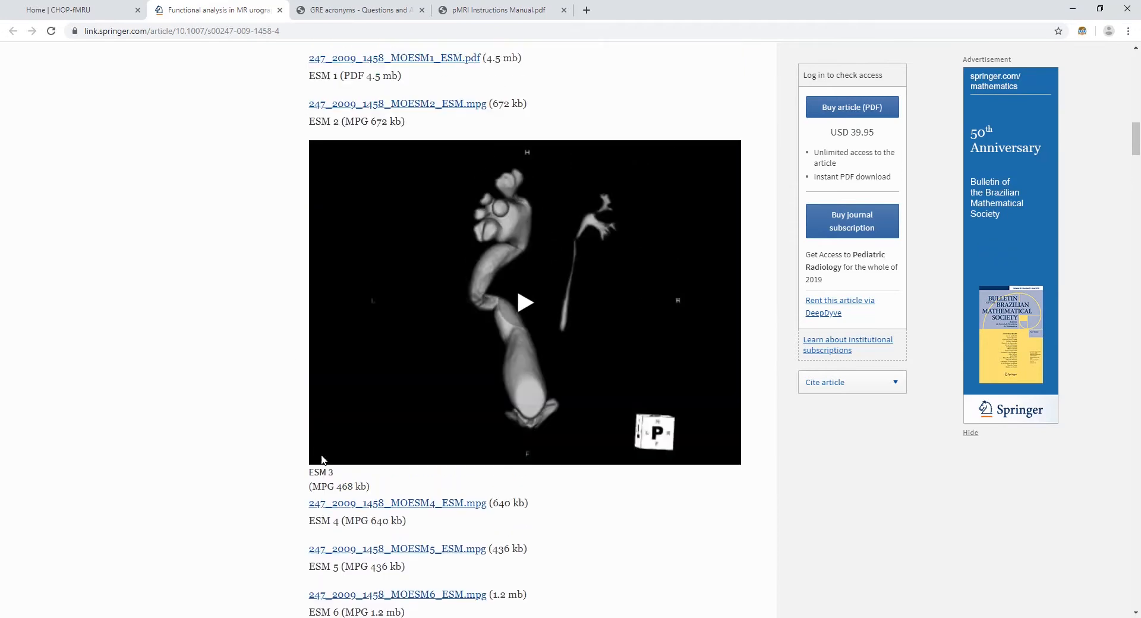
Switch to Parametric MRI and import the MRU Duplex folder from File Explorer into the local study list
click(536, 617)
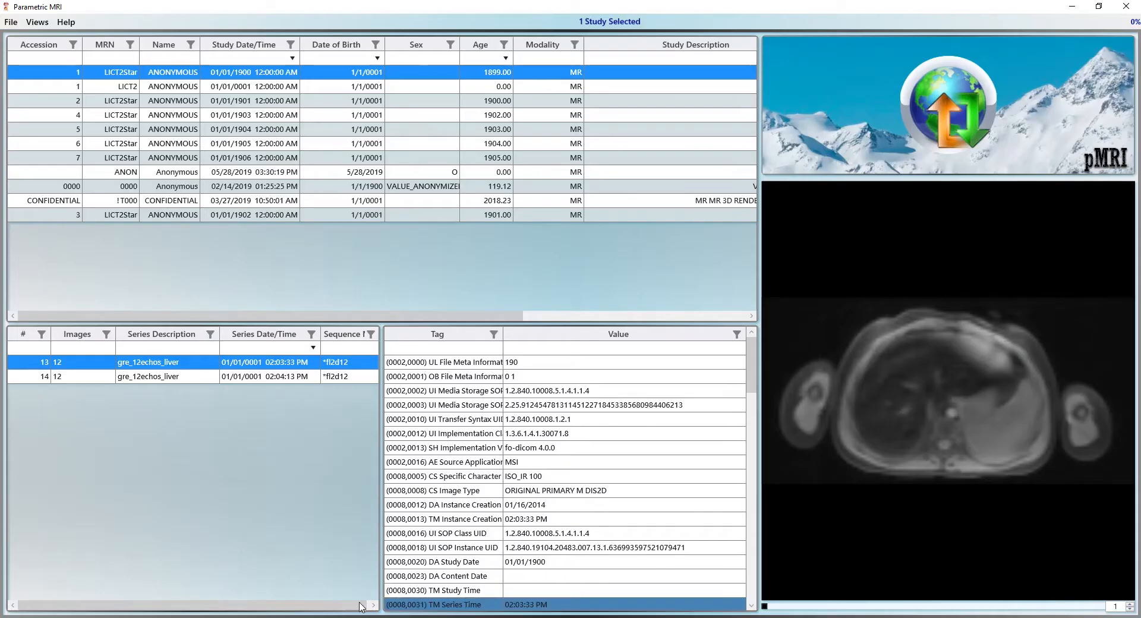
click(536, 617)
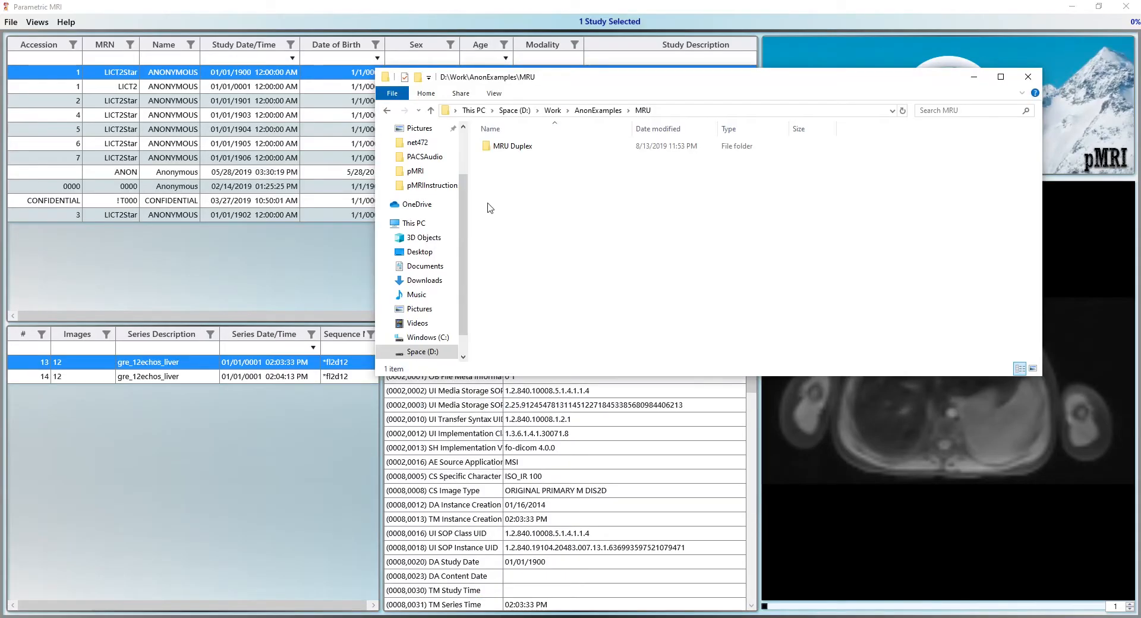
drag(509, 149, 193, 273)
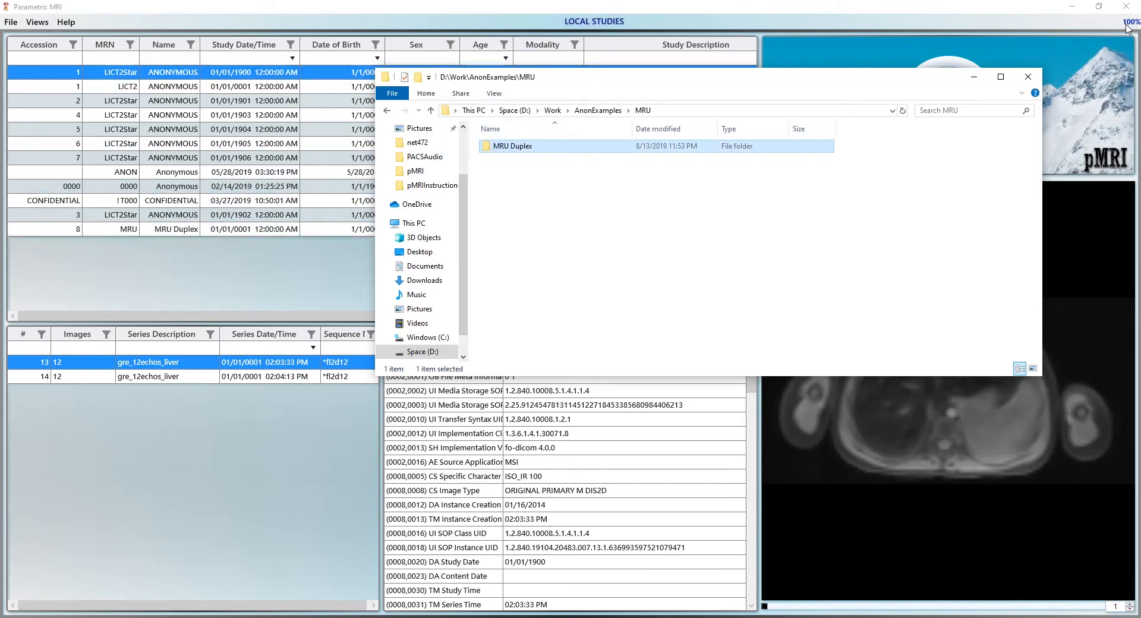
click(291, 15)
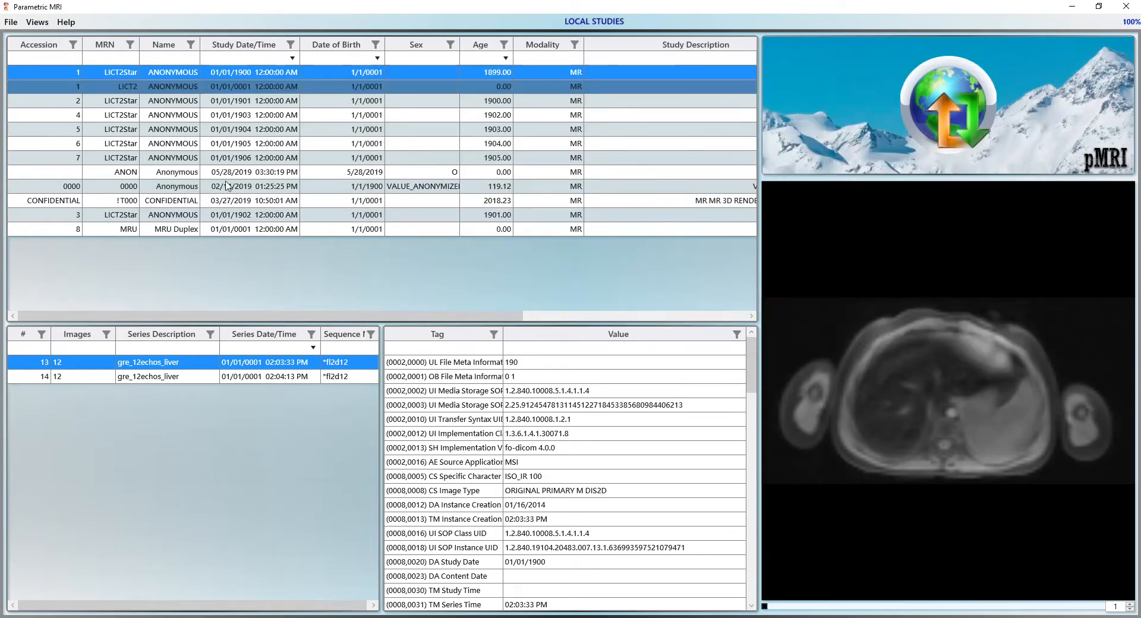
Select the MRU Duplex study and its first DYNAMIC VIBE 3D 42-measurement series, number 12
click(202, 234)
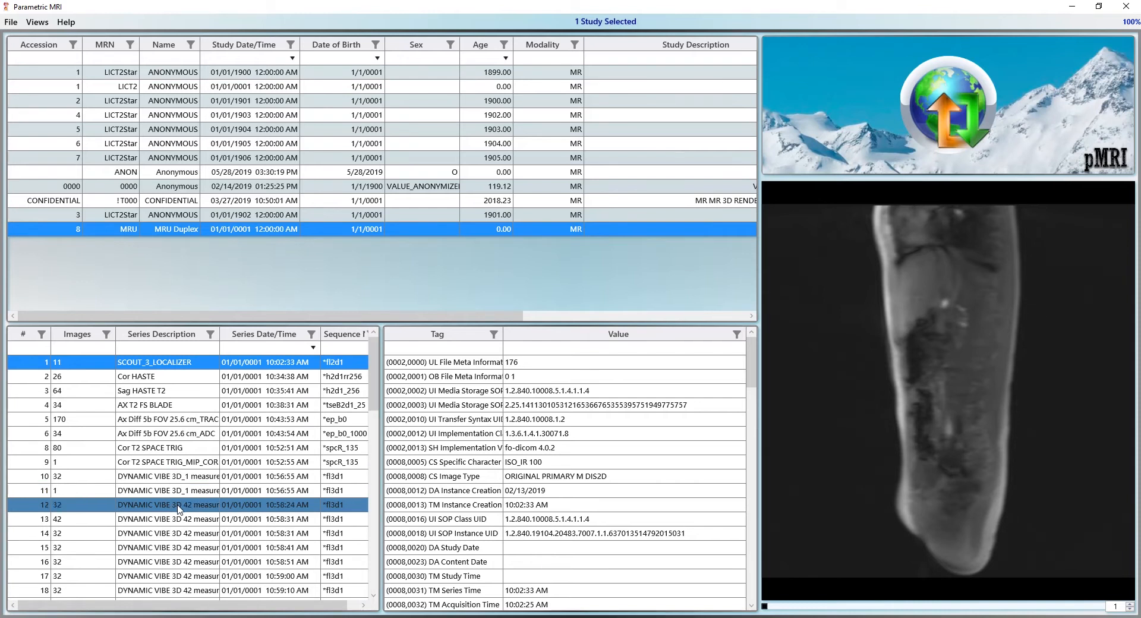
click(178, 506)
scroll(204, 551, down, 7)
scroll(208, 535, down, 6)
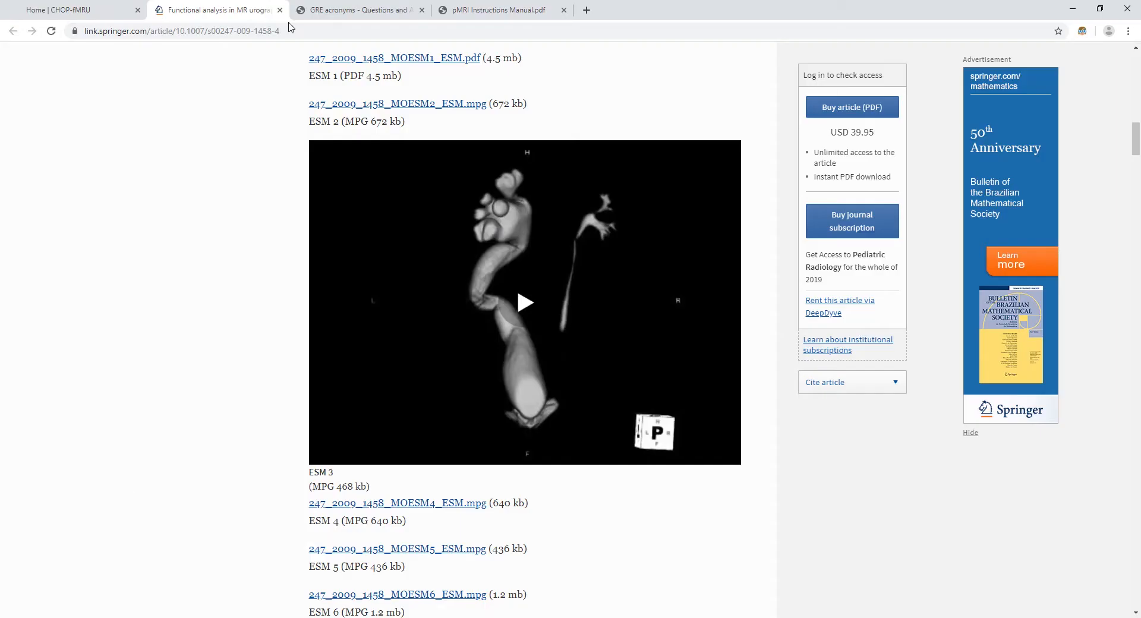
Check the manufacturers' sequence names in the GRE Acronyms table in the browser and return to Parametric MRI
click(291, 18)
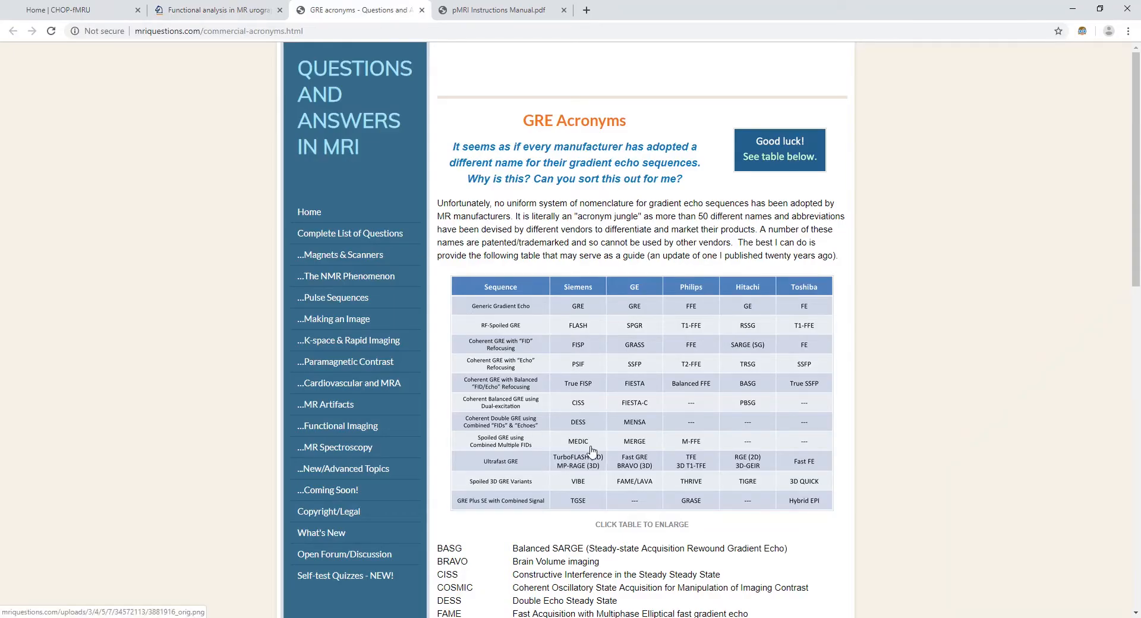
click(554, 617)
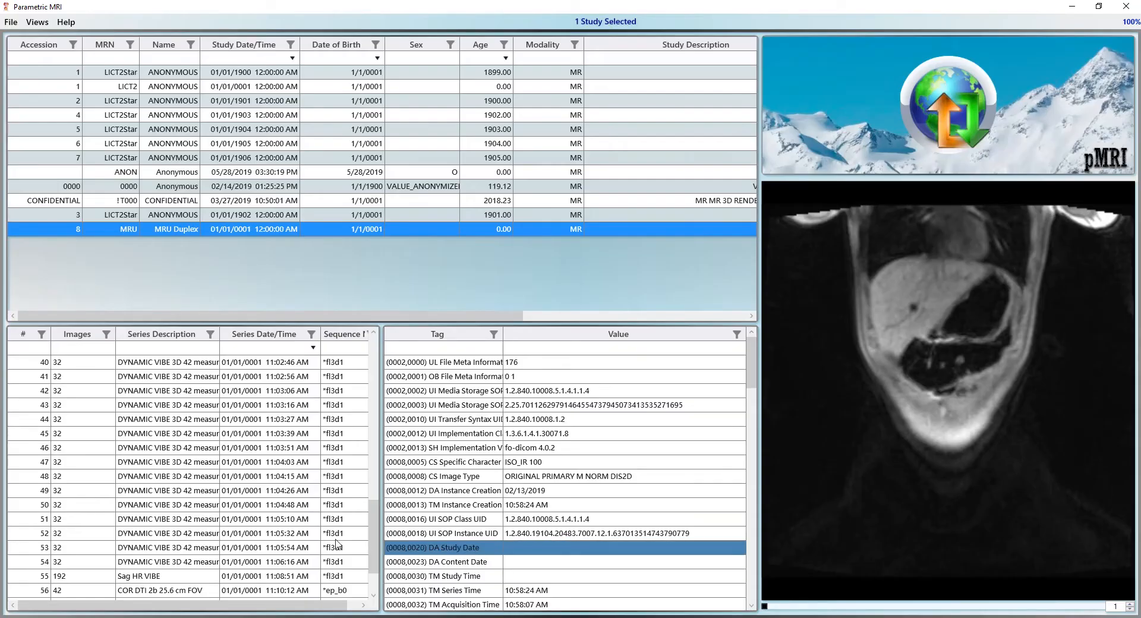
Extend the selection through dynamic VIBE series 54 and exclude the 42-image series 13
shift+click(248, 559)
scroll(240, 507, up, 3)
scroll(242, 510, up, 9)
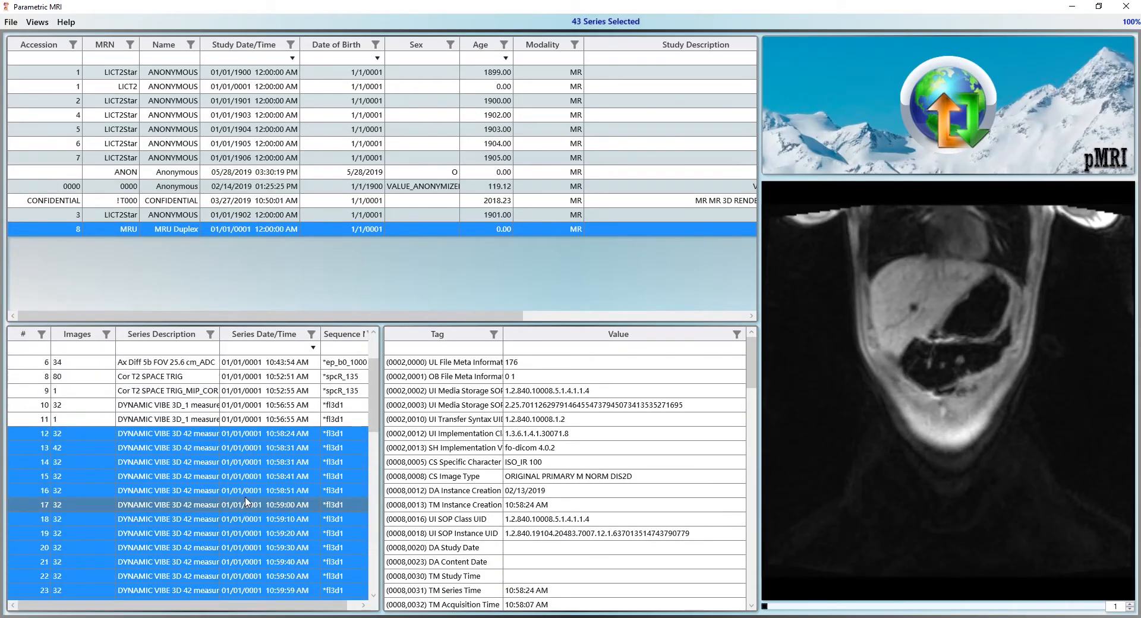
ctrl+click(132, 449)
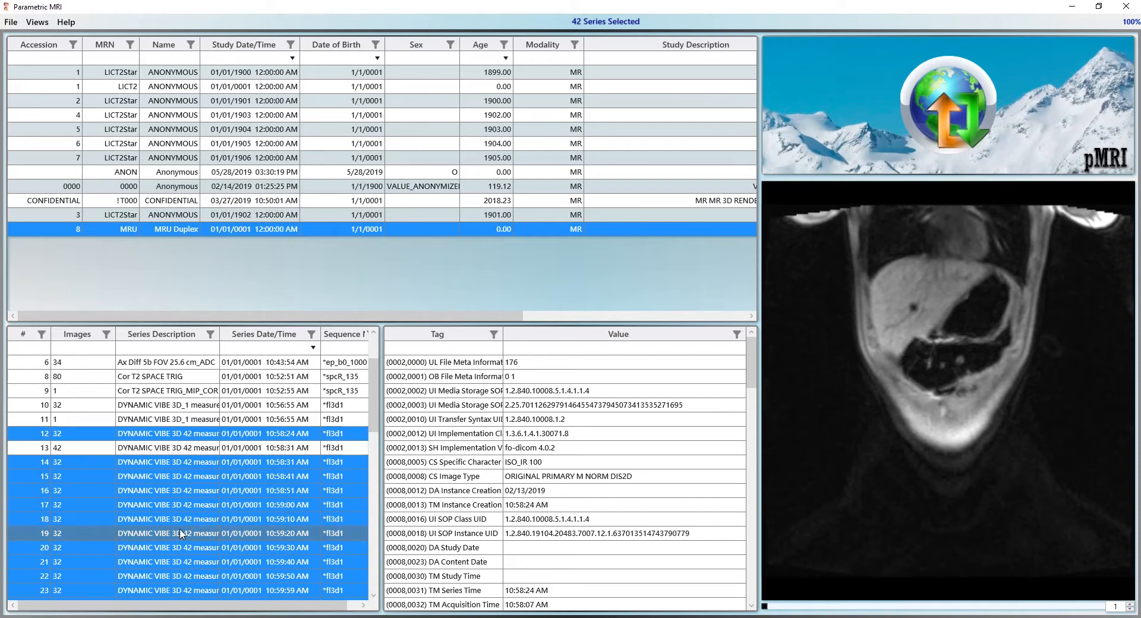
scroll(180, 528, down, 12)
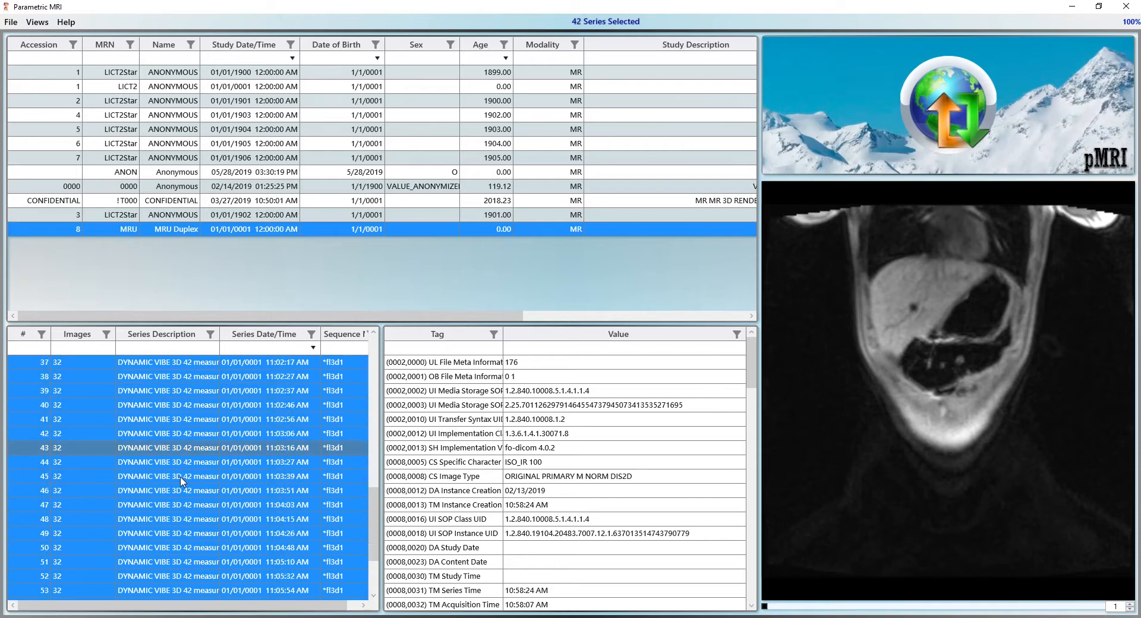
Open the selected dynamic series in the MRU analysis for MRI
right_click(194, 449)
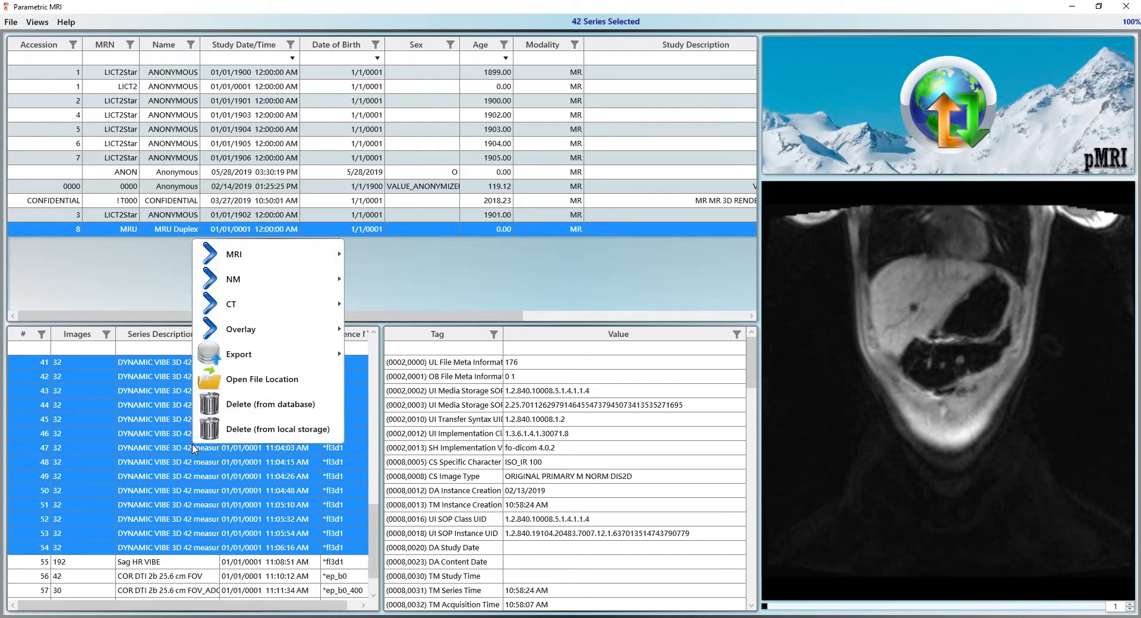
mouse_move(232, 257)
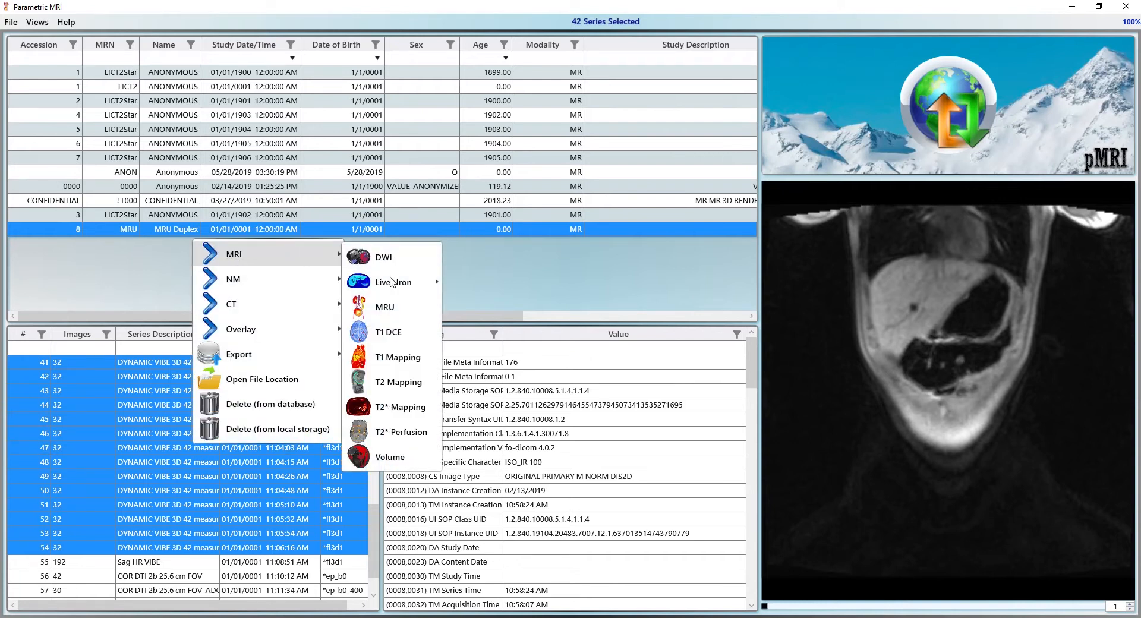
click(385, 307)
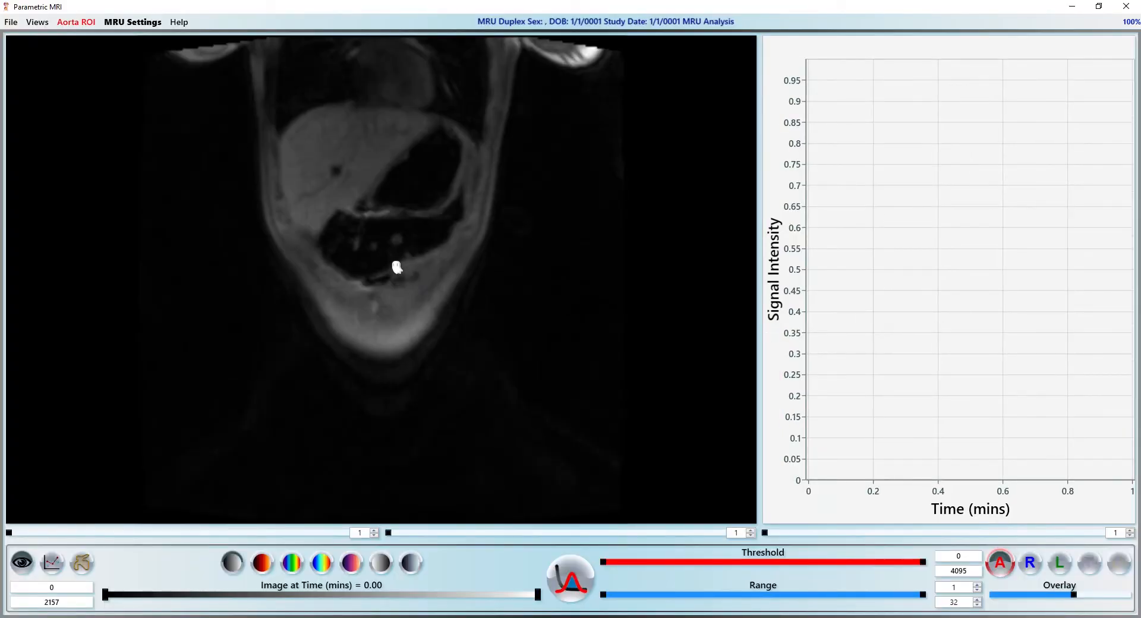
Examine the kidneys' contrast enhancement across slices and time points, ending on slice 20 at time point 20
scroll(397, 267, down, 18)
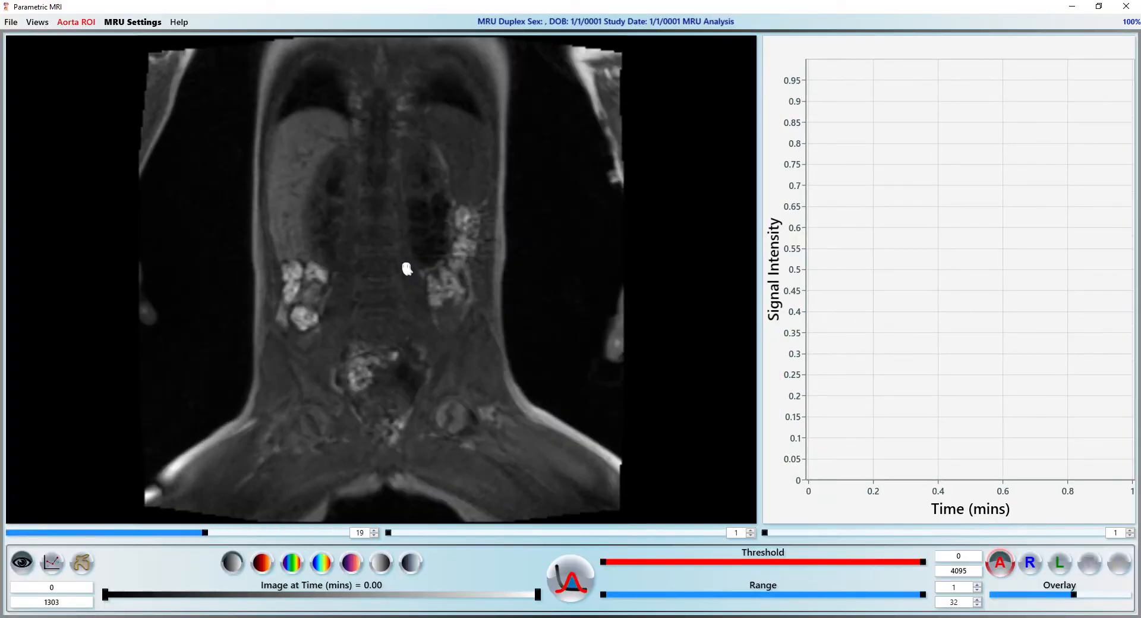
scroll(406, 268, up, 9)
scroll(406, 265, down, 13)
scroll(406, 266, up, 5)
scroll(406, 269, down, 2)
scroll(405, 271, up, 2)
scroll(405, 266, down, 16)
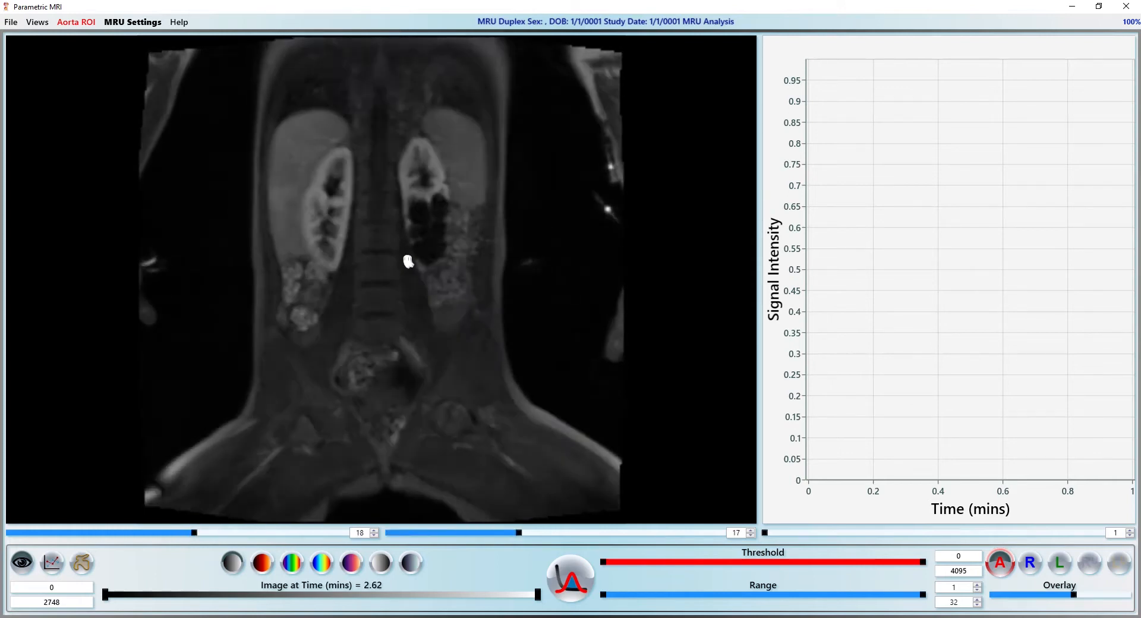
scroll(408, 262, down, 5)
scroll(408, 262, up, 3)
scroll(408, 262, up, 16)
scroll(407, 262, down, 8)
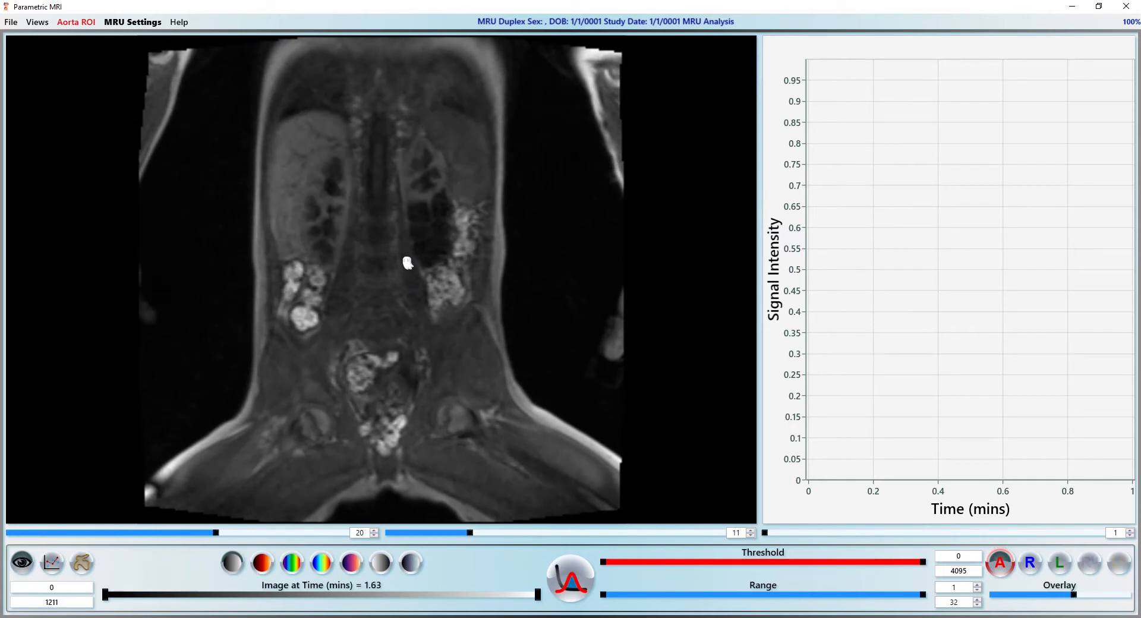
scroll(408, 262, down, 17)
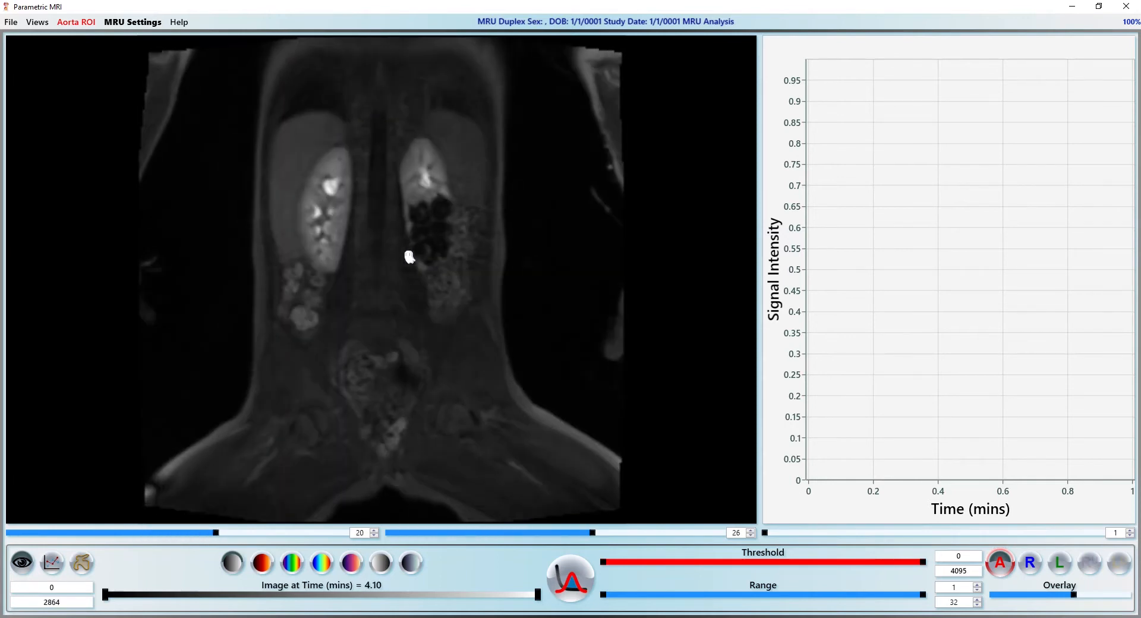
scroll(410, 255, up, 9)
scroll(410, 253, down, 3)
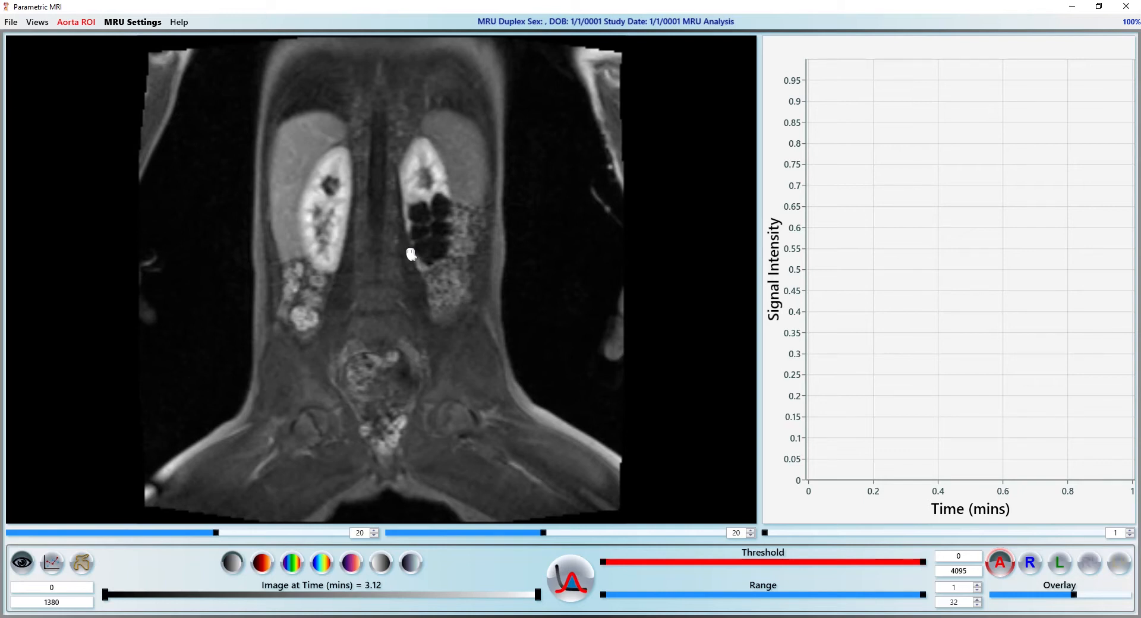
Plot the signal intensity over time for a point in the kidney beside the liver on slice 20
key(g)
click(339, 217)
click(342, 204)
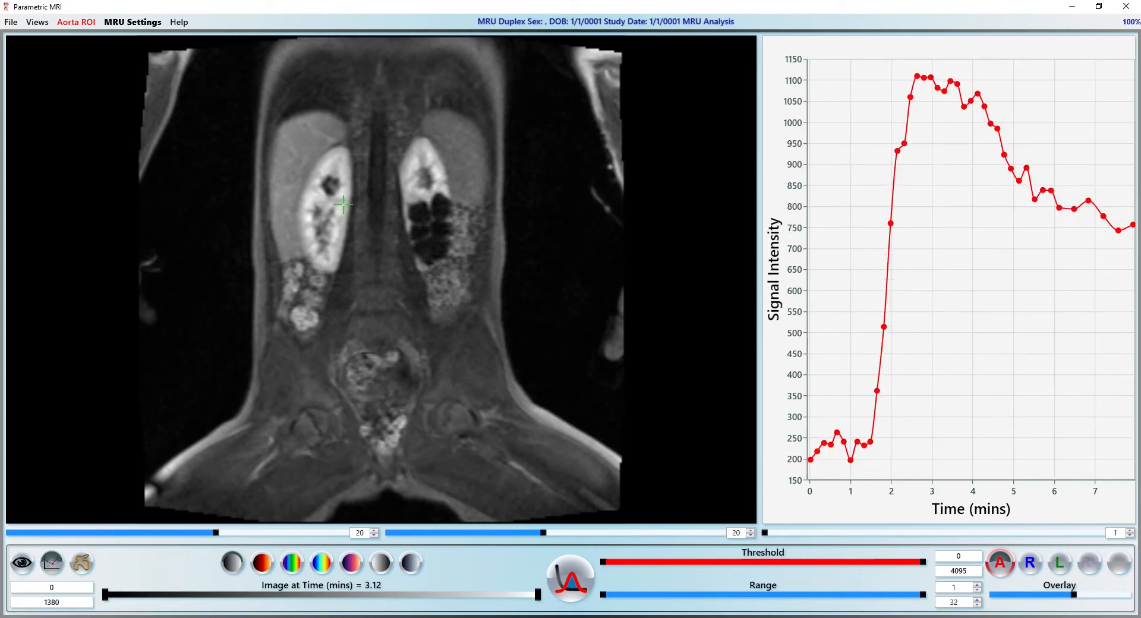
Examine the kidneys slice by slice at time point 20, leaving the curve-plotting mode and ending on slice 20
scroll(396, 273, down, 12)
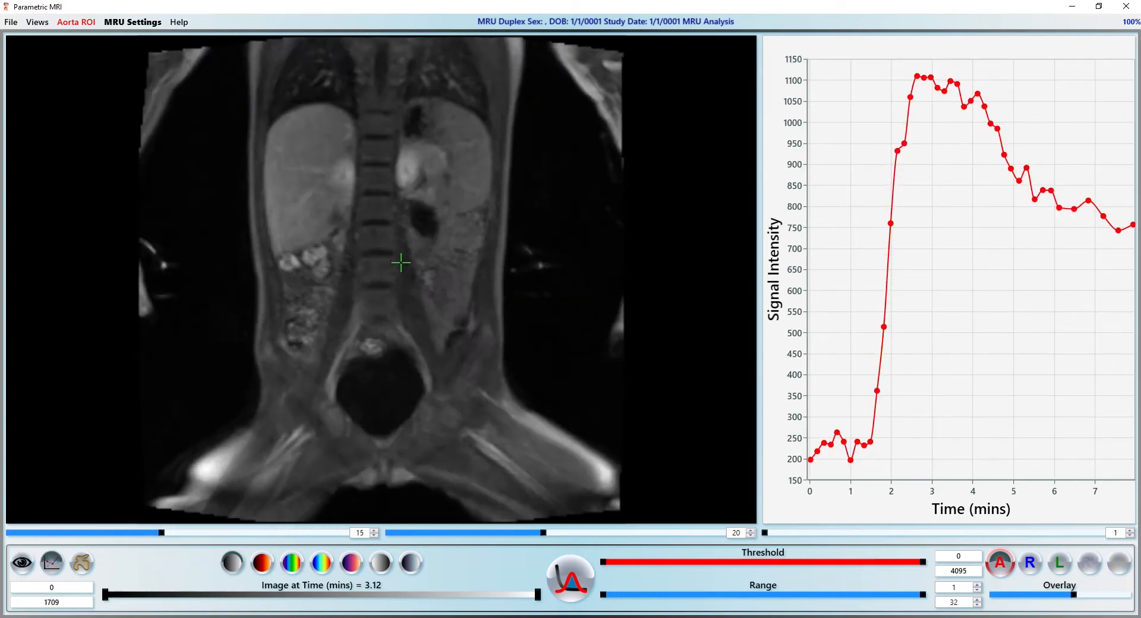
scroll(401, 261, up, 14)
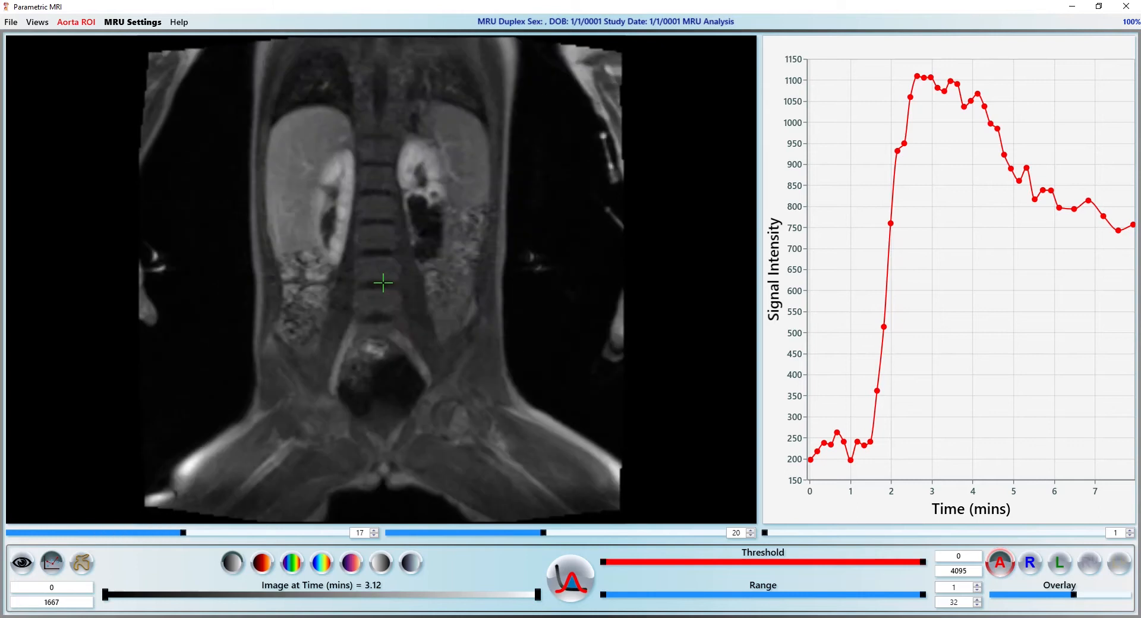
scroll(383, 283, up, 1)
scroll(384, 282, down, 1)
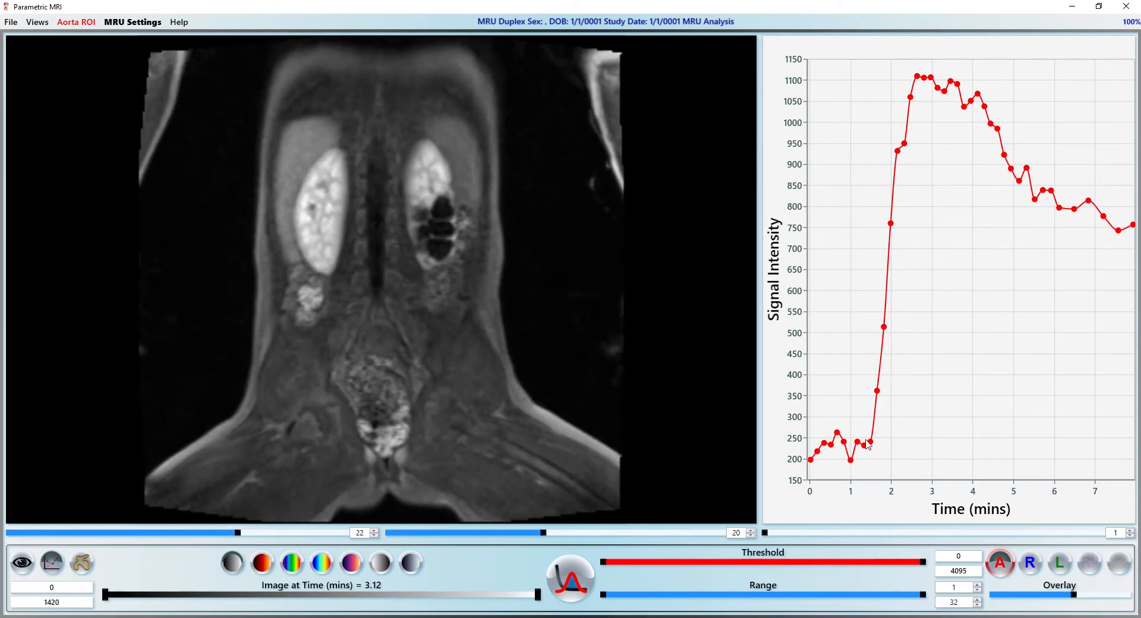
right_click(359, 301)
scroll(362, 301, down, 3)
scroll(377, 308, up, 1)
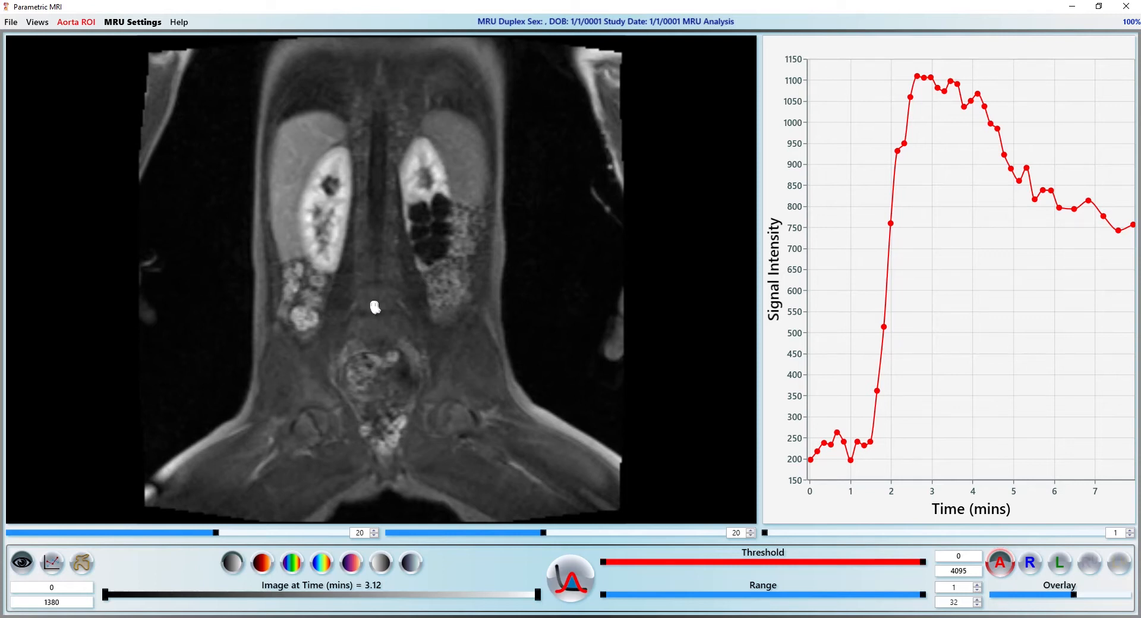
scroll(372, 305, up, 6)
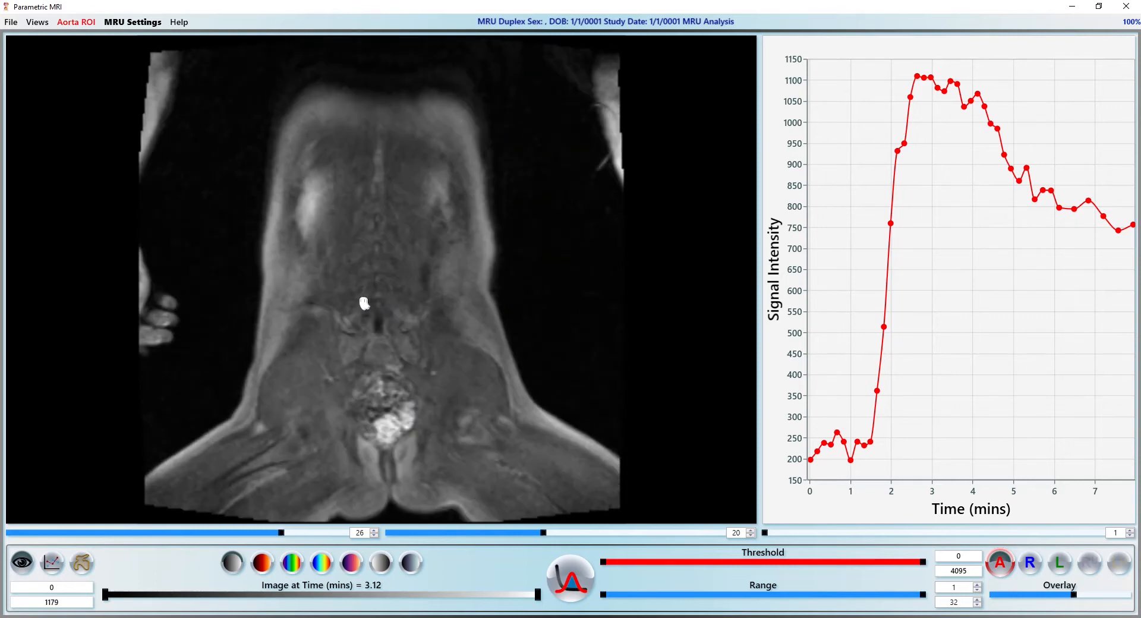
scroll(365, 304, down, 14)
scroll(368, 302, up, 8)
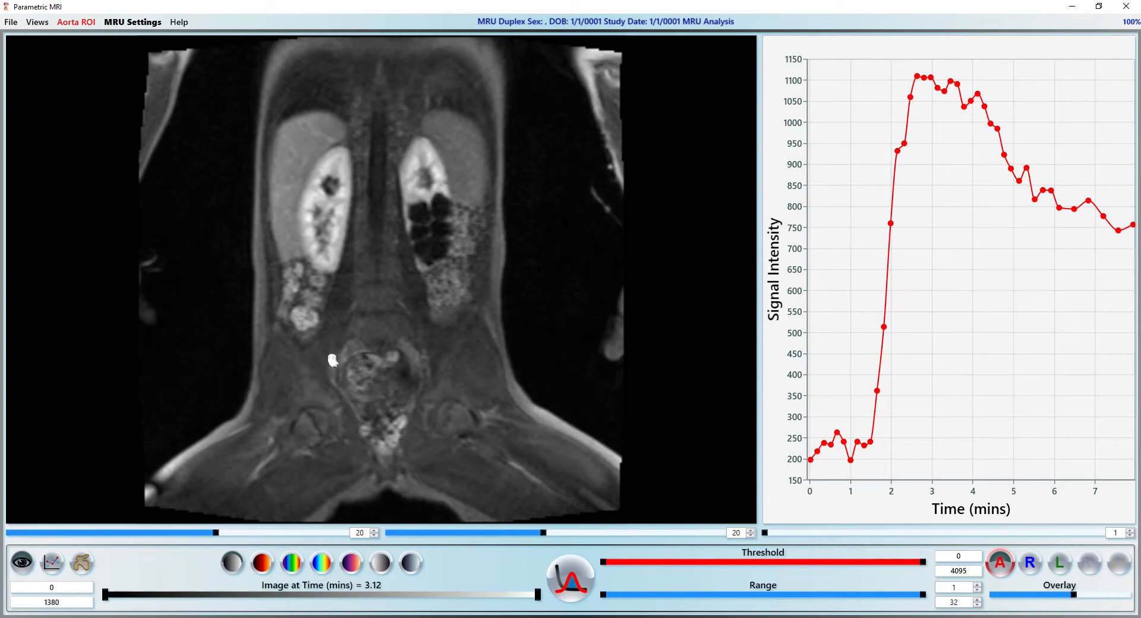
scroll(333, 360, down, 8)
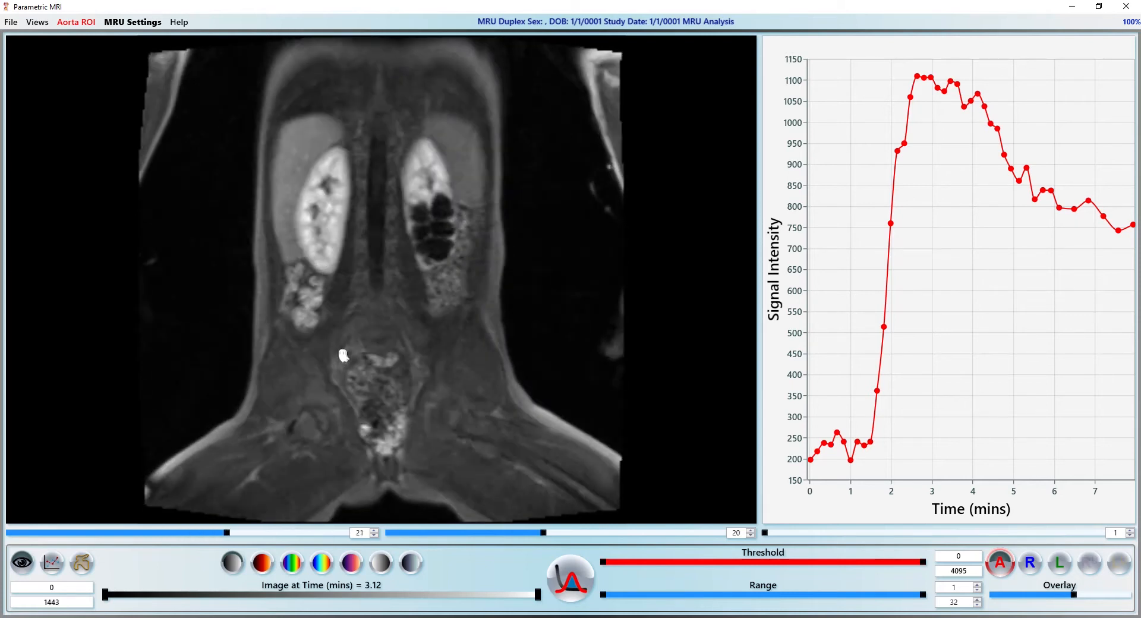
scroll(345, 354, up, 8)
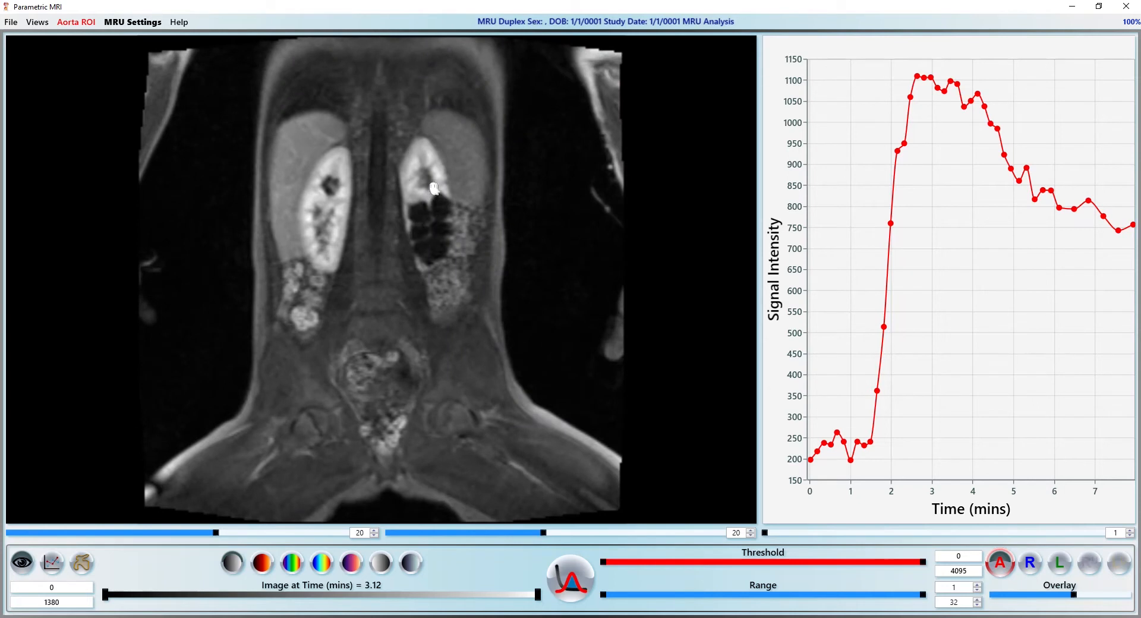
Set the aorta ROI tool to the automatic MRU mode
scroll(373, 310, down, 1)
scroll(373, 310, up, 2)
scroll(373, 311, down, 2)
scroll(372, 311, up, 1)
click(84, 569)
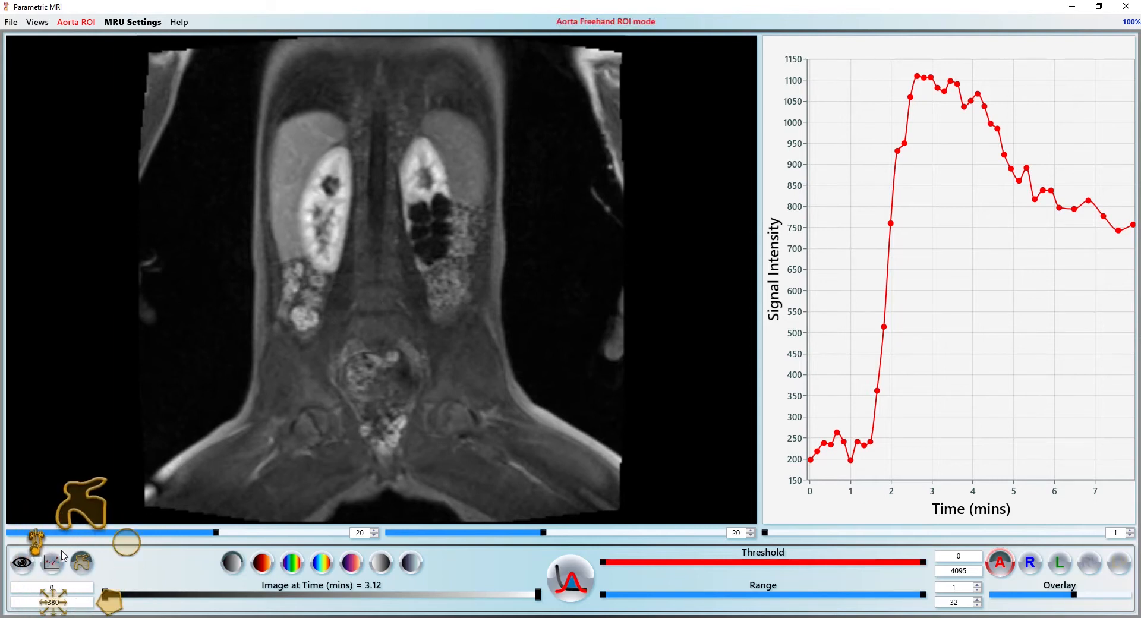
click(40, 550)
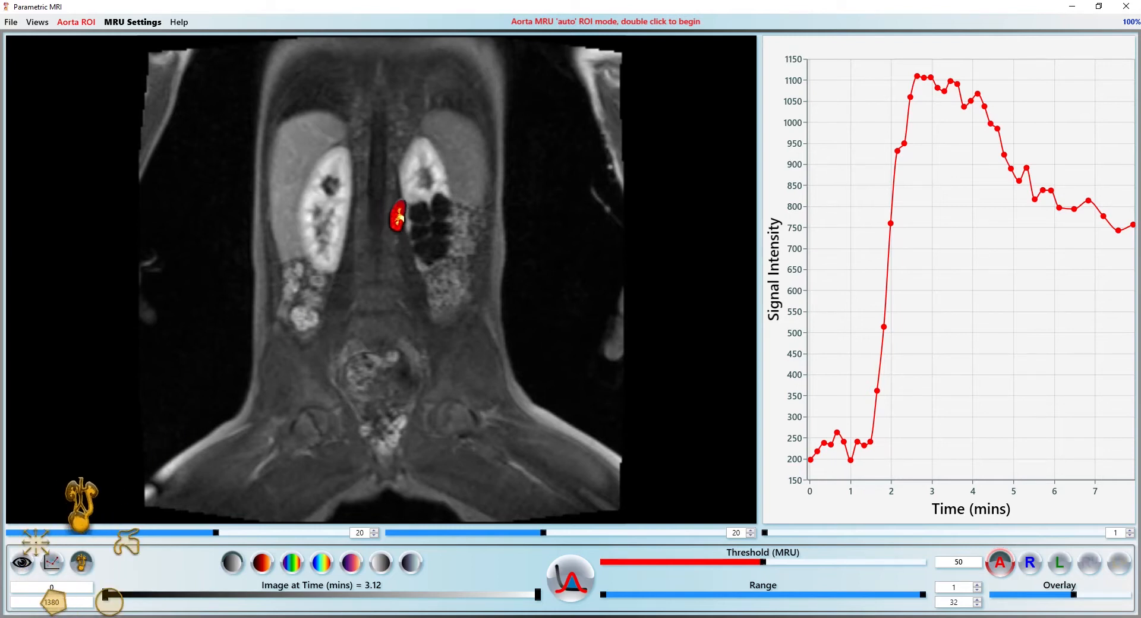
Begin the automatic aorta segmentation and outline the abdominal aorta between the kidneys on the subtraction MIP
double_click(380, 223)
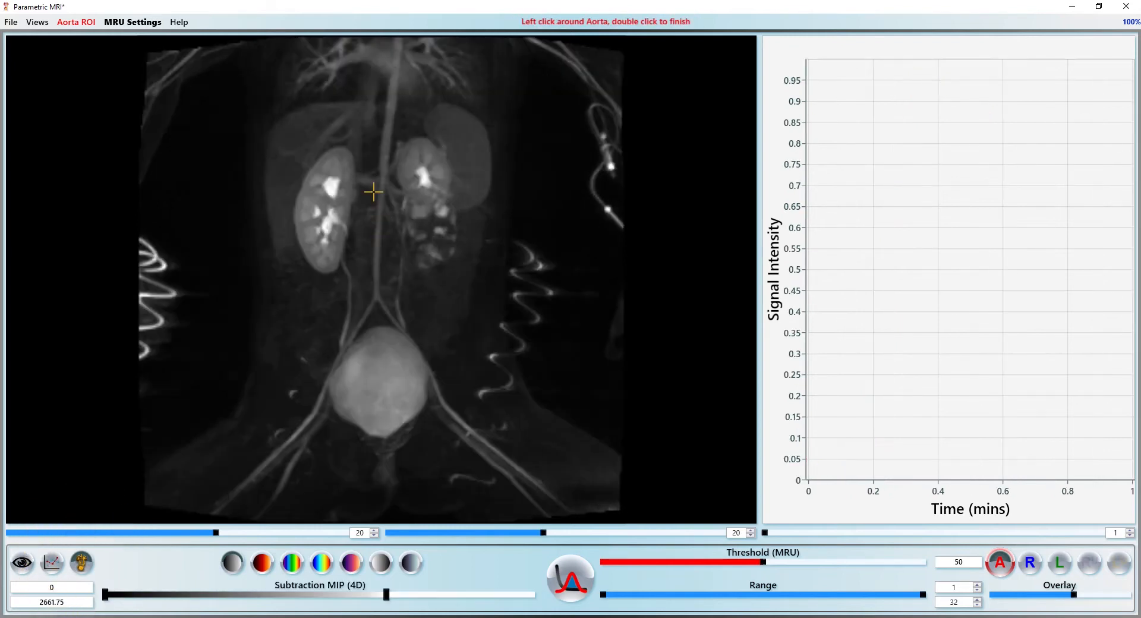
click(374, 151)
click(369, 261)
click(392, 146)
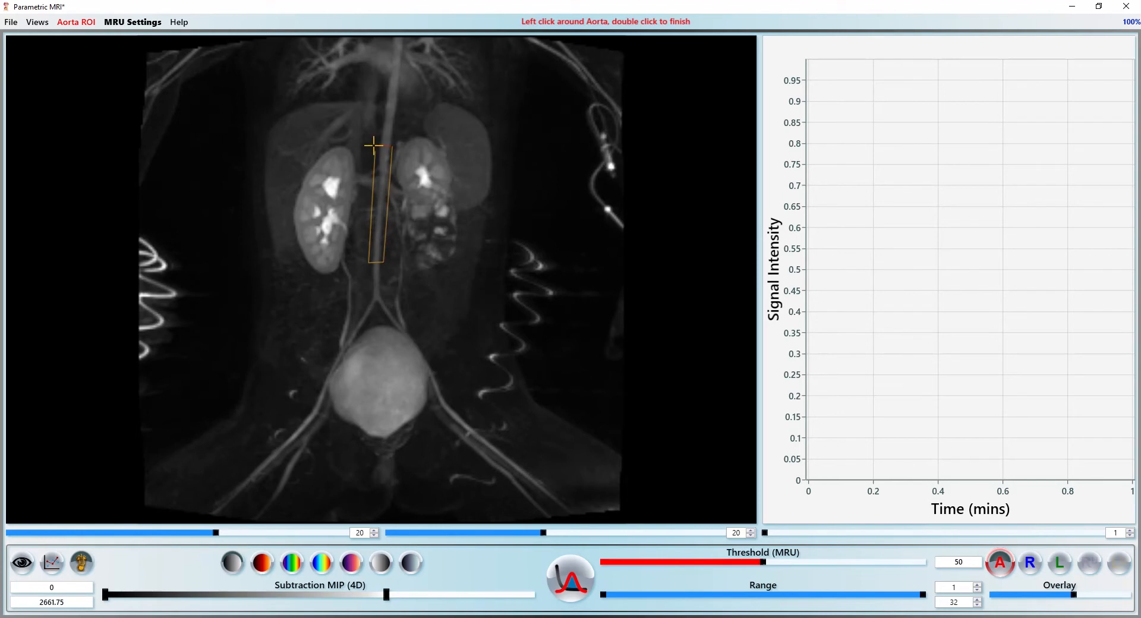
double_click(374, 148)
Paint a sample region inside the aorta on slice 10 and drop the seed to segment it
scroll(379, 163, up, 7)
scroll(381, 173, down, 17)
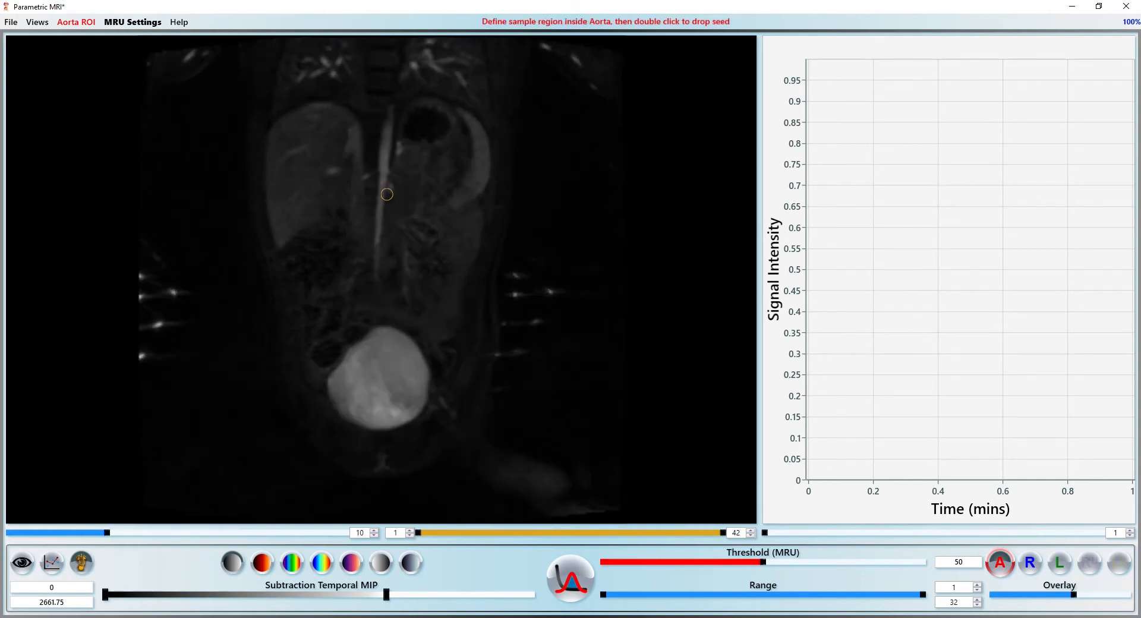
scroll(382, 194, up, 6)
drag(394, 104, 392, 150)
double_click(392, 150)
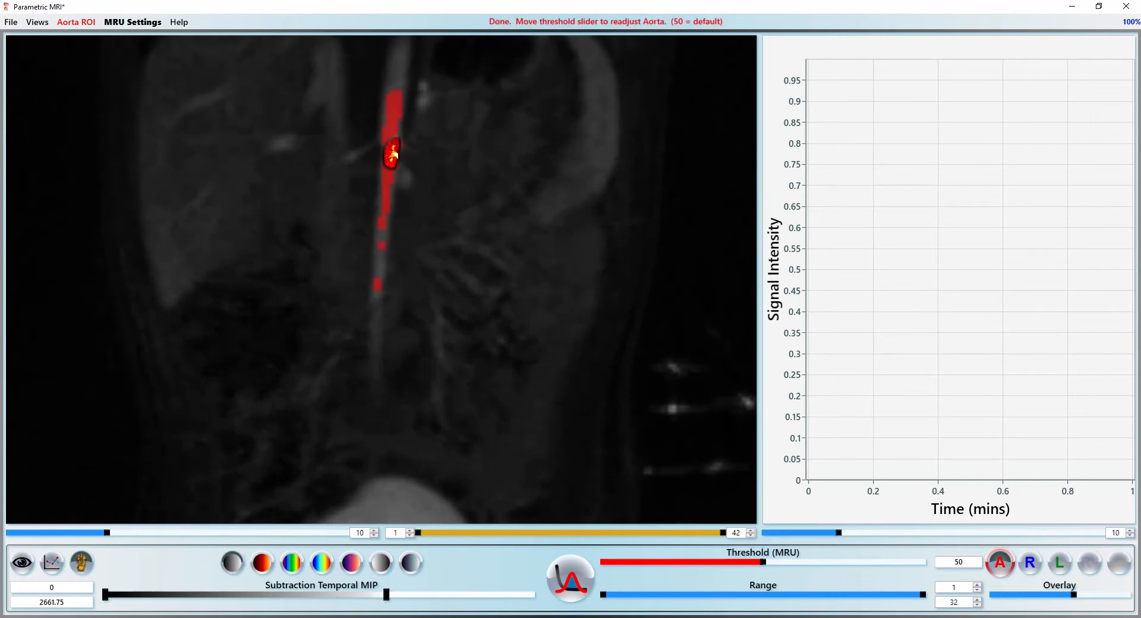
Examine the aorta segmentation across neighbouring slices, restoring the full image view and ending on slice 20
scroll(398, 190, down, 5)
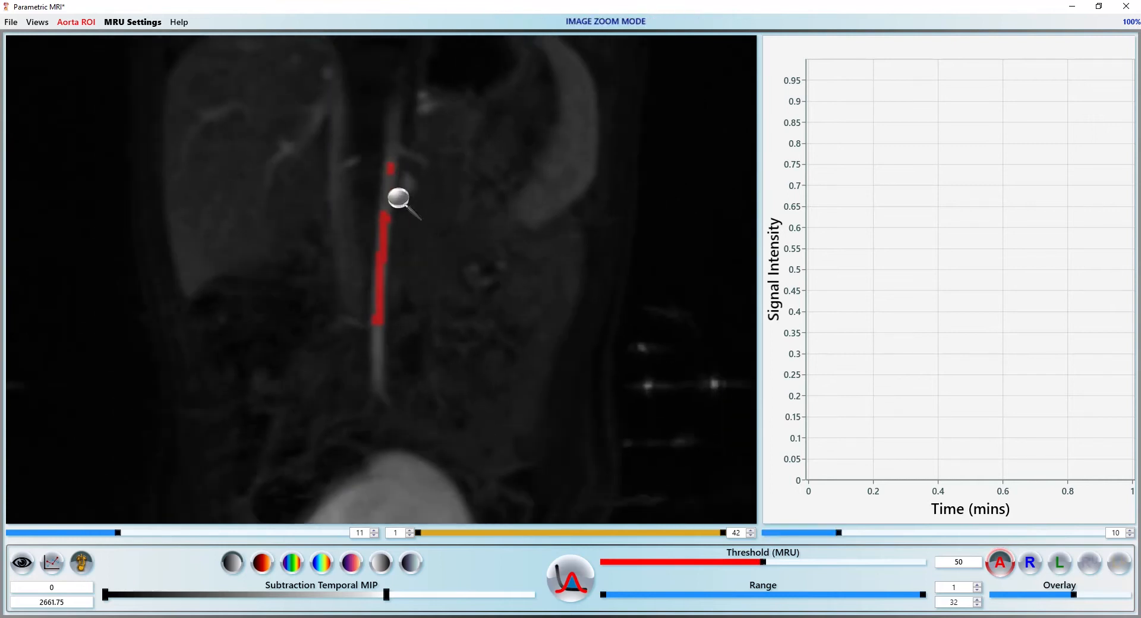
scroll(394, 193, up, 5)
scroll(394, 196, down, 5)
middle_click(394, 200)
scroll(395, 200, down, 4)
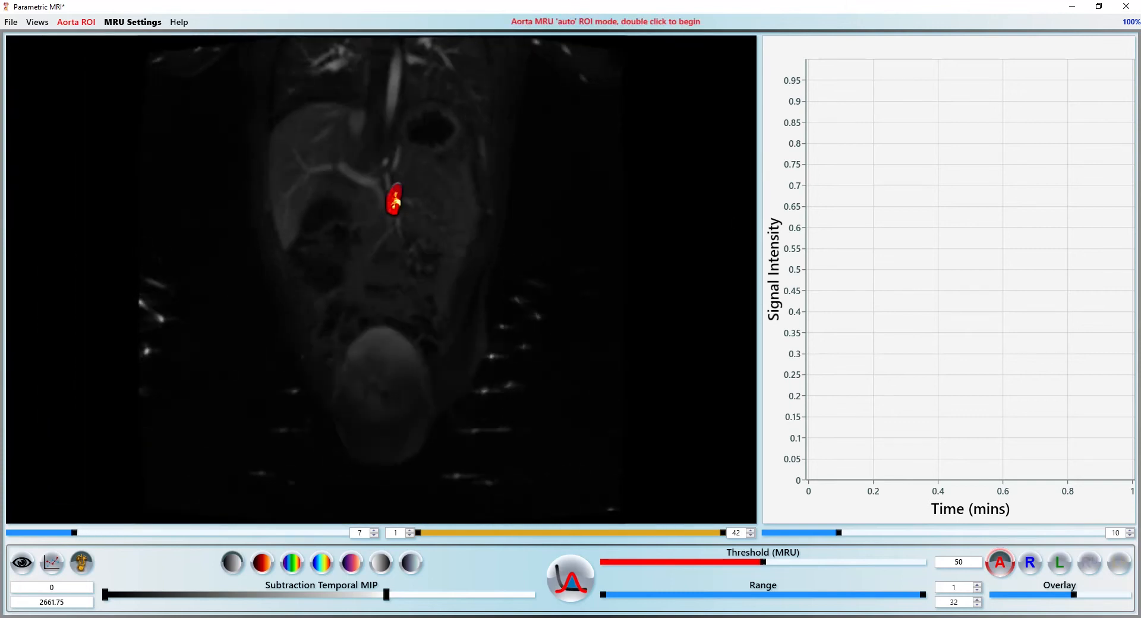
scroll(395, 200, up, 4)
middle_click(394, 200)
middle_click(395, 200)
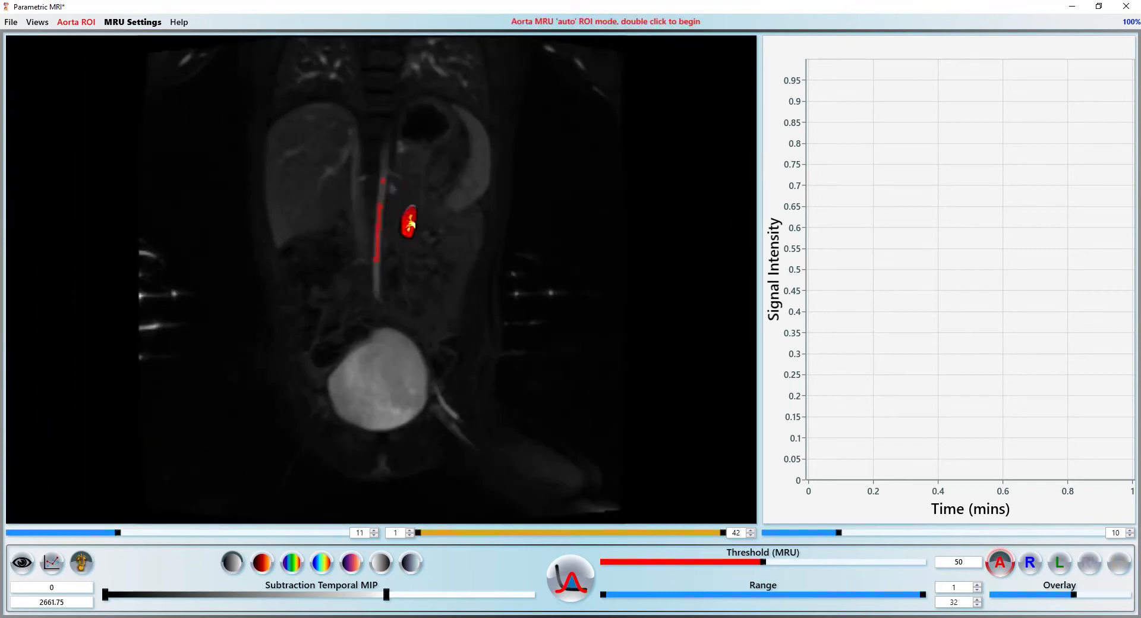
scroll(408, 220, up, 1)
scroll(410, 224, down, 11)
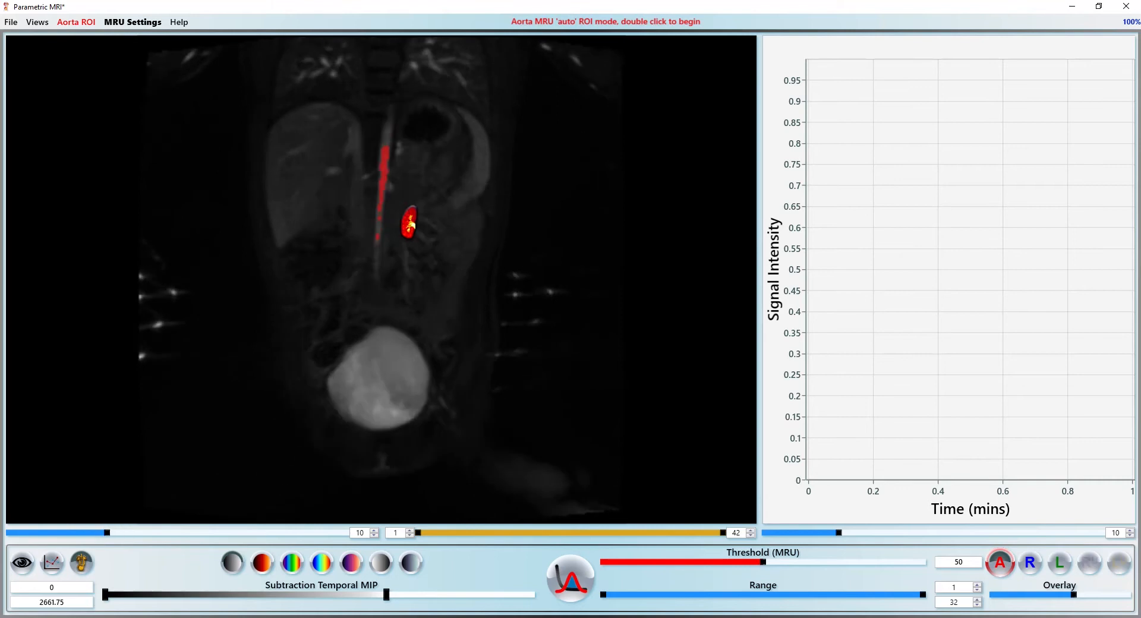
scroll(410, 225, up, 19)
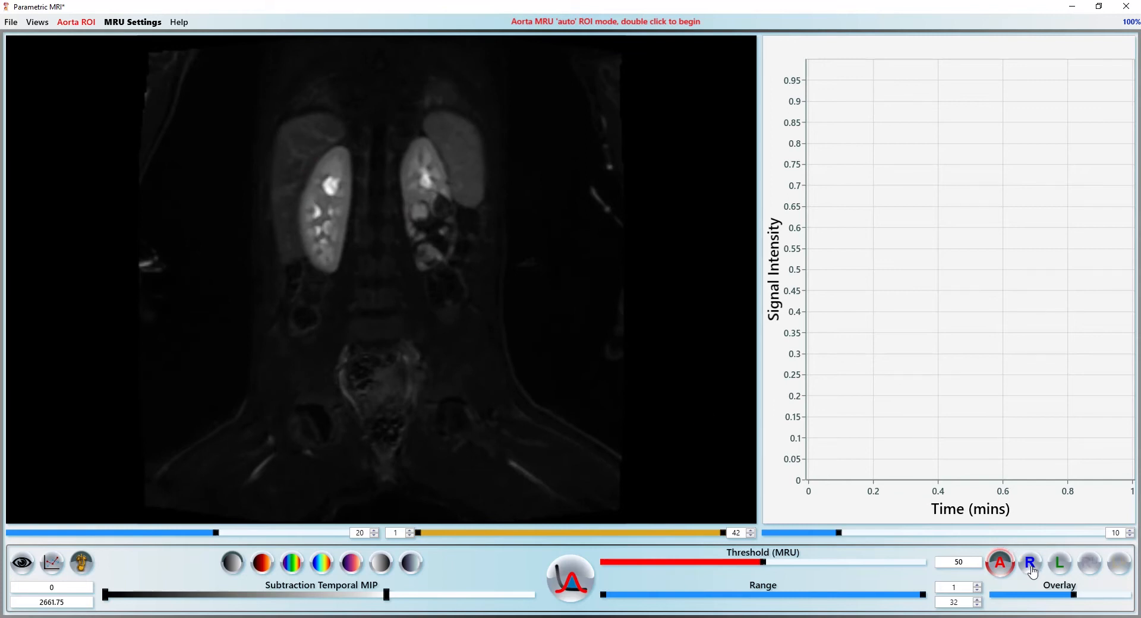
Outline the whole right kidney on the subtraction MIP with the automatic MRU ROI
click(1031, 564)
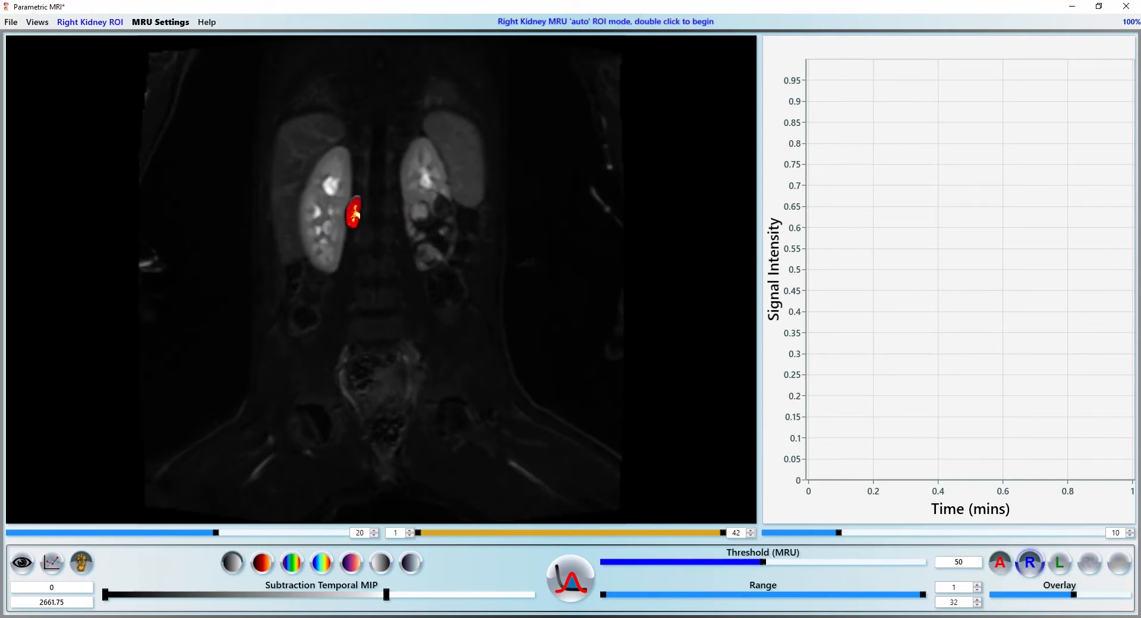
double_click(354, 211)
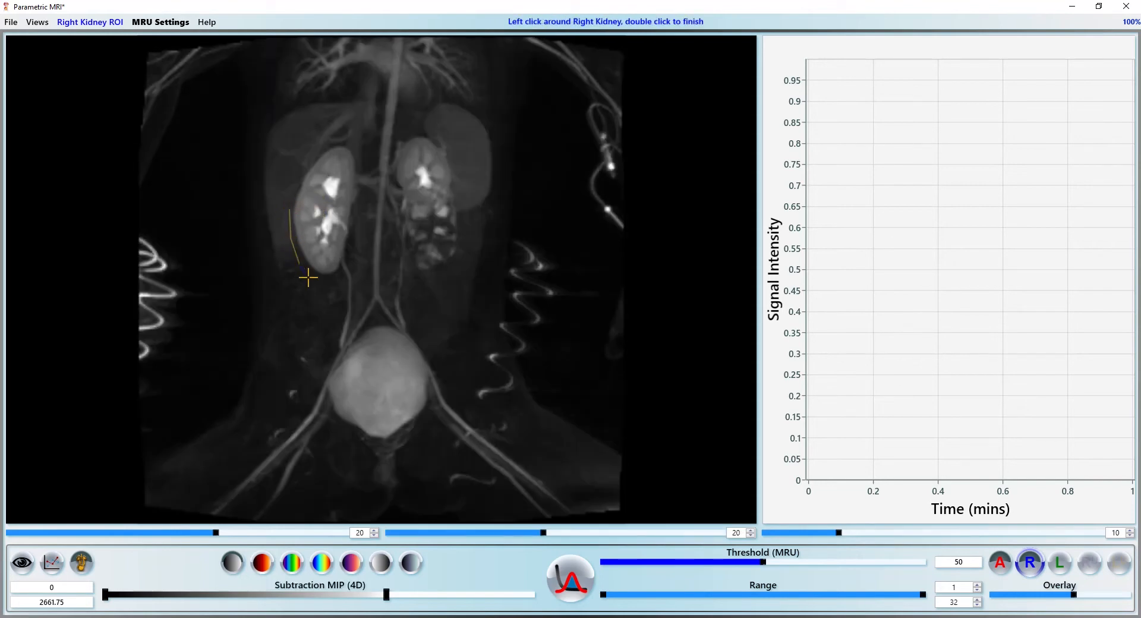
click(363, 159)
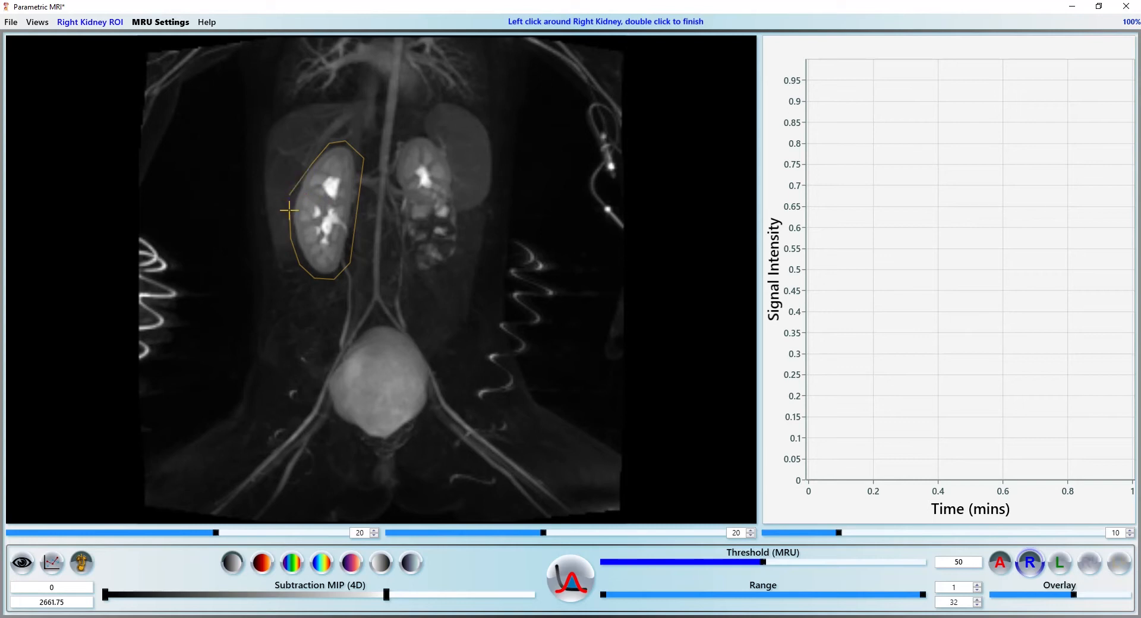
double_click(289, 210)
Paint sample regions in the right kidney's parenchyma on slice 20, avoiding the bright calyces, and drop the seed to segment it
scroll(321, 205, up, 2)
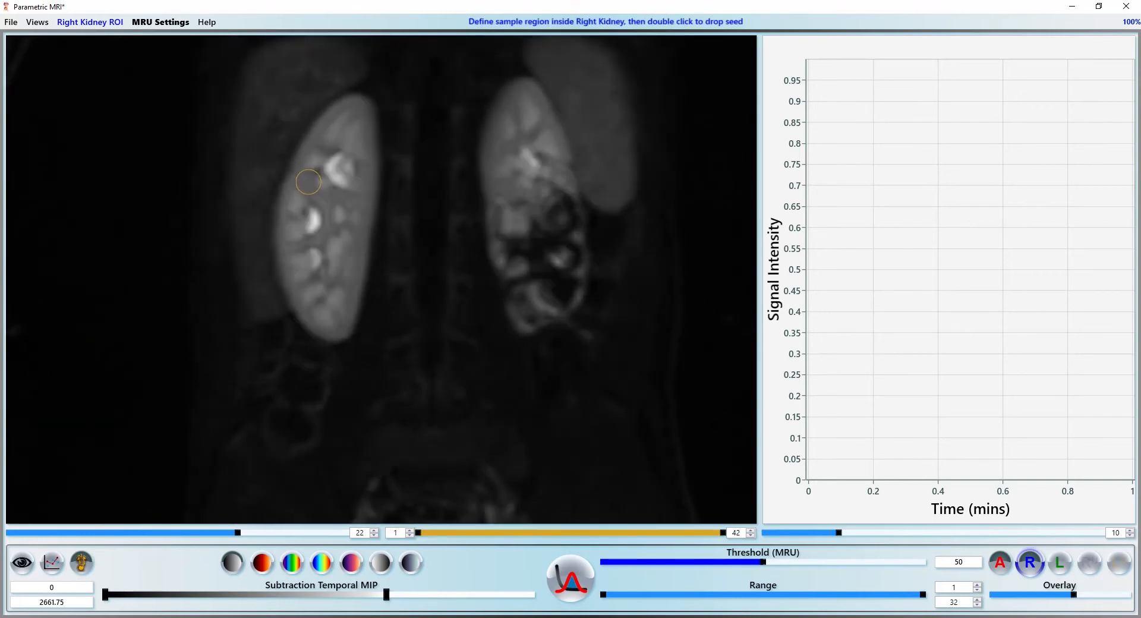
mouse_move(308, 183)
mouse_down()
mouse_move(326, 133)
mouse_move(339, 122)
mouse_move(351, 139)
mouse_move(358, 114)
mouse_move(348, 129)
mouse_up()
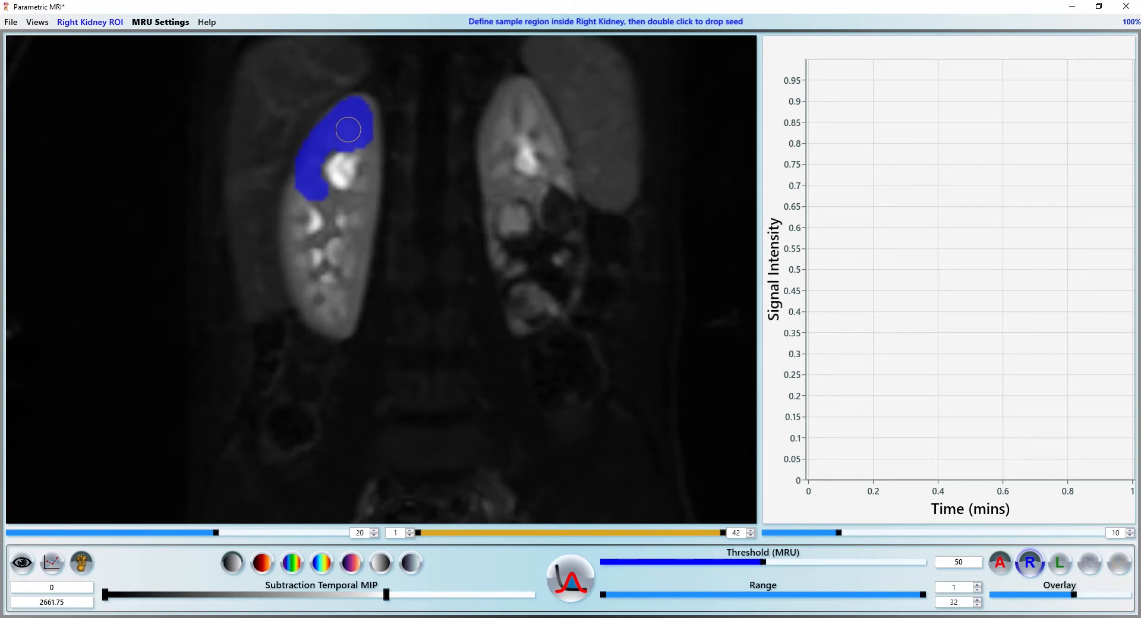
mouse_move(362, 221)
mouse_down()
mouse_move(377, 230)
mouse_move(363, 207)
mouse_up()
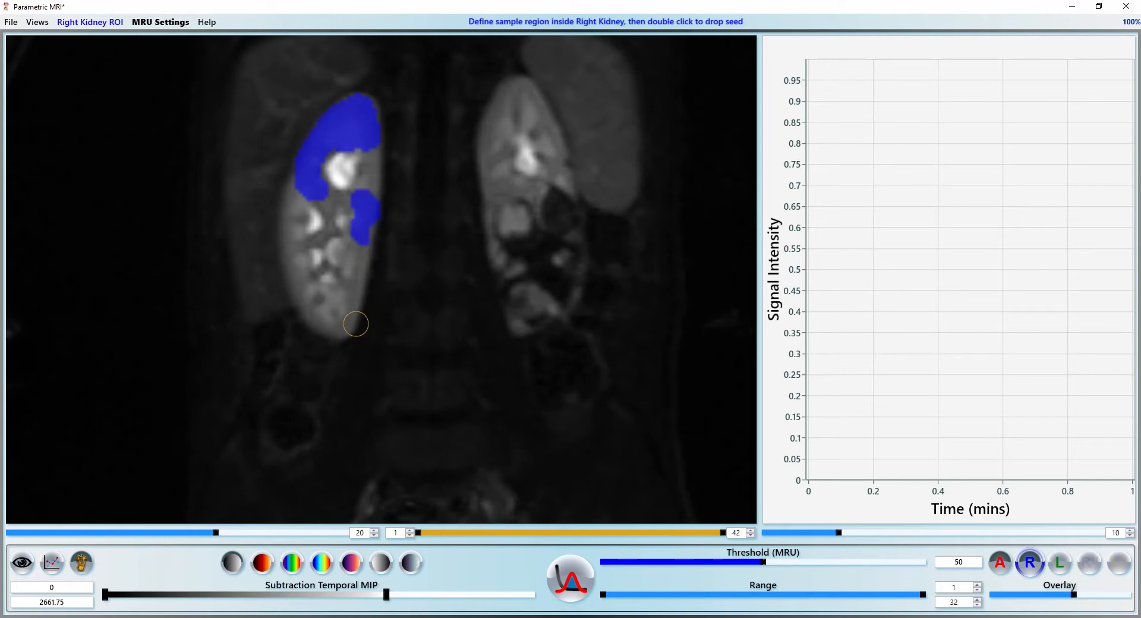
double_click(348, 119)
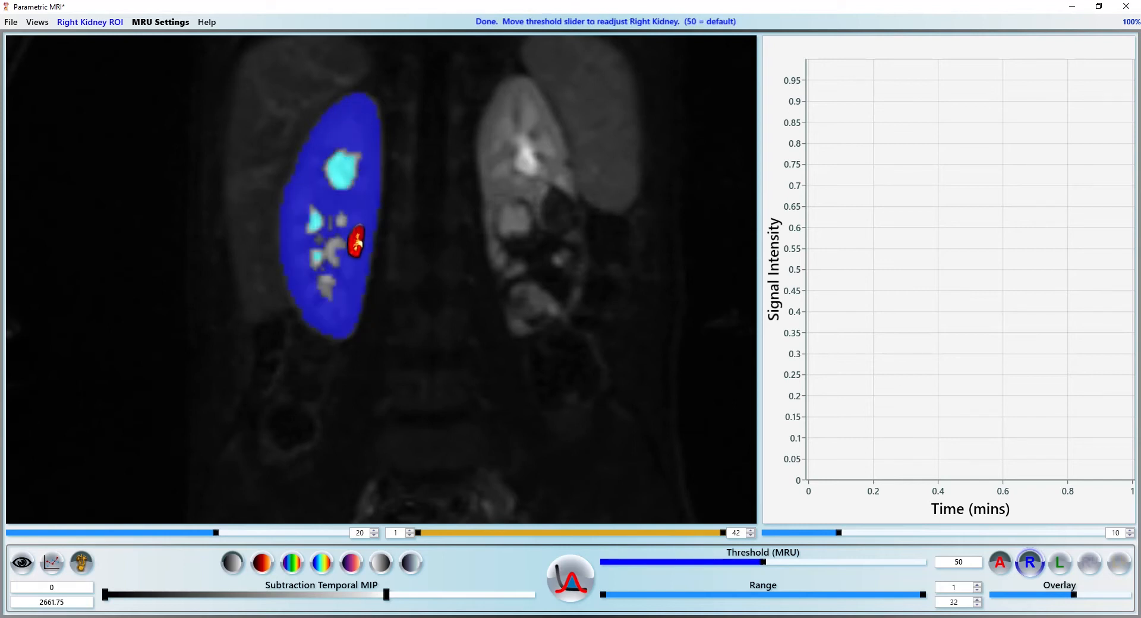
Examine the right kidney's parenchyma and collecting system segmentation slice by slice, restoring the full image view and ending on slice 19
scroll(361, 244, down, 8)
scroll(360, 246, up, 7)
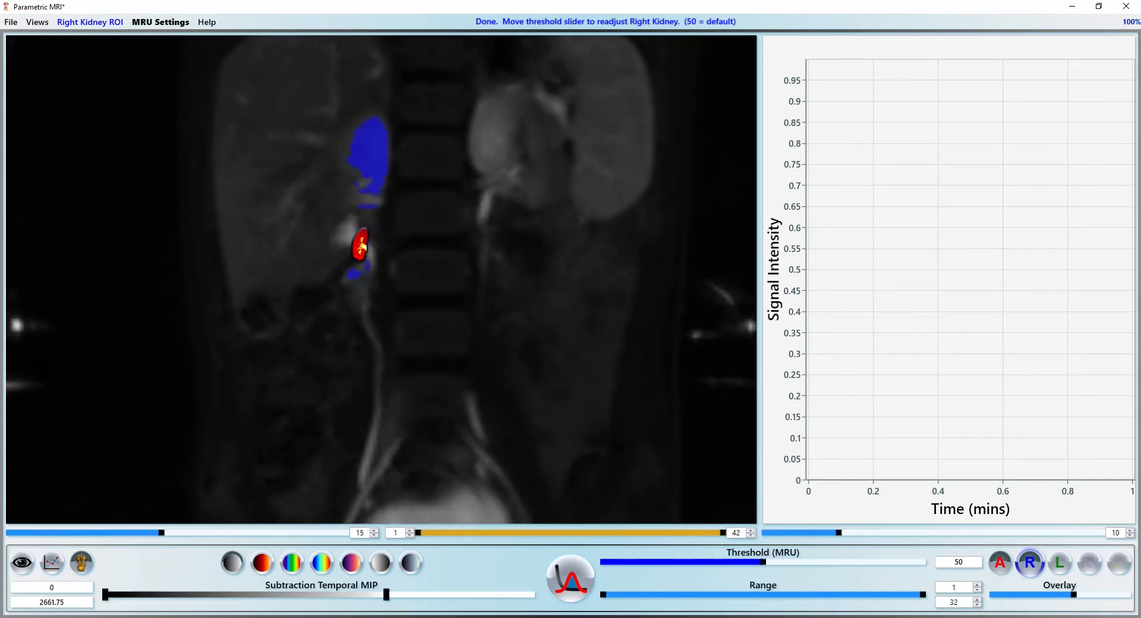
scroll(372, 252, up, 4)
scroll(372, 254, down, 4)
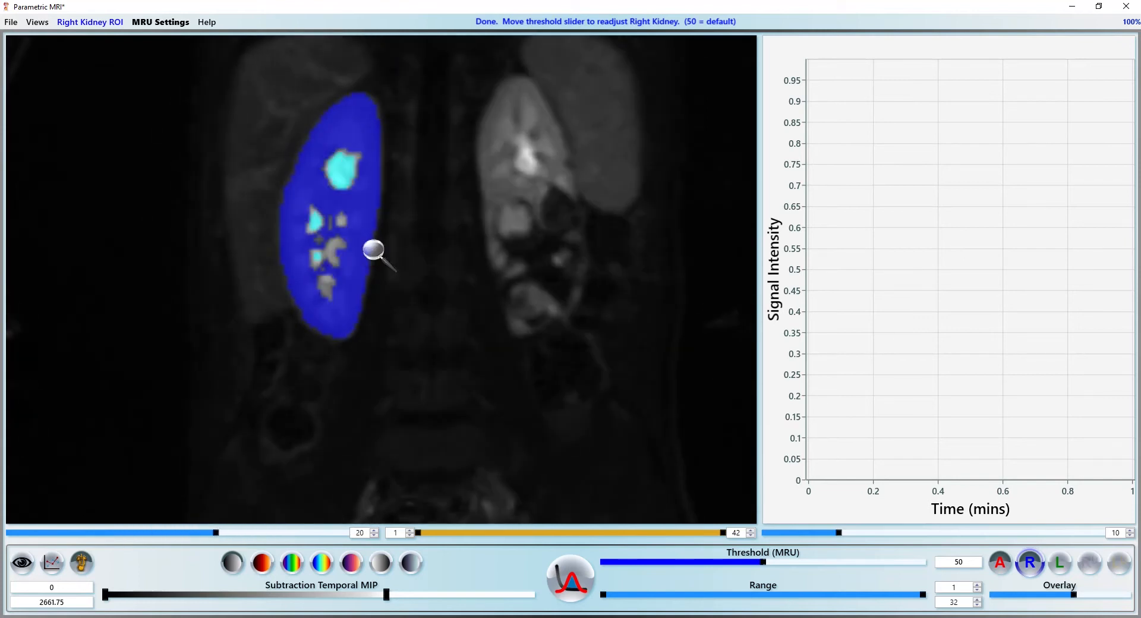
scroll(373, 250, down, 5)
scroll(375, 245, up, 6)
scroll(373, 243, down, 13)
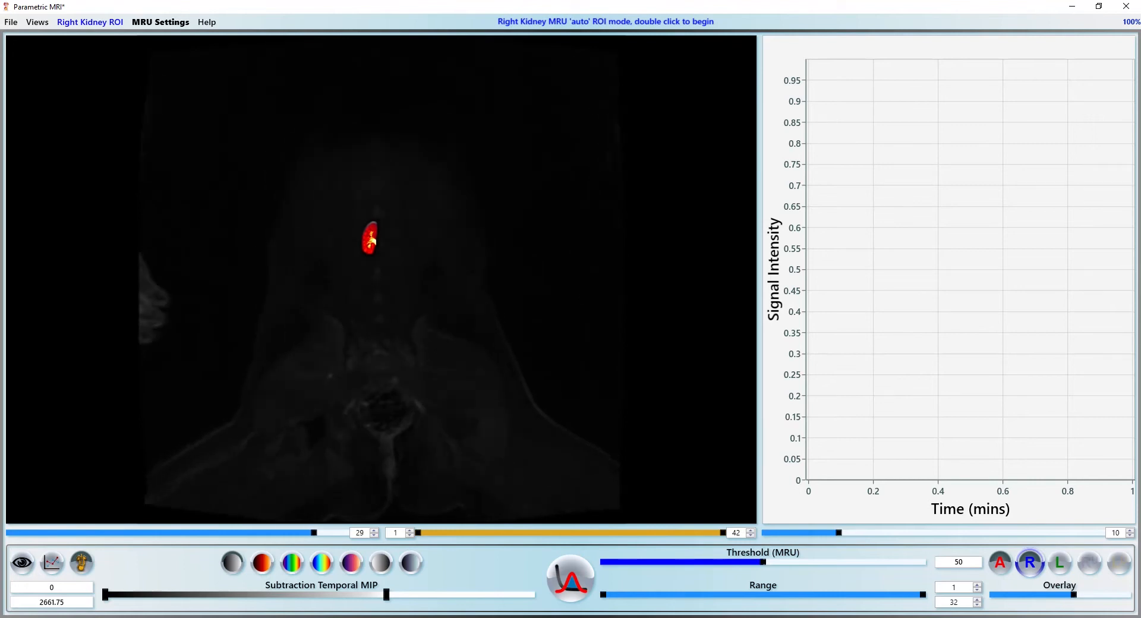
scroll(372, 243, up, 5)
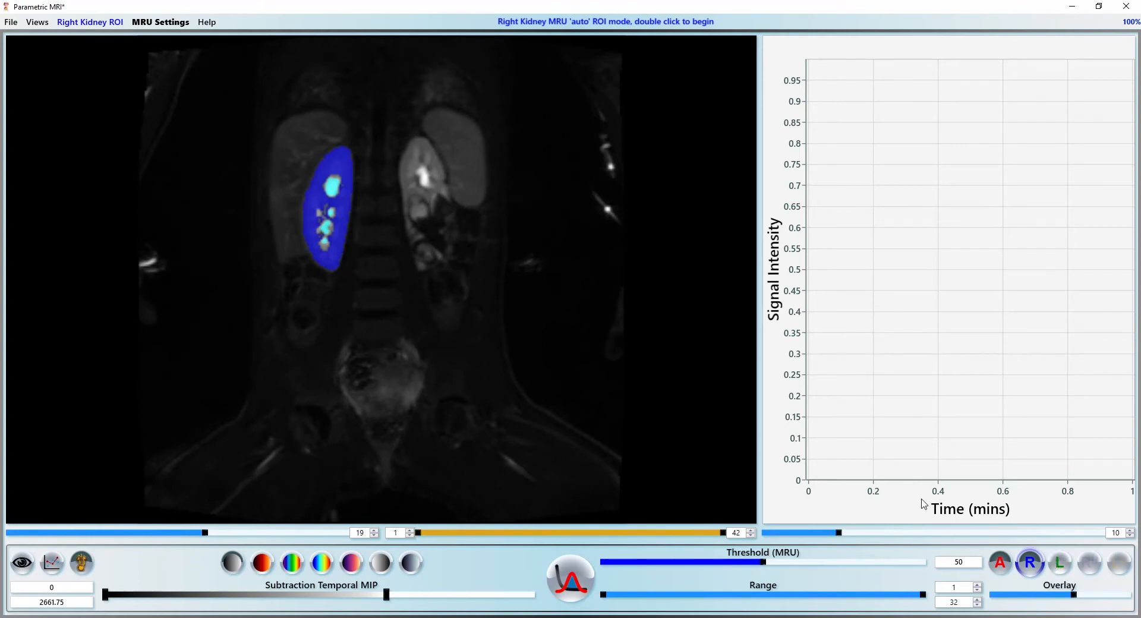
Set the MRU analysis to Left Duplication and make the left upper pole the active ROI
click(156, 23)
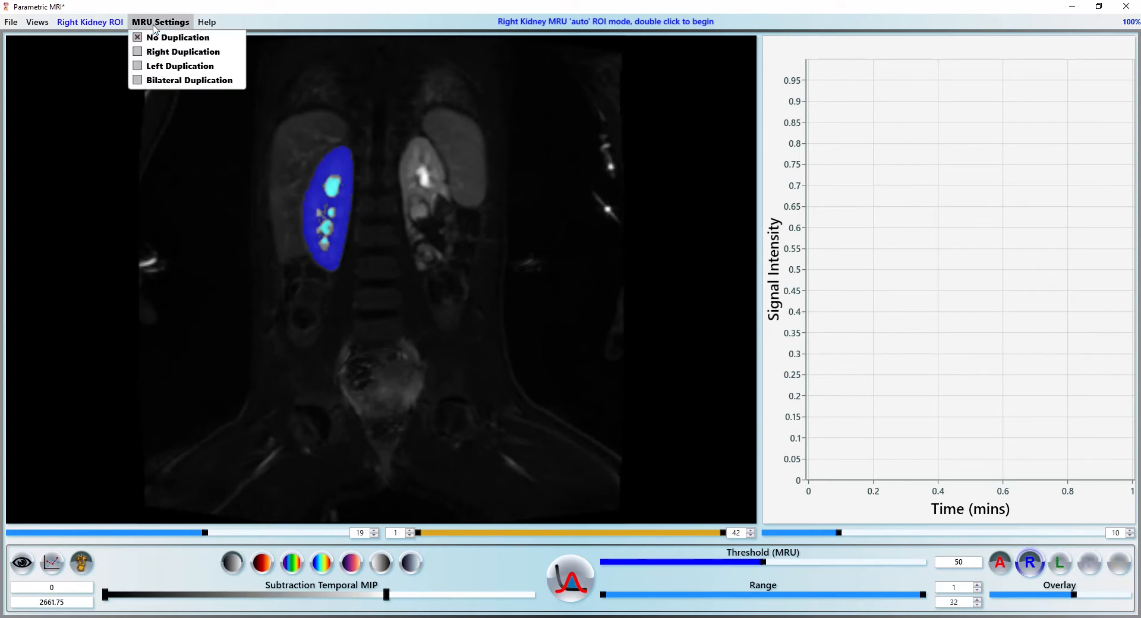
click(171, 66)
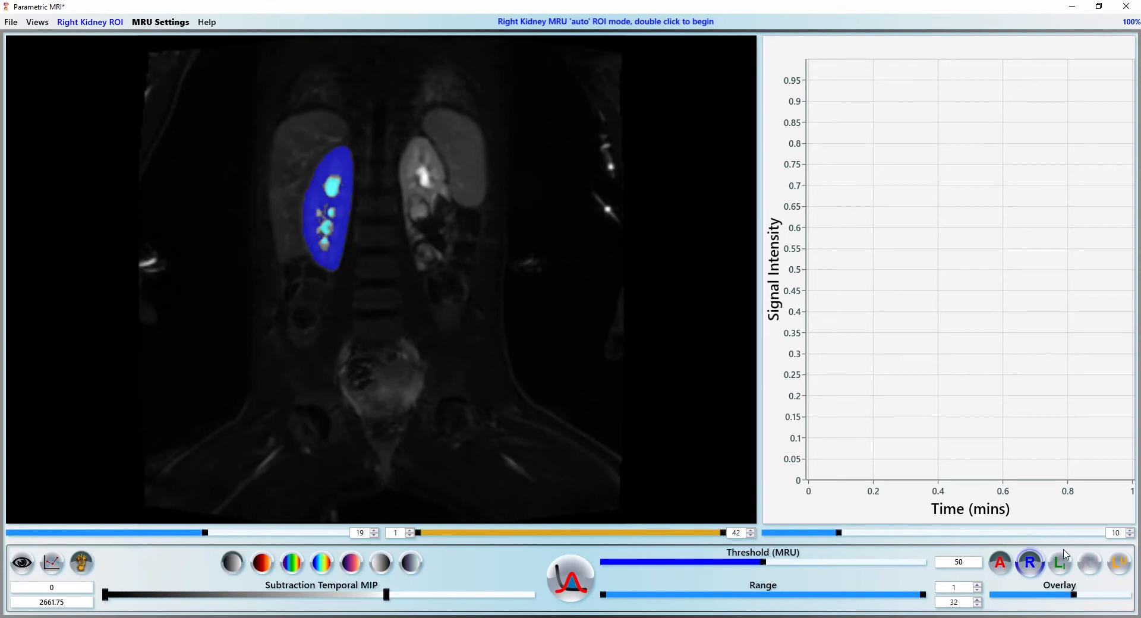
click(1117, 567)
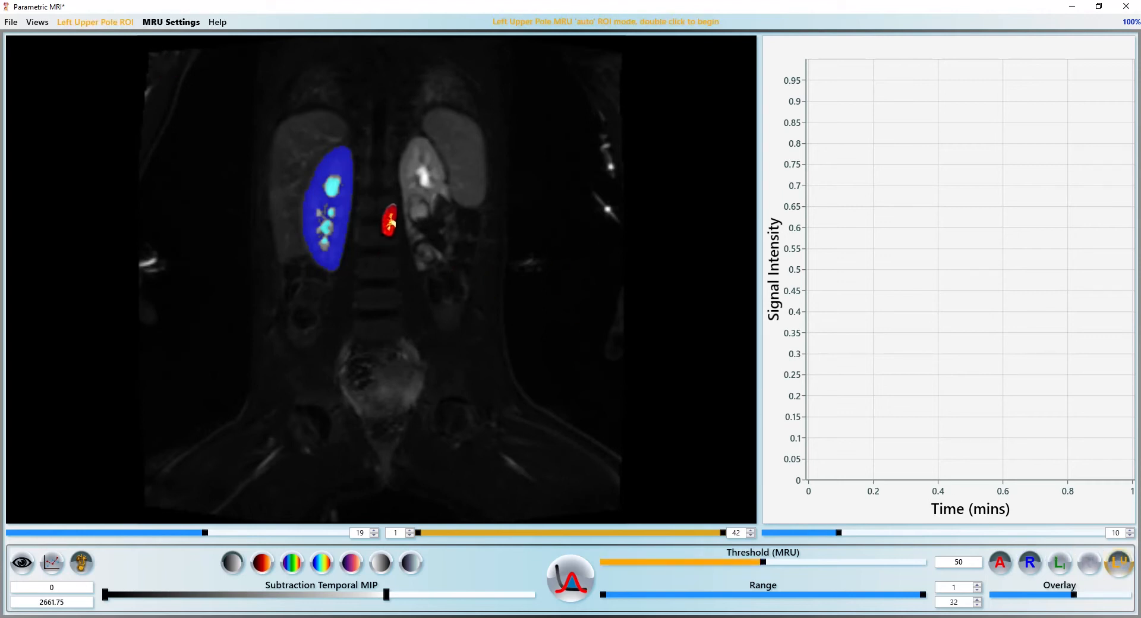
Outline the left kidney's upper pole on the subtraction MIP, then paint a parenchyma sample on slice 19 and drop the seed
double_click(391, 221)
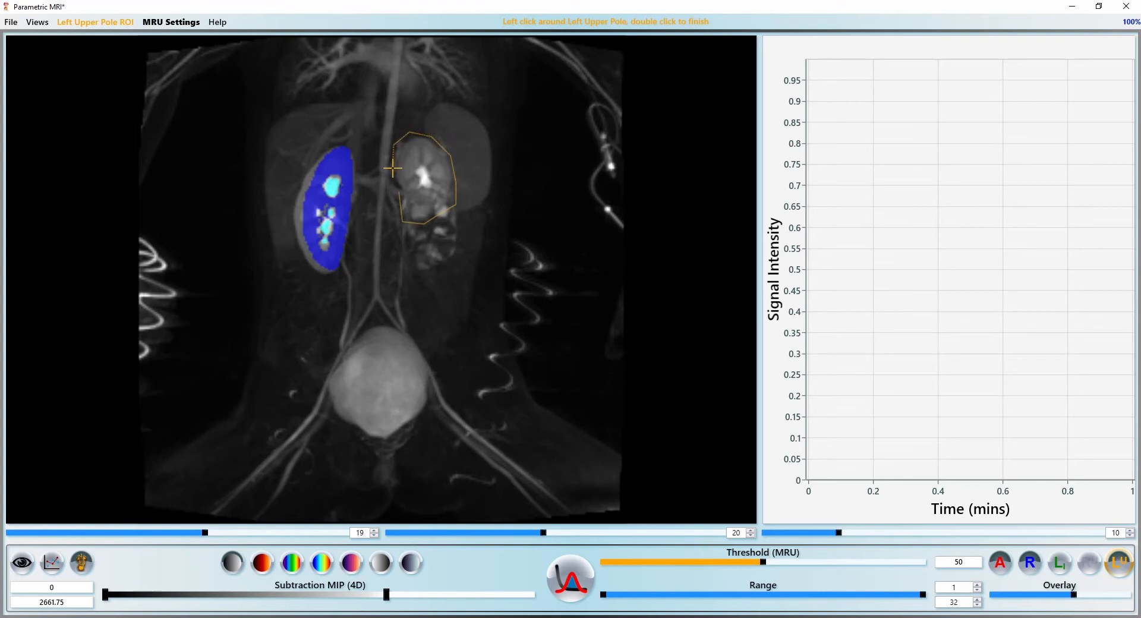
double_click(397, 193)
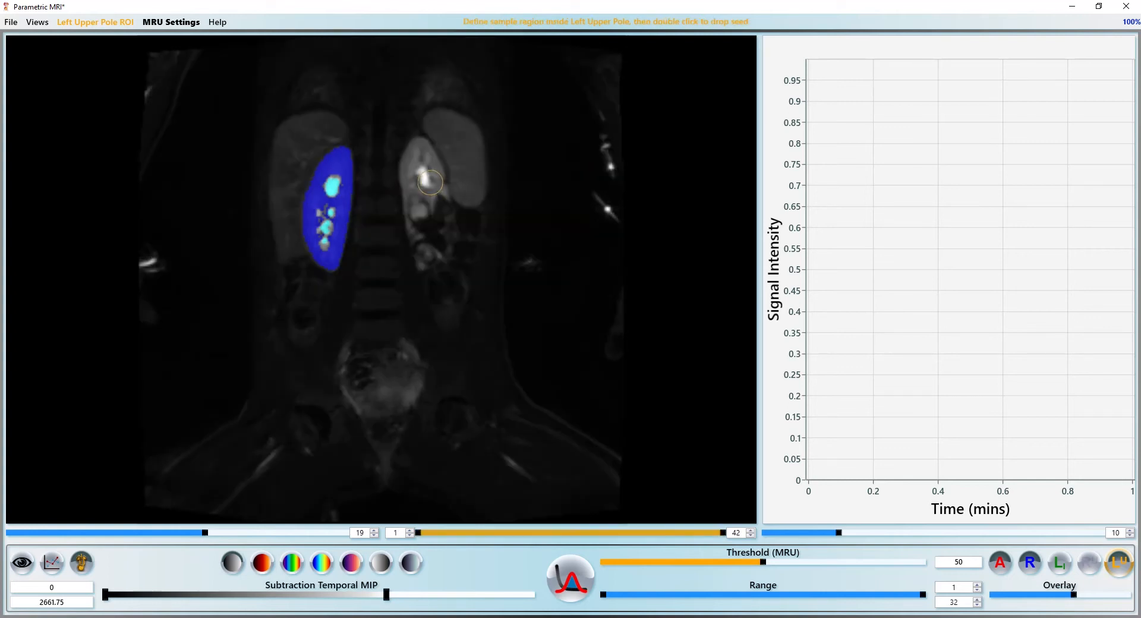
scroll(430, 182, up, 3)
mouse_move(442, 147)
mouse_down()
mouse_move(415, 98)
mouse_move(399, 128)
mouse_move(422, 143)
mouse_up()
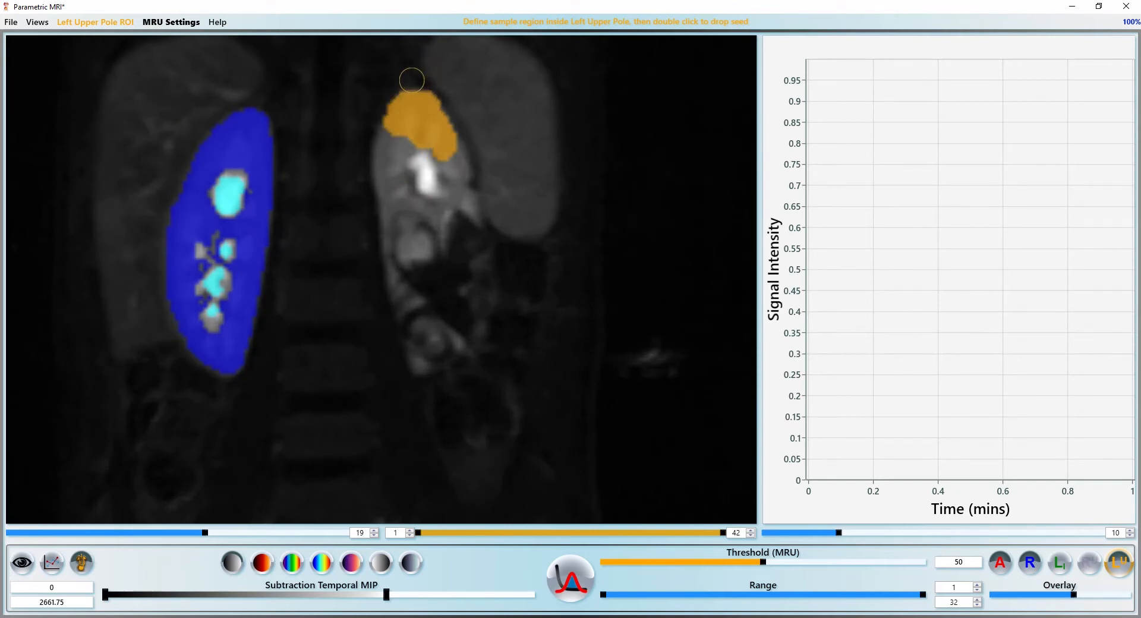
double_click(390, 139)
Examine the left upper pole segmentation slice by slice, ending on slice 21
scroll(440, 265, down, 1)
scroll(440, 263, up, 4)
scroll(440, 263, down, 4)
scroll(410, 127, up, 1)
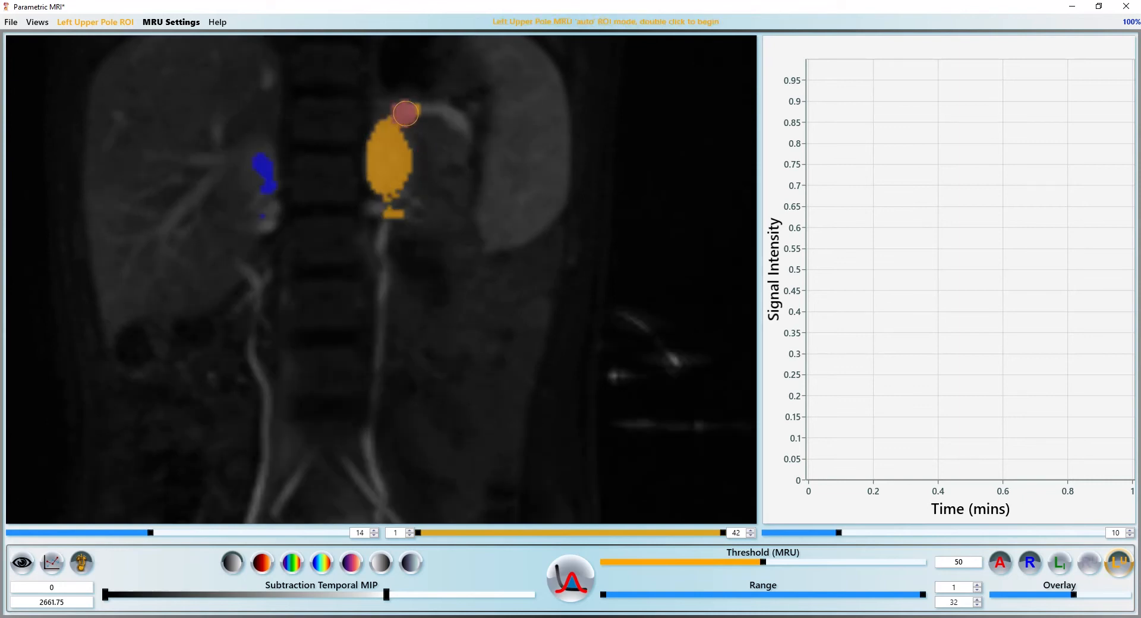
scroll(449, 190, up, 10)
scroll(448, 191, down, 9)
scroll(448, 190, down, 2)
scroll(442, 189, up, 7)
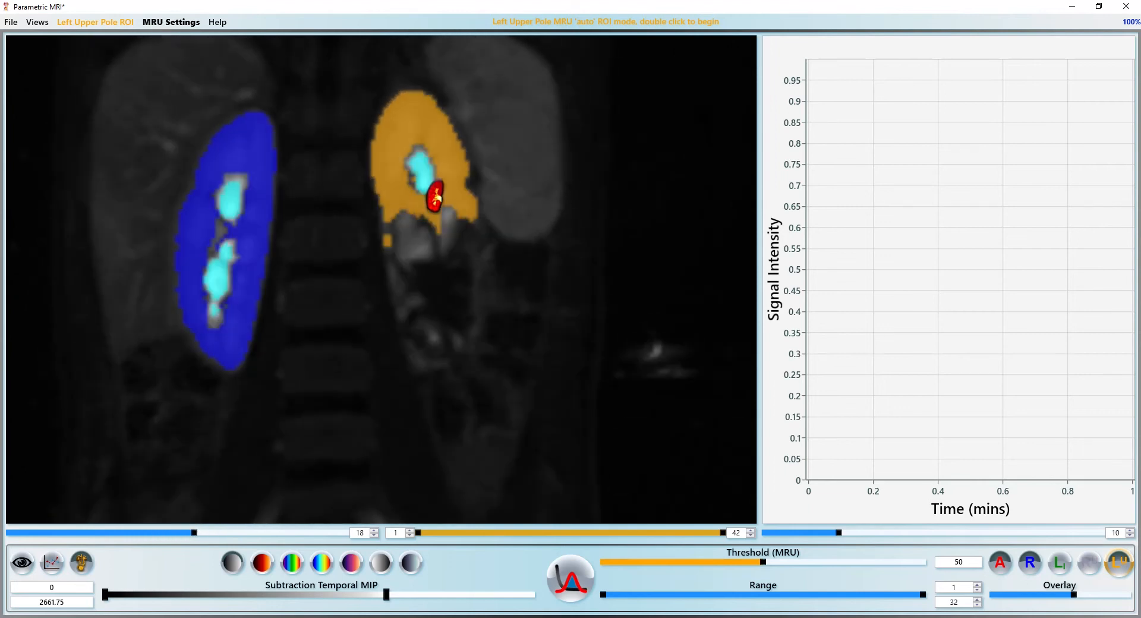
scroll(448, 209, up, 1)
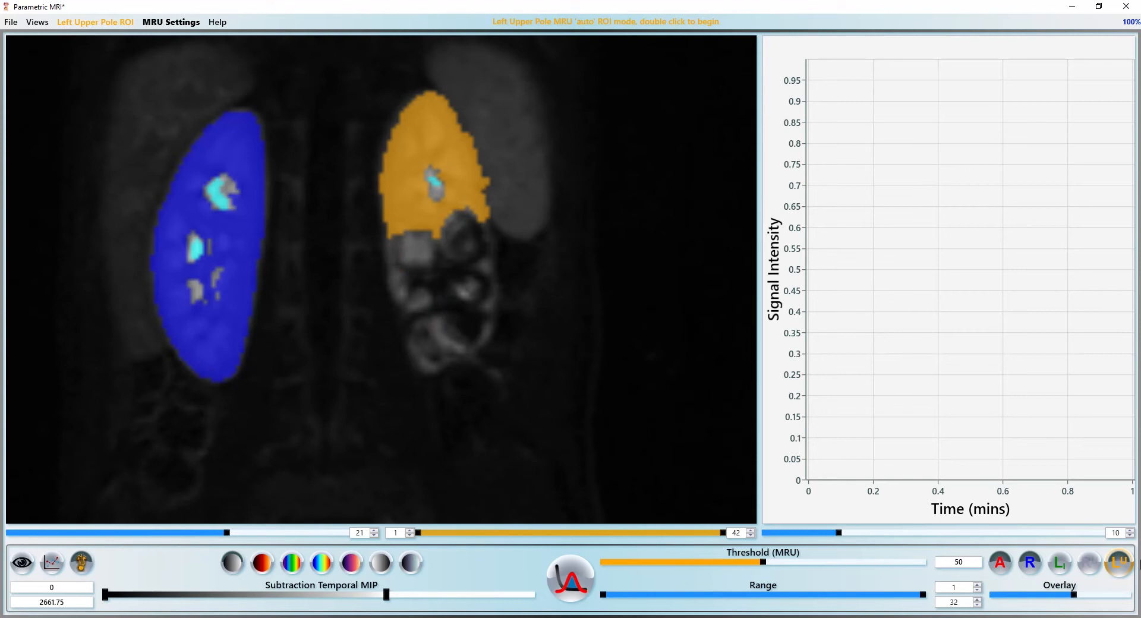
Make the left lower pole the active ROI and outline the left kidney's lower pole on the subtraction MIP
click(1062, 565)
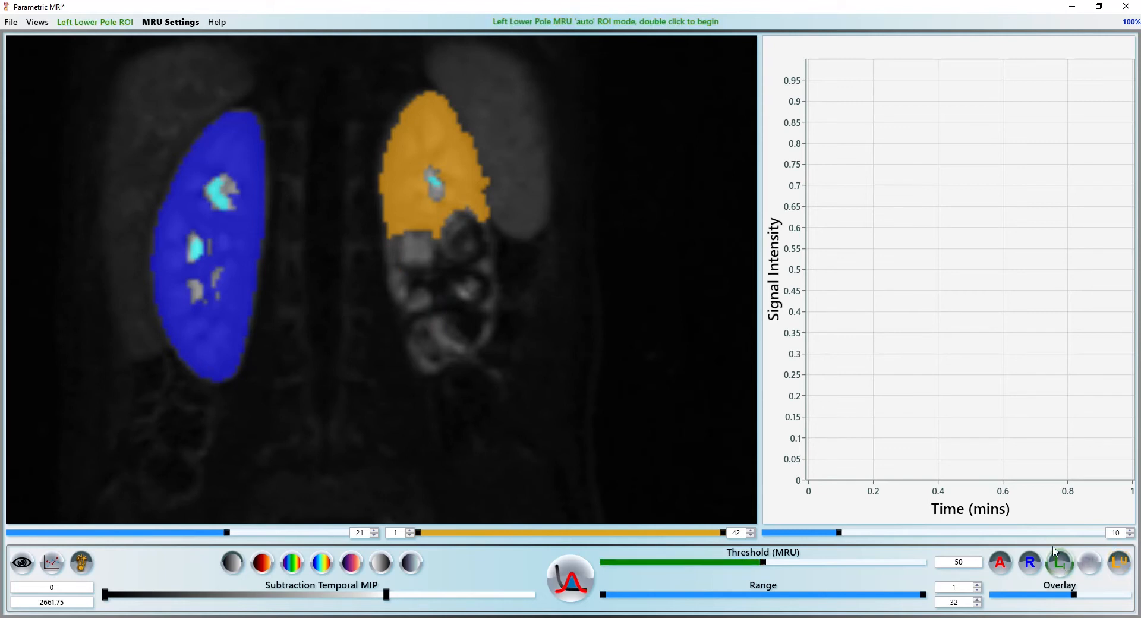
scroll(449, 375, down, 3)
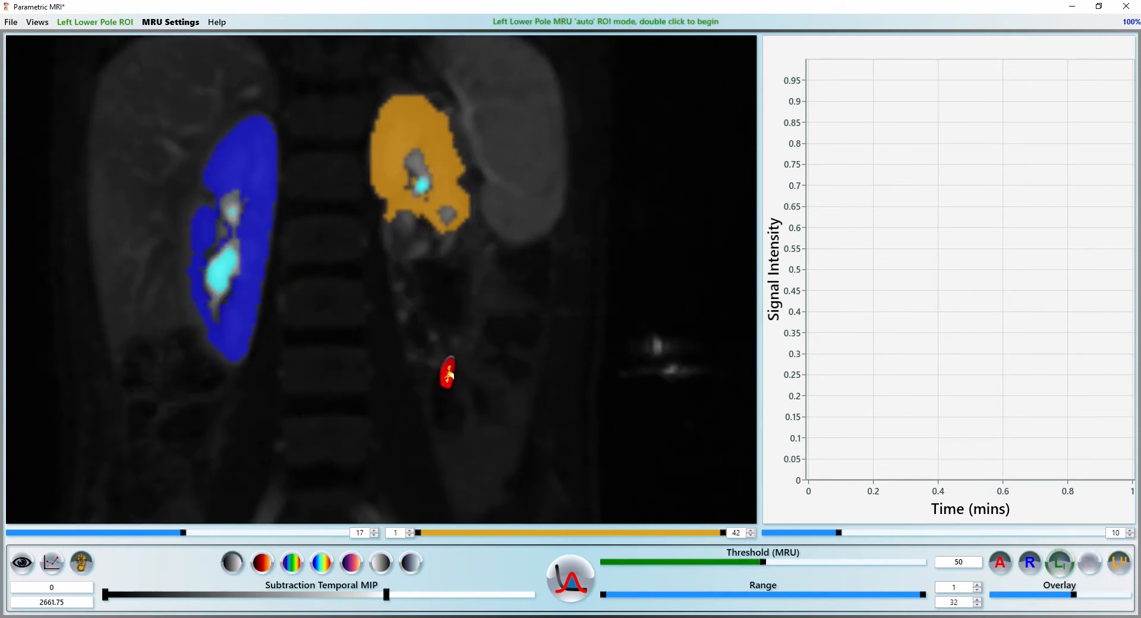
double_click(439, 314)
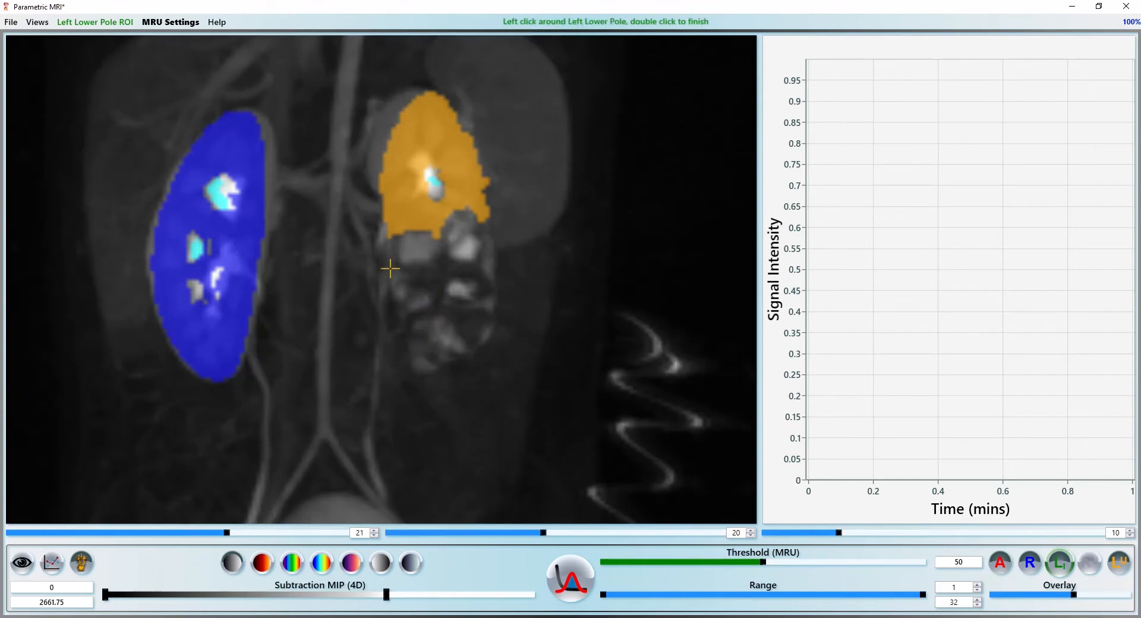
click(388, 352)
click(495, 349)
click(511, 308)
click(506, 238)
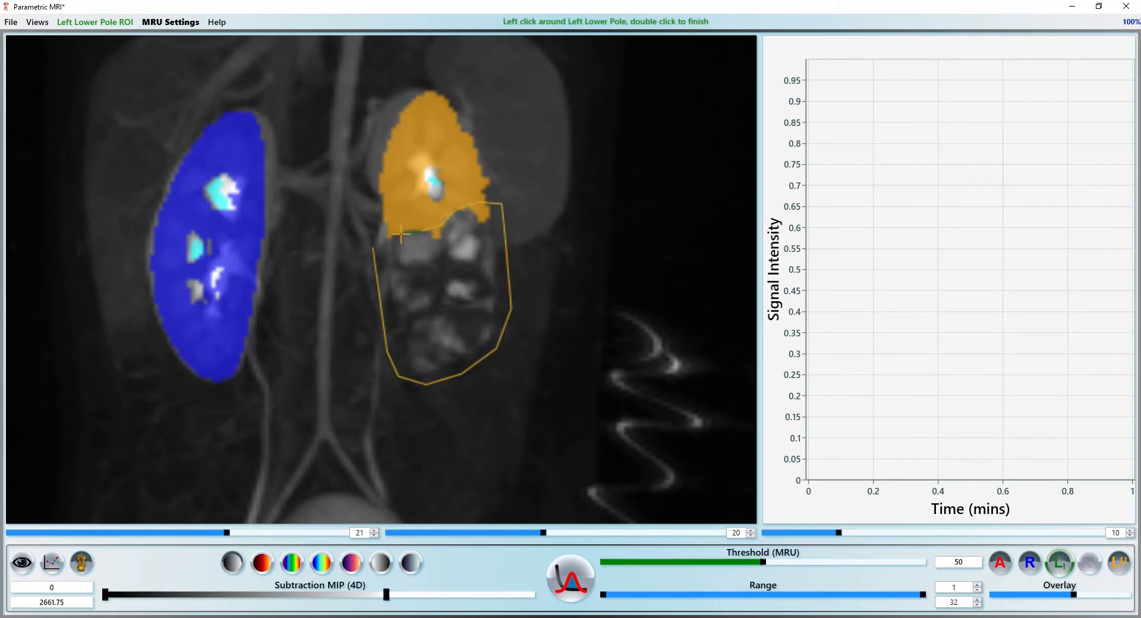
double_click(376, 234)
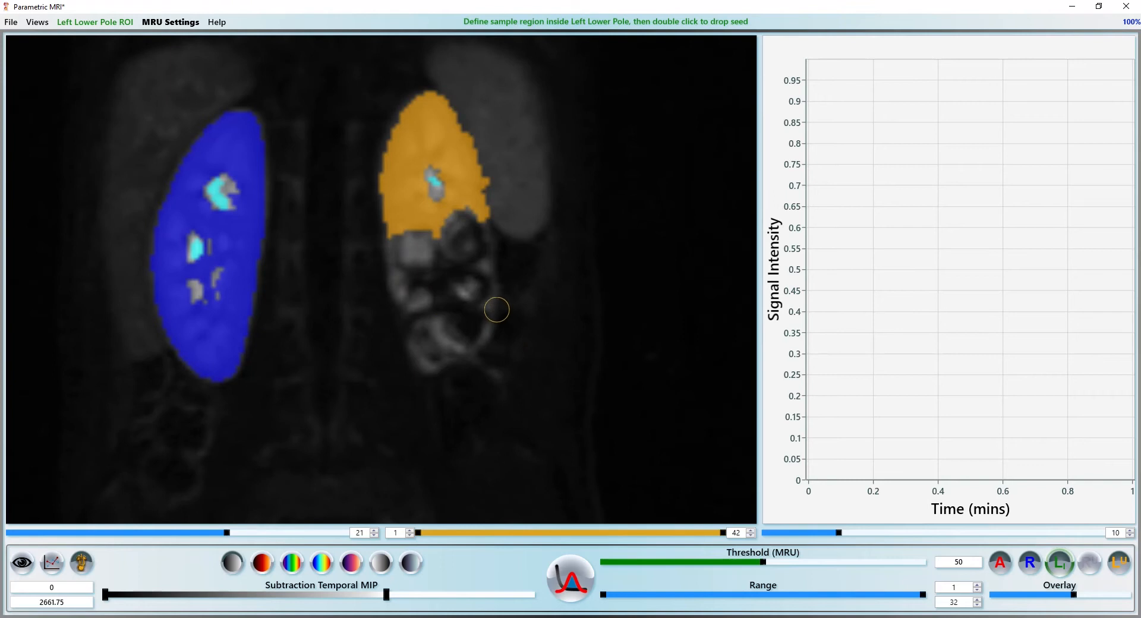
Paint parenchyma samples of the left lower pole on slices 21 and 20, then drop the seed
scroll(497, 307, up, 5)
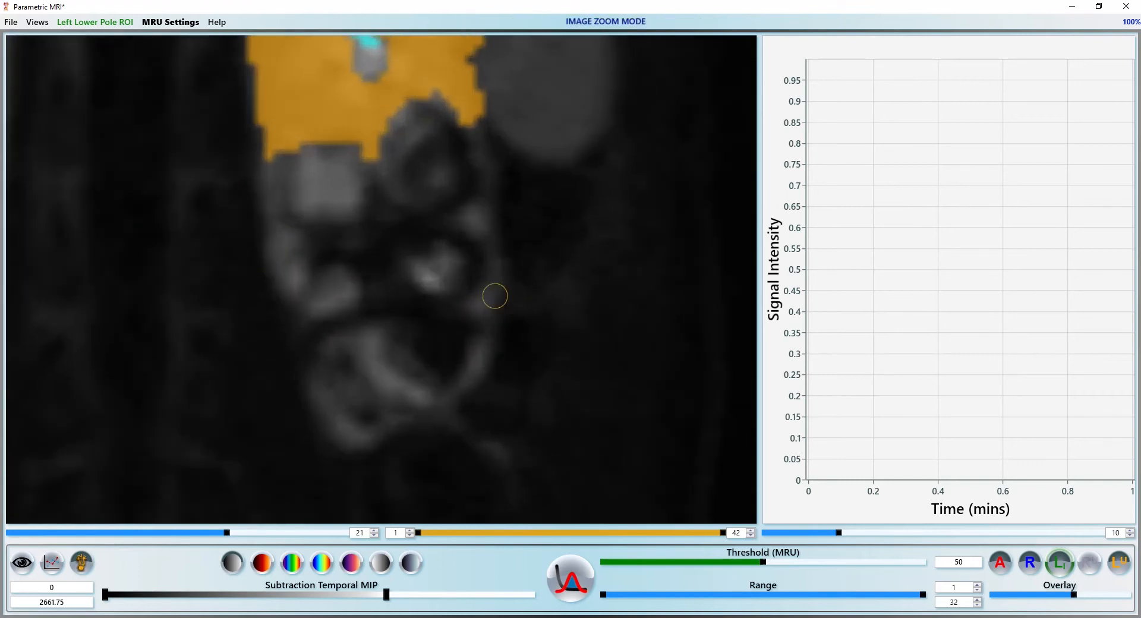
mouse_move(486, 354)
mouse_down()
mouse_move(462, 376)
mouse_move(449, 372)
mouse_up()
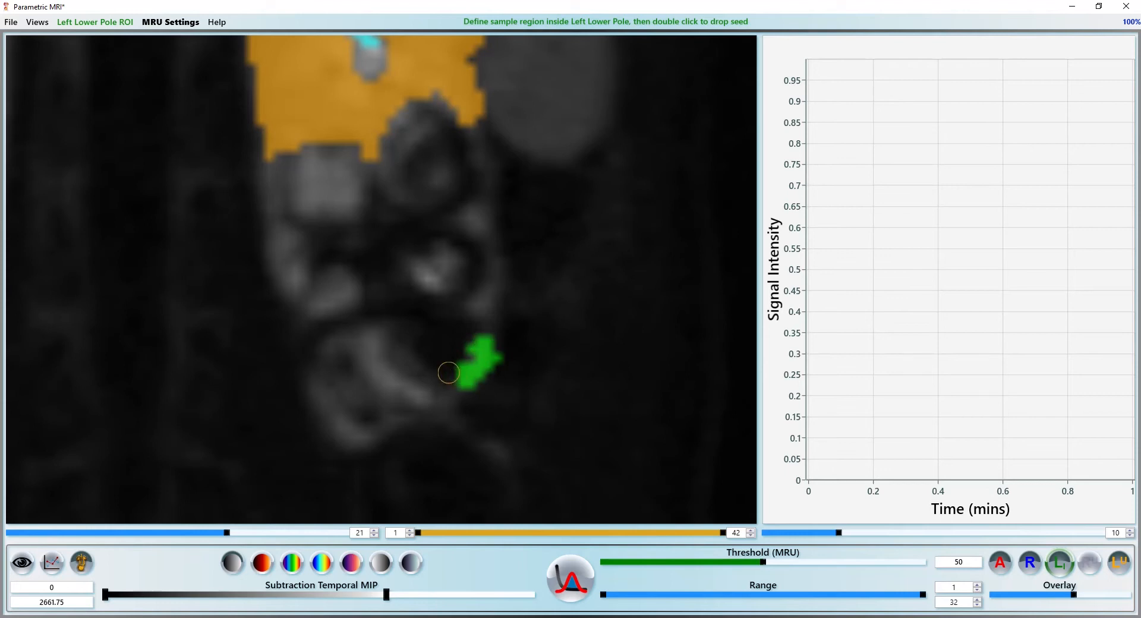
mouse_move(277, 246)
mouse_down()
mouse_move(278, 265)
mouse_move(282, 237)
mouse_up()
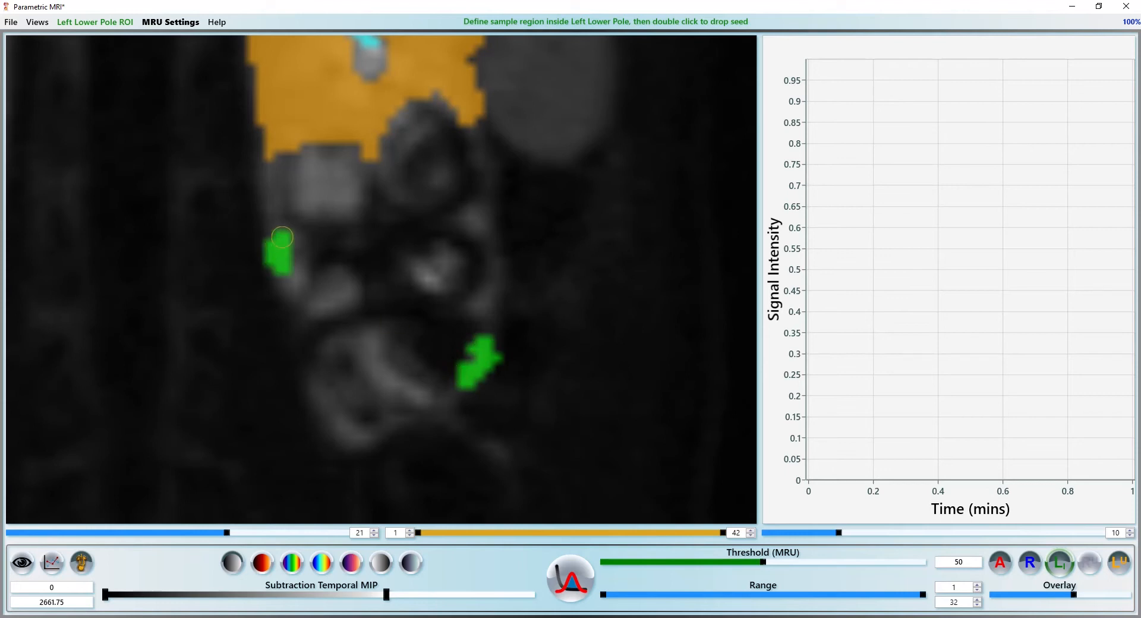
scroll(344, 369, down, 1)
mouse_move(327, 432)
mouse_down()
mouse_move(338, 440)
mouse_move(326, 428)
mouse_up()
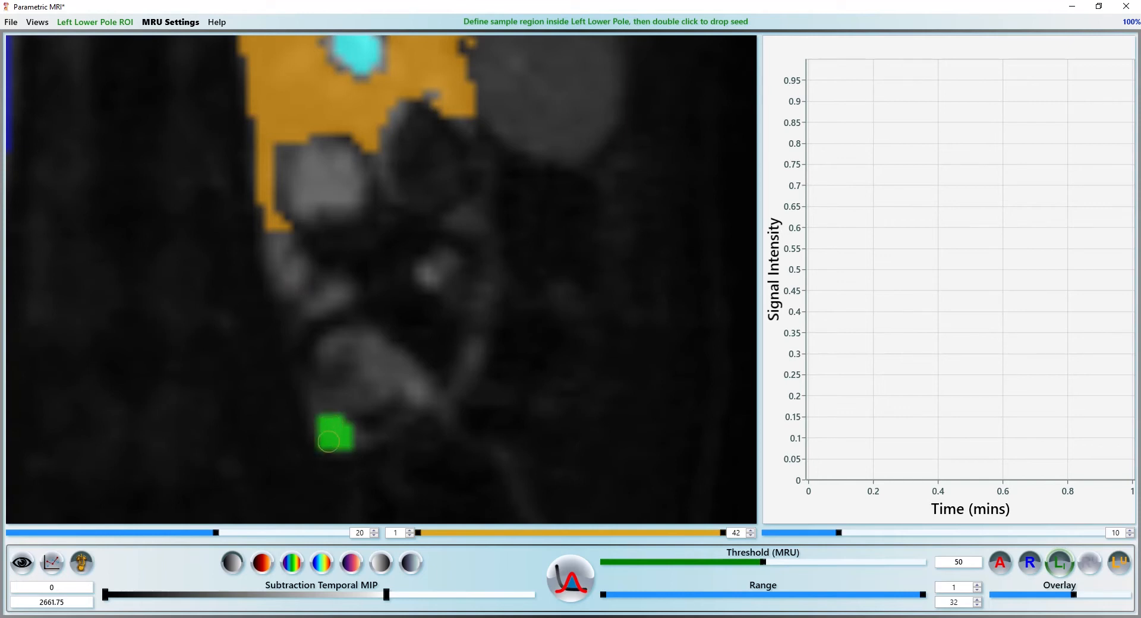
double_click(329, 440)
Restore the full image view and erase the lateral overspill of the left lower pole segmentation on slice 15
scroll(373, 427, down, 5)
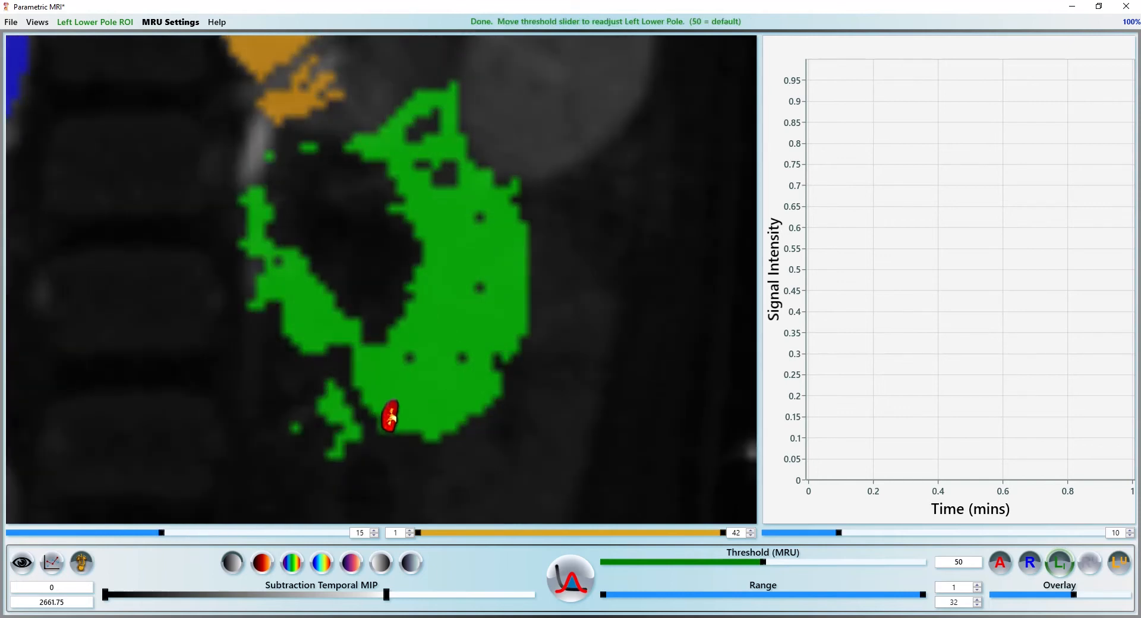
scroll(390, 419, up, 3)
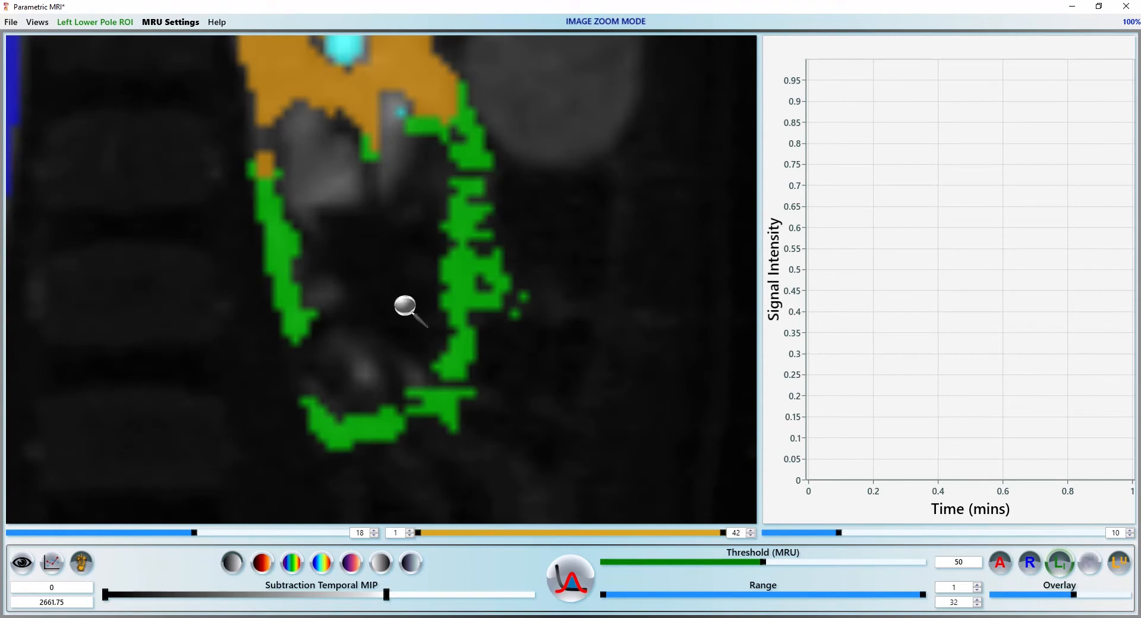
double_click(411, 311)
scroll(424, 315, down, 4)
scroll(425, 316, up, 1)
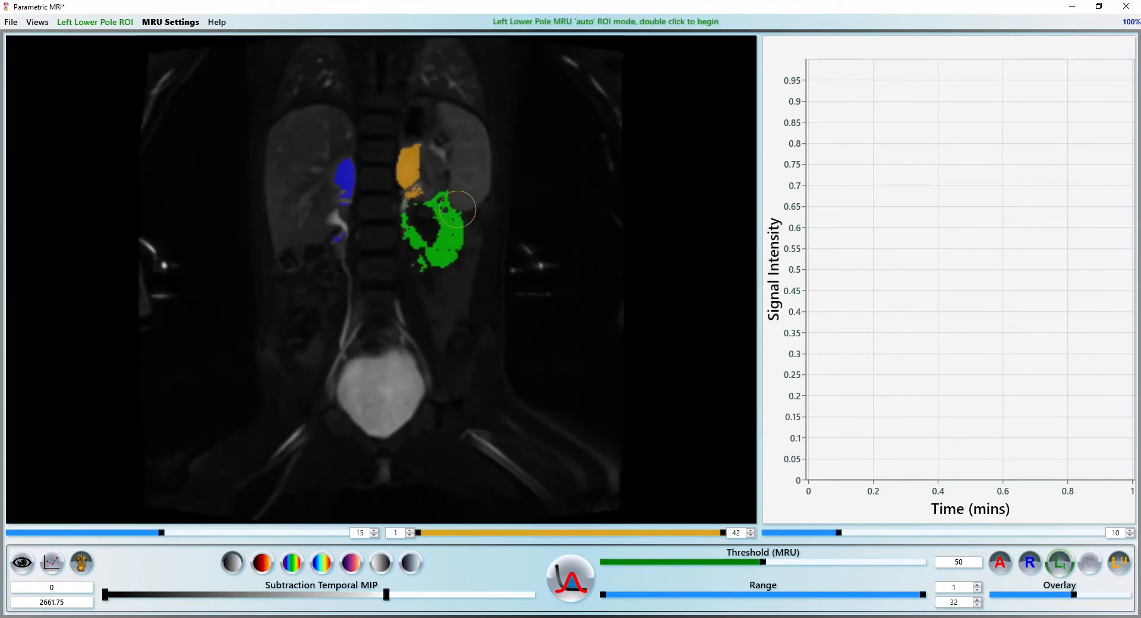
click(444, 238)
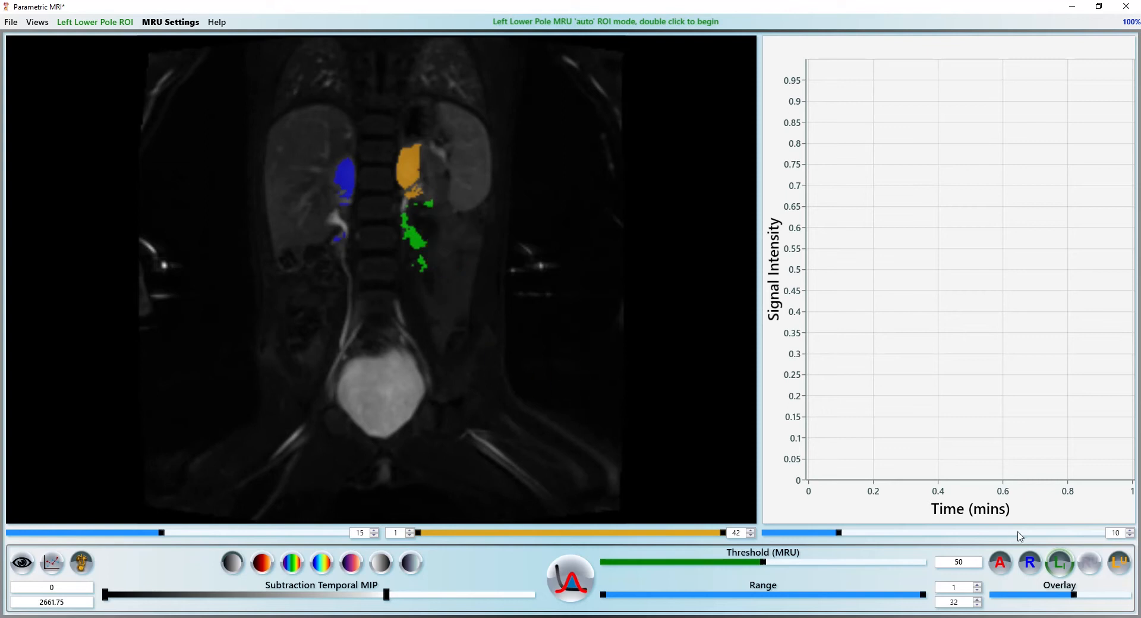
Reduce the overlay opacity and erase excess left lower pole segmentation along the lateral side on slices 16 and 17
drag(1074, 596, 1047, 596)
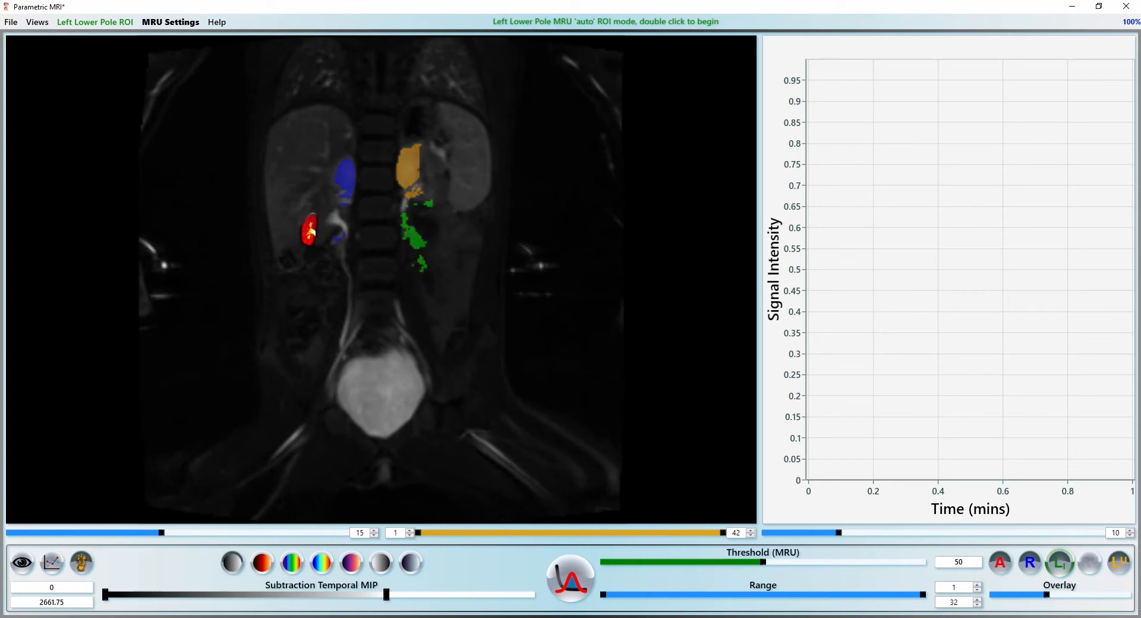
scroll(452, 255, up, 4)
scroll(432, 247, down, 6)
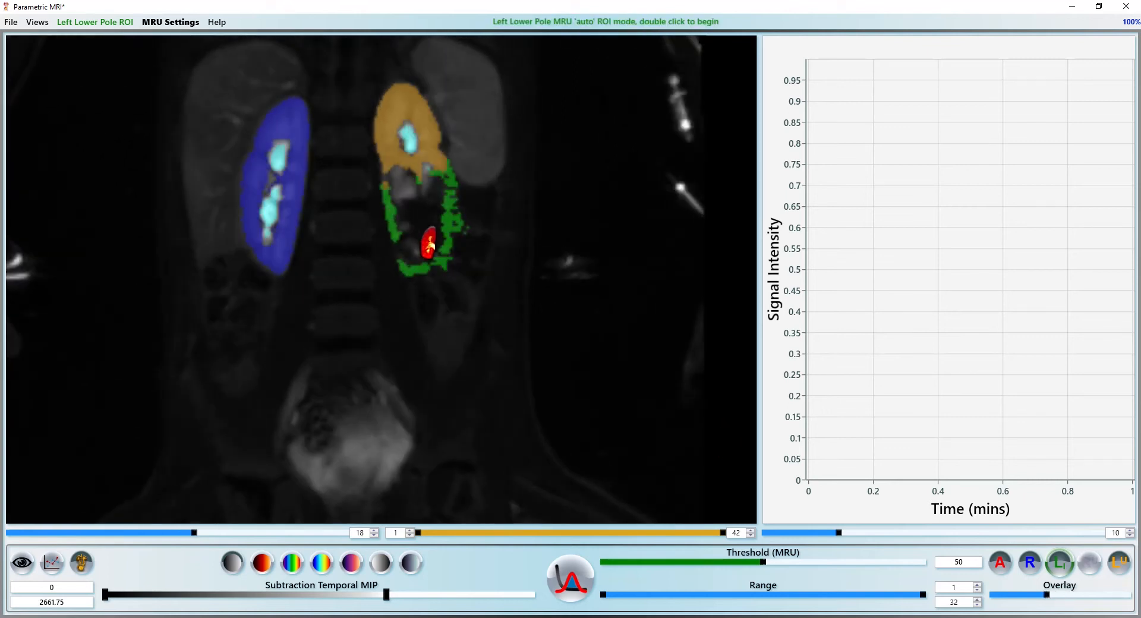
scroll(438, 248, up, 2)
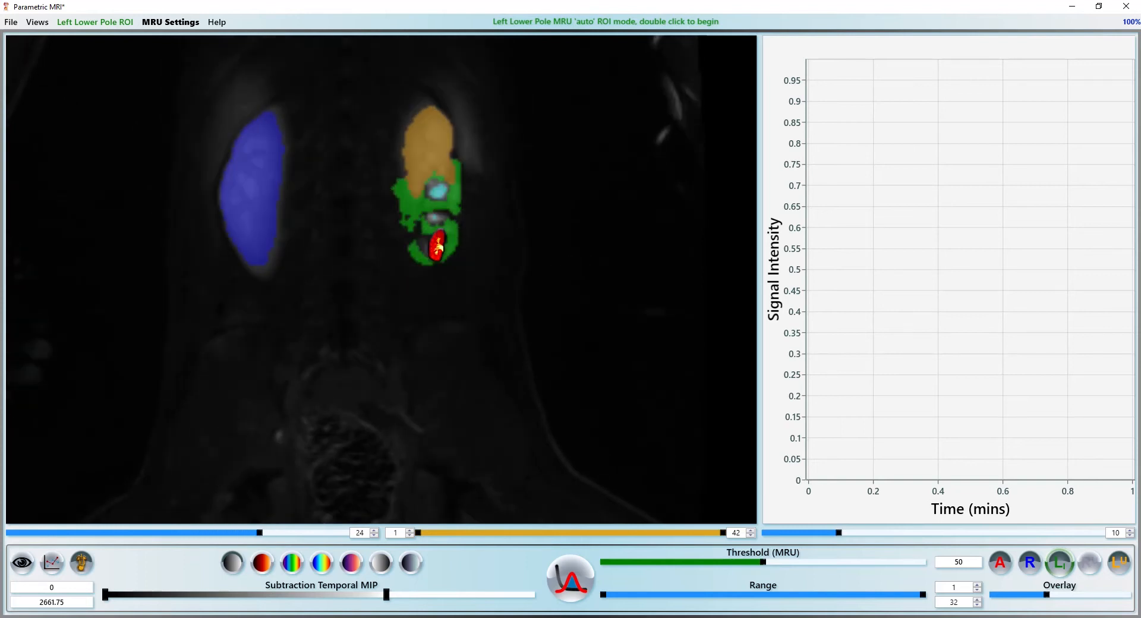
scroll(443, 244, up, 4)
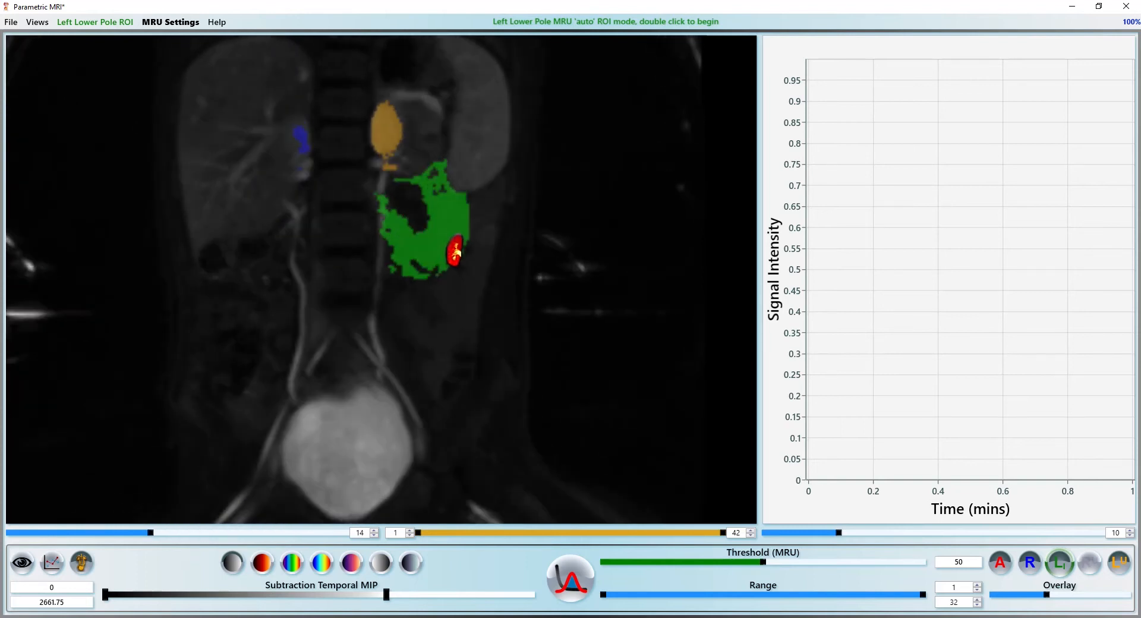
scroll(454, 235, down, 1)
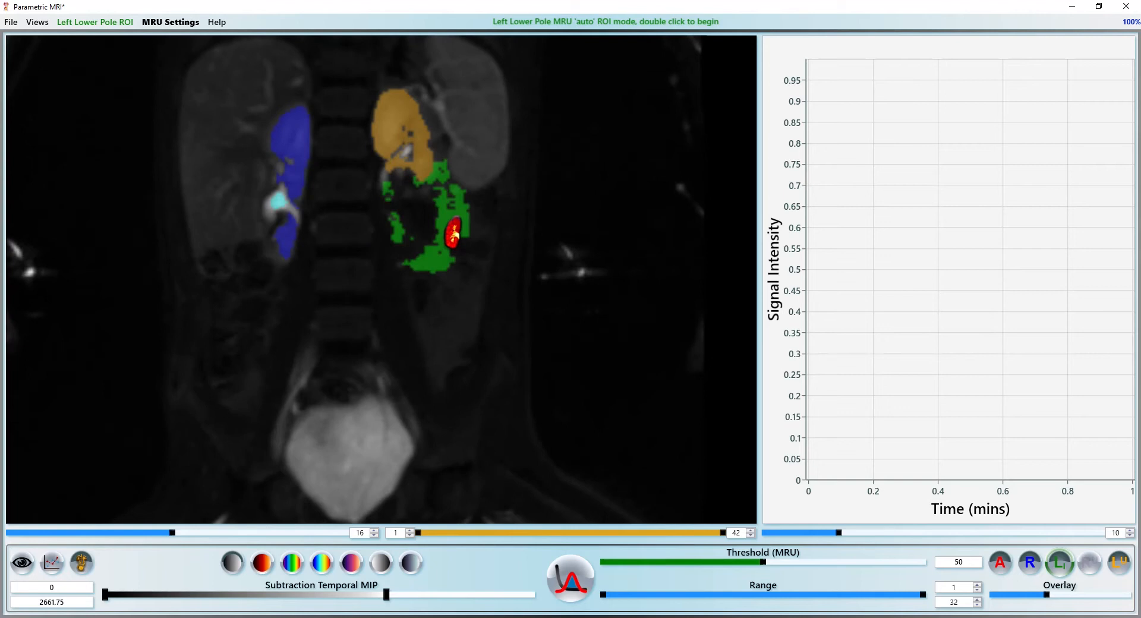
mouse_move(442, 184)
mouse_down()
mouse_move(442, 234)
mouse_move(412, 263)
mouse_up()
scroll(459, 259, down, 1)
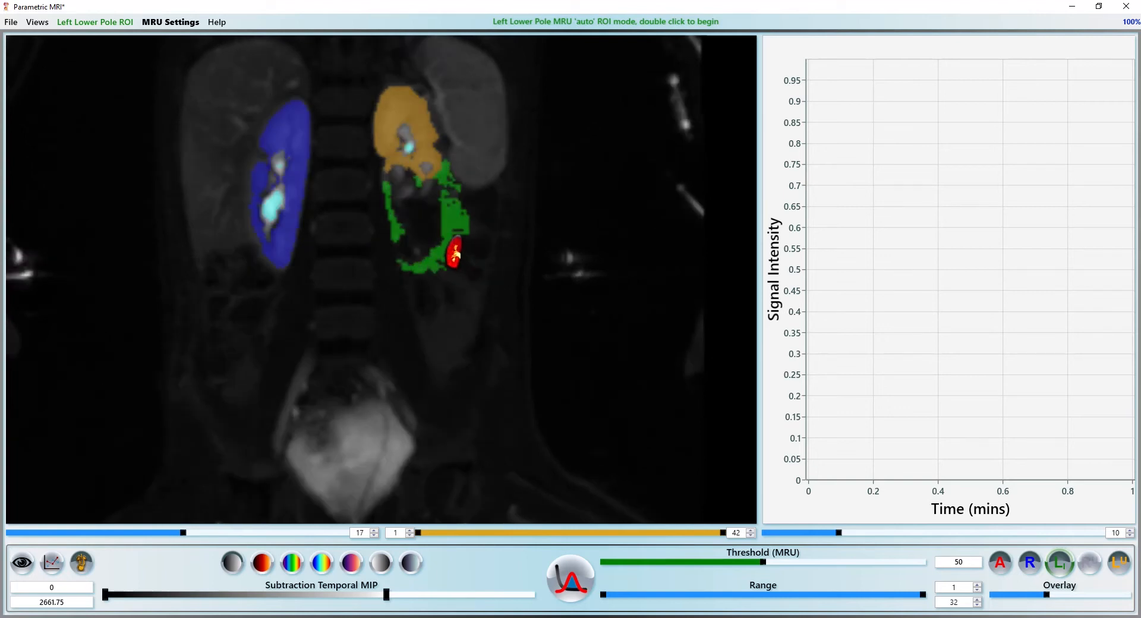
scroll(449, 259, up, 1)
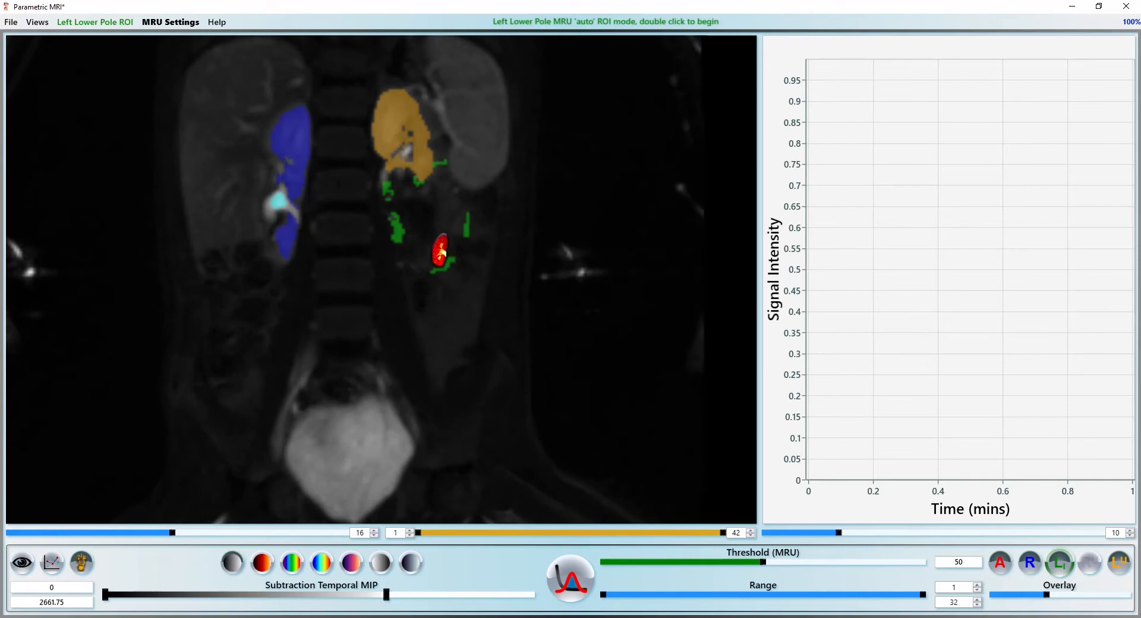
scroll(441, 252, down, 1)
scroll(450, 257, down, 2)
scroll(453, 256, up, 2)
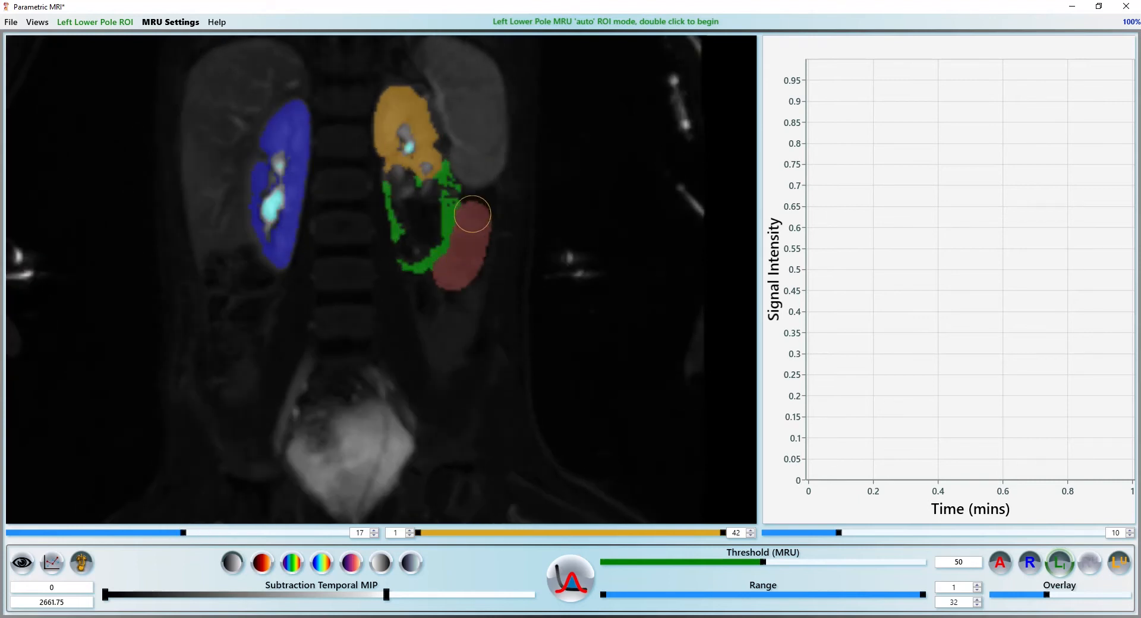
Raise the left lower pole's MRU threshold to about 60.22 and check the segmentation through slice 24
drag(764, 562, 798, 566)
scroll(558, 359, down, 3)
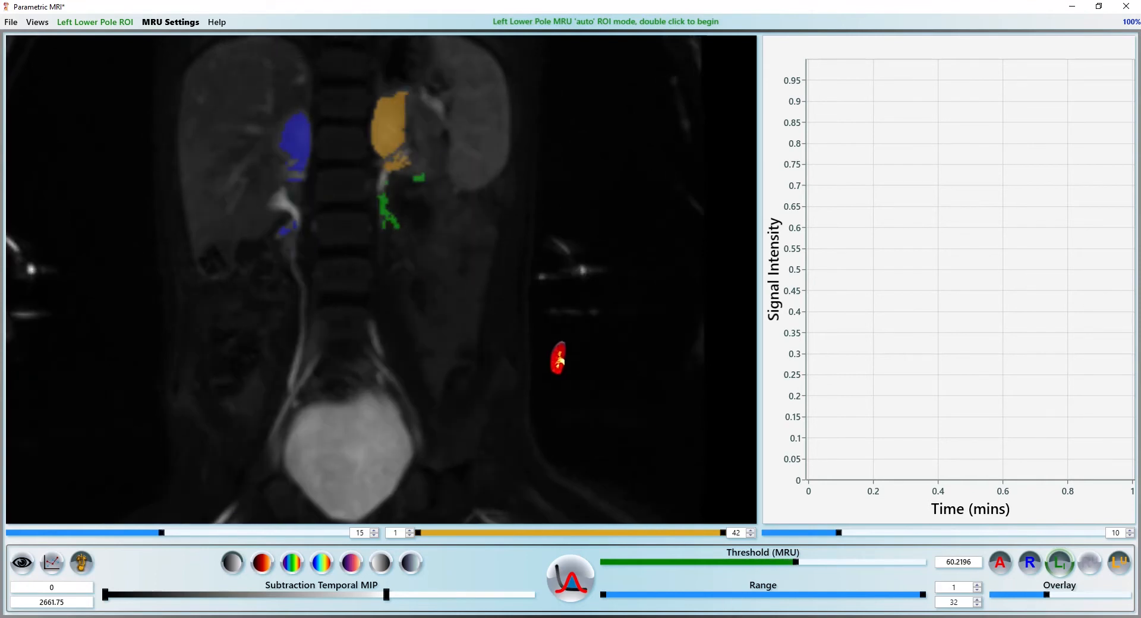
scroll(559, 360, down, 3)
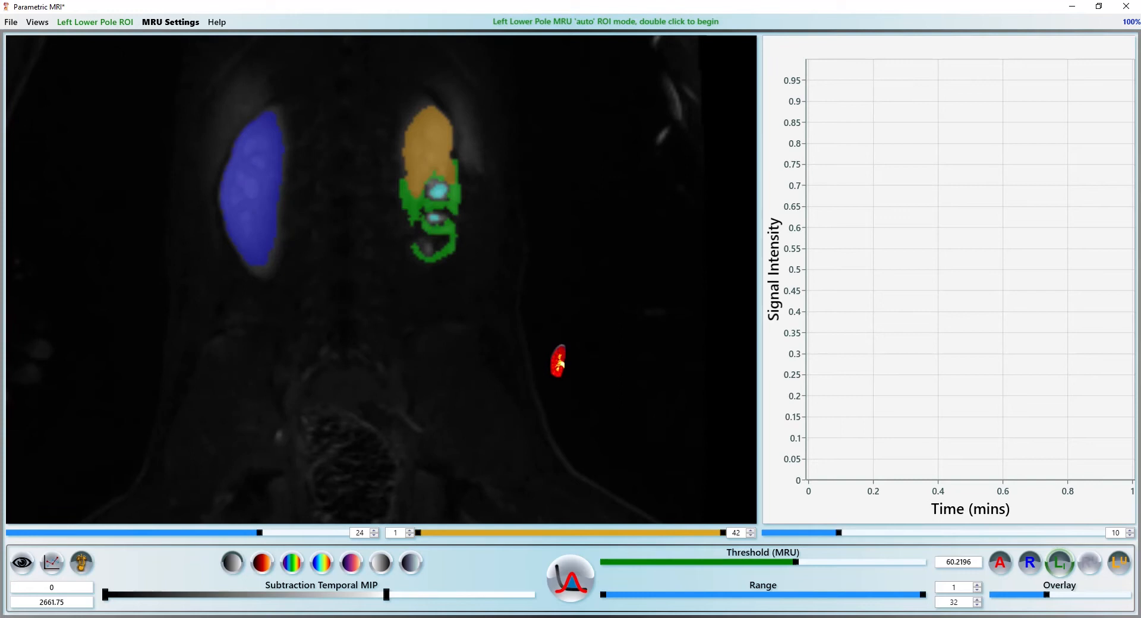
Erase the remaining left lower pole overspill on slices 16 and 15, then recheck the neighbouring slices
scroll(558, 361, up, 7)
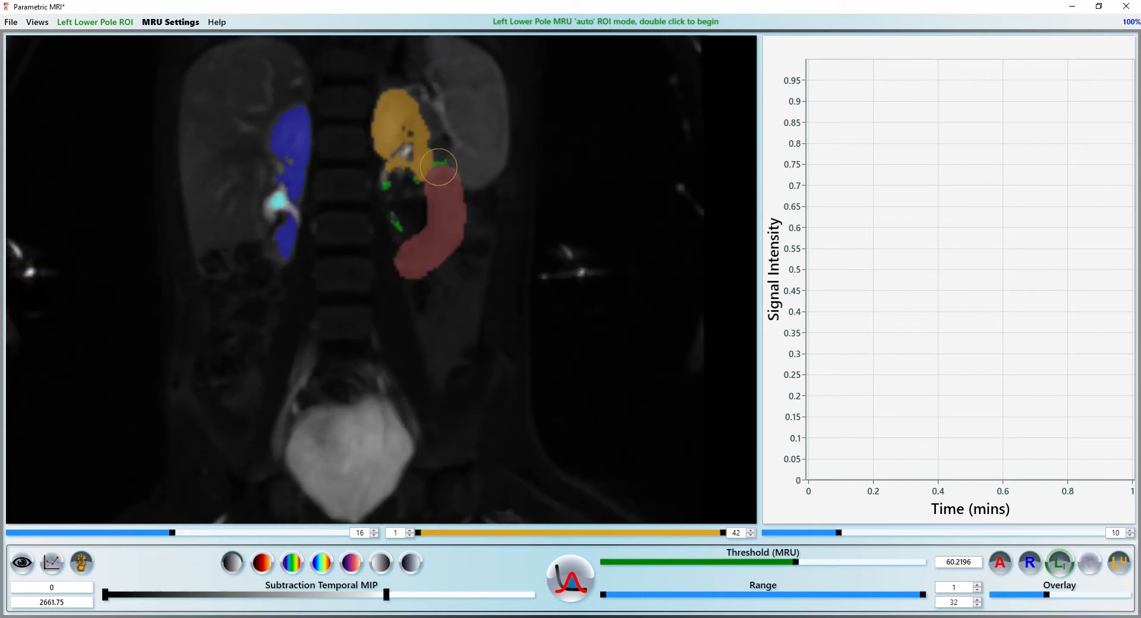
scroll(443, 252, up, 1)
mouse_move(427, 193)
mouse_down()
mouse_move(399, 195)
mouse_move(390, 219)
mouse_up()
scroll(482, 354, up, 1)
scroll(483, 356, down, 8)
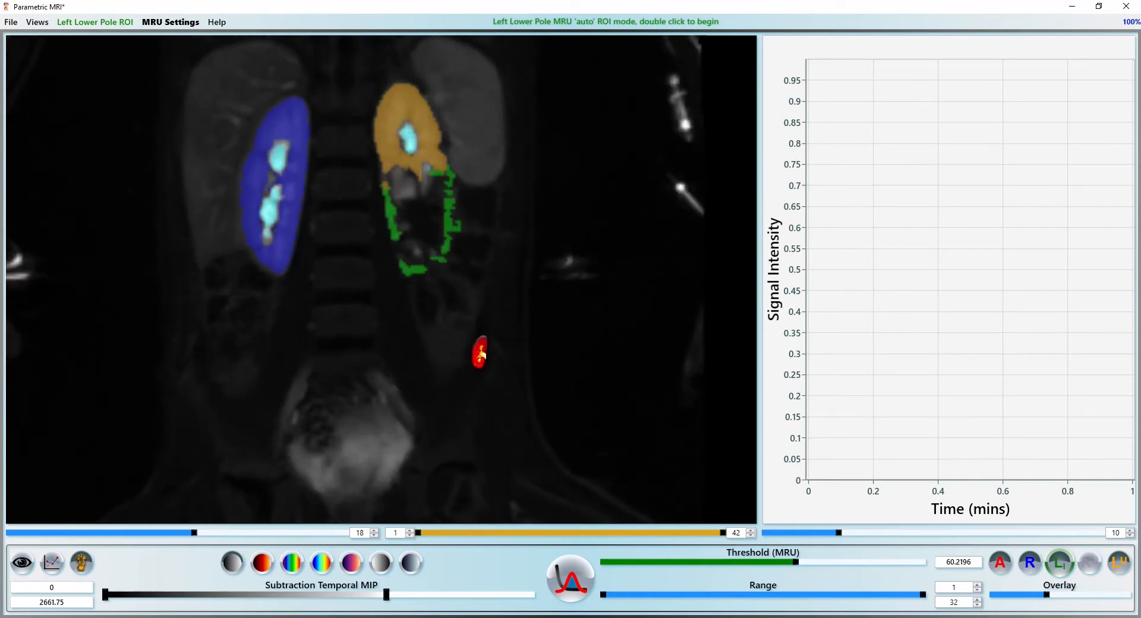
scroll(482, 354, up, 3)
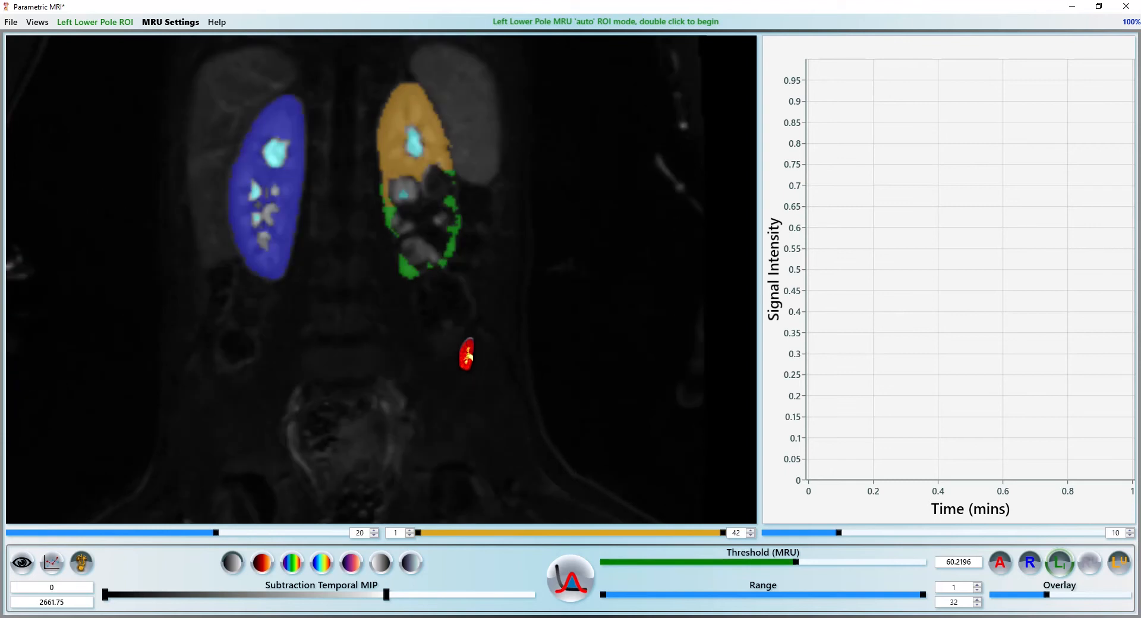
scroll(452, 361, down, 3)
scroll(446, 359, up, 3)
Switch to the excretion ROIs and make the bladder the active ROI in region growing mode on slice 12
click(1060, 568)
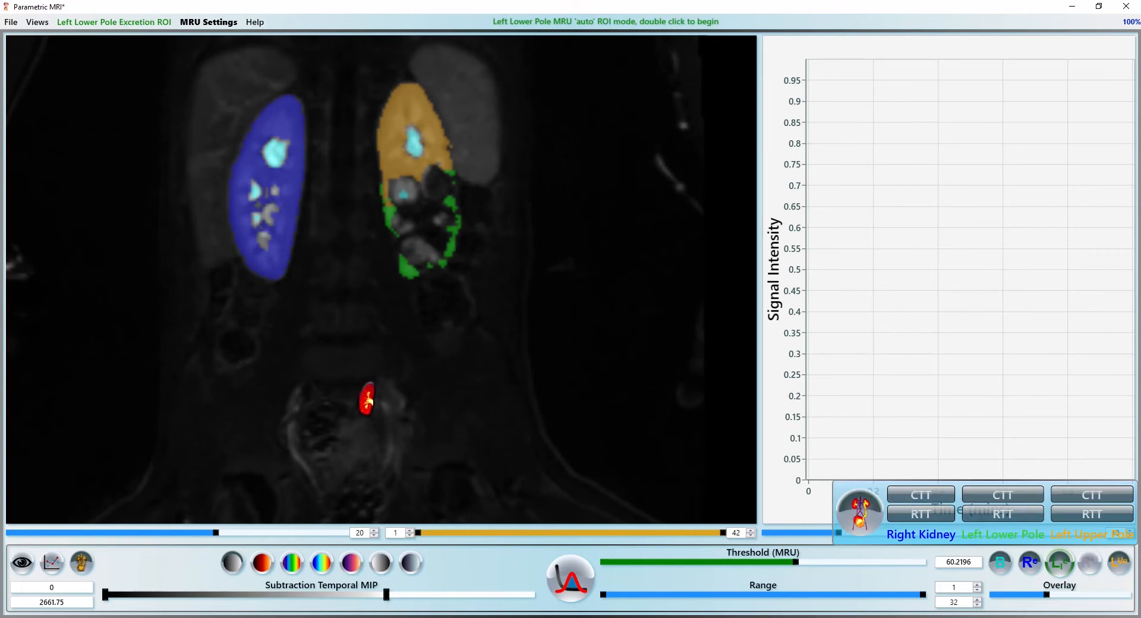
scroll(388, 407, up, 2)
scroll(387, 407, up, 6)
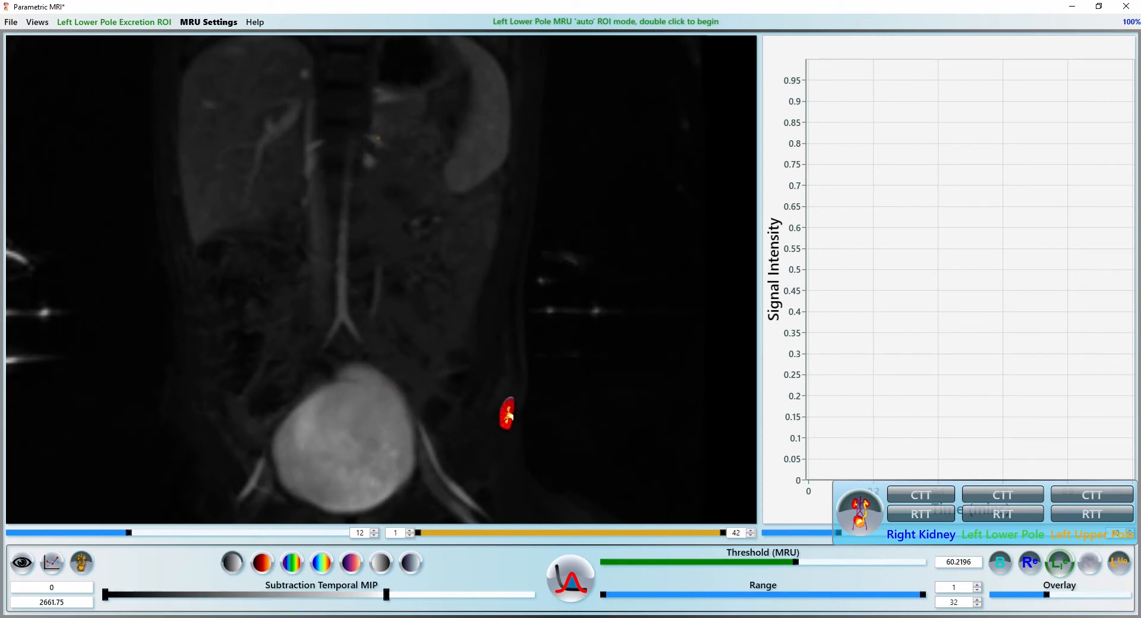
click(1003, 566)
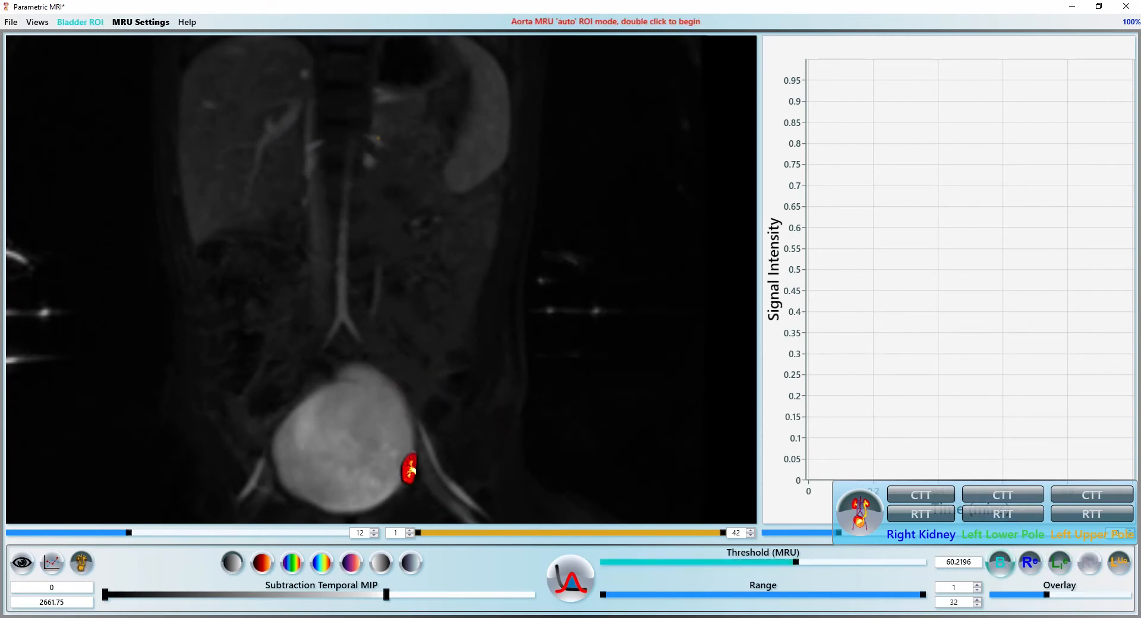
click(81, 564)
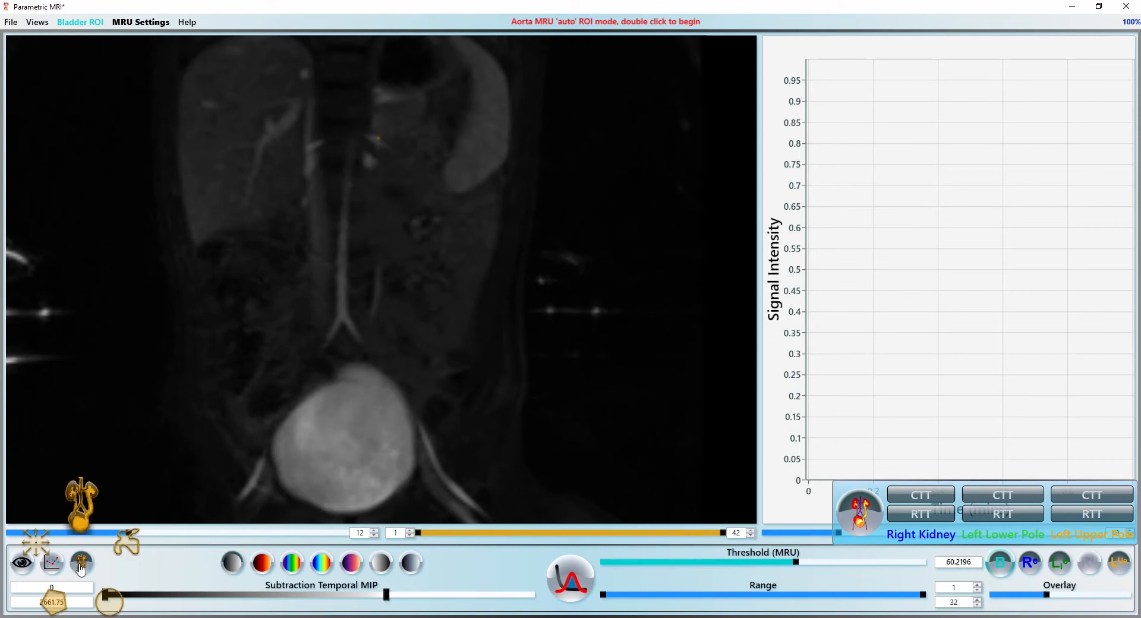
click(35, 547)
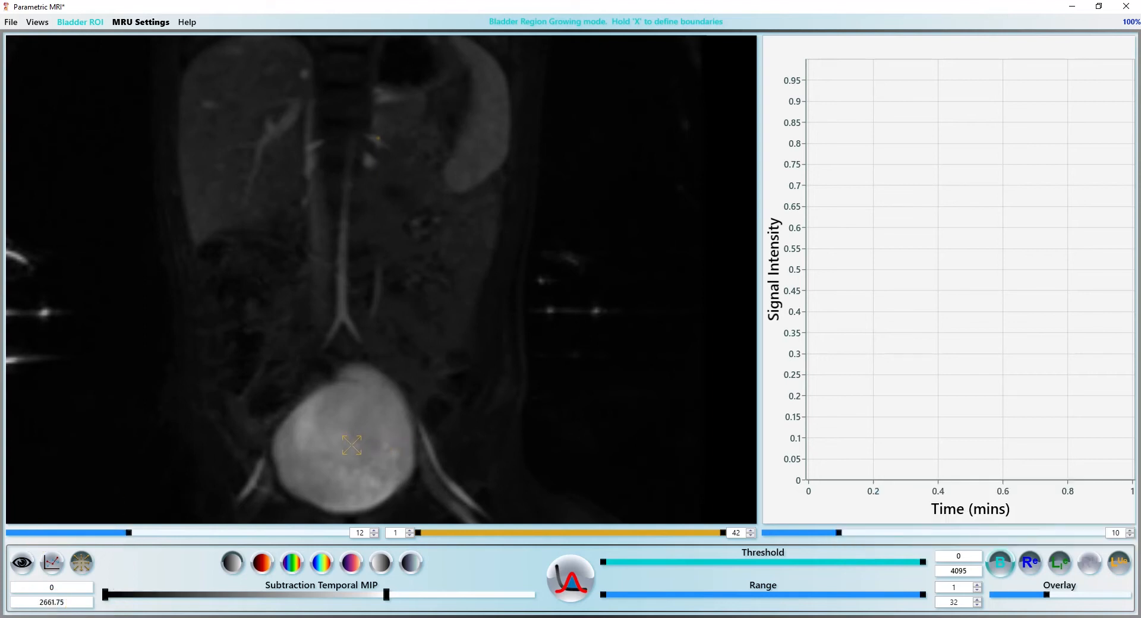
Segment the bladder from a seed at its centre on slice 12, with a lower threshold of about 784.13
click(352, 444)
drag(603, 564, 668, 572)
scroll(298, 383, down, 4)
scroll(311, 385, up, 6)
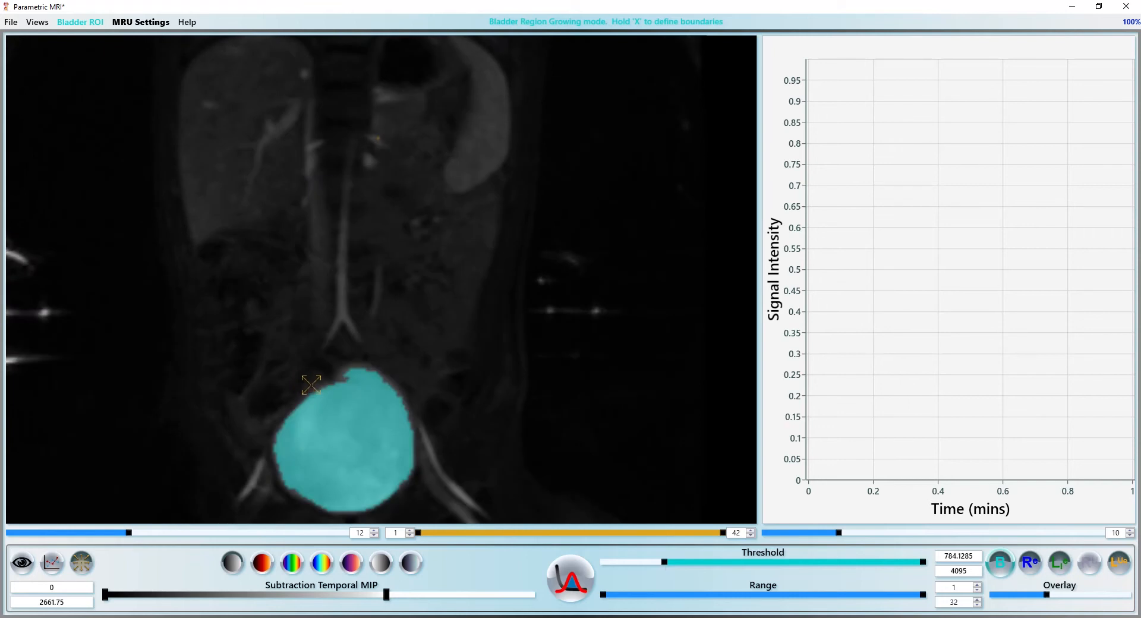
click(340, 416)
Examine the bladder segmentation slice by slice, ending on slice 20
scroll(345, 410, down, 9)
scroll(349, 404, up, 12)
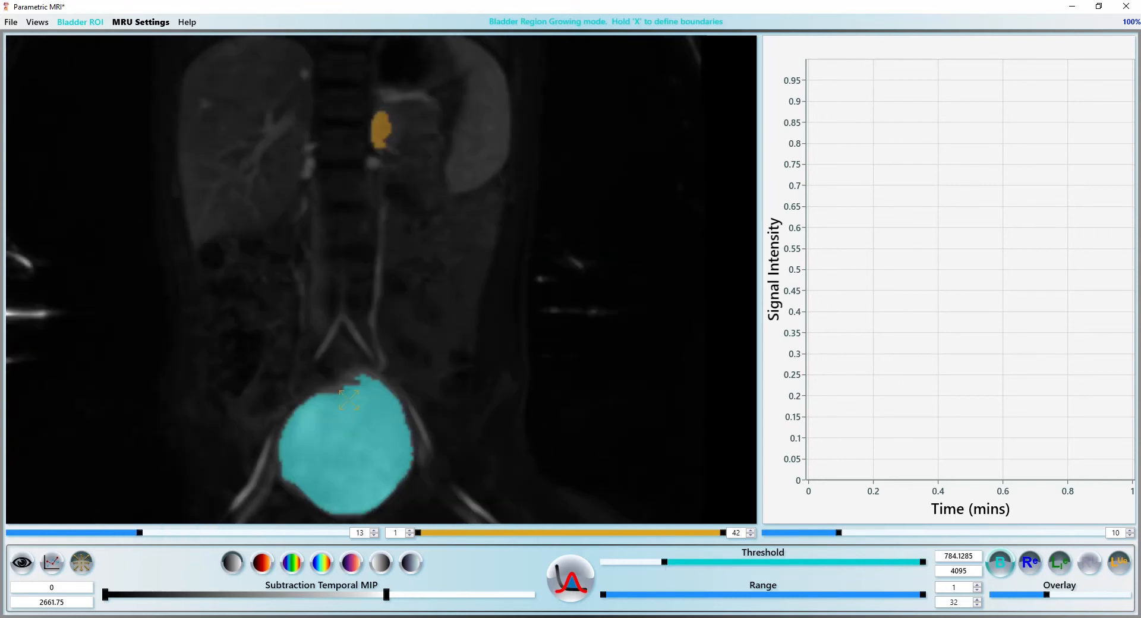
scroll(350, 393, down, 6)
scroll(351, 393, down, 6)
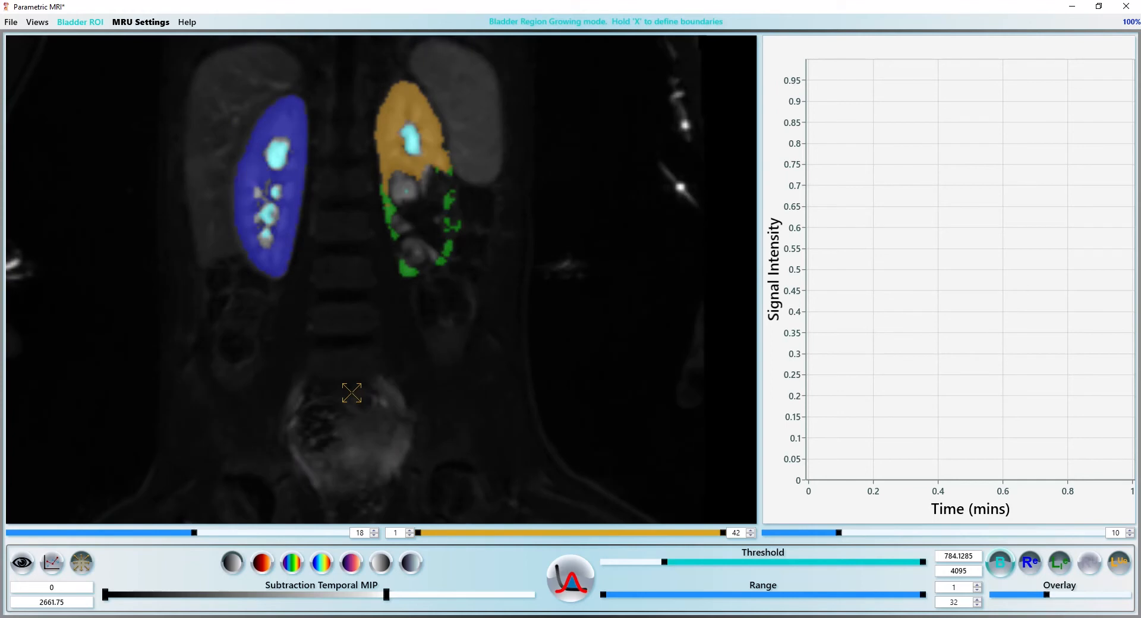
scroll(351, 393, up, 5)
scroll(351, 393, down, 11)
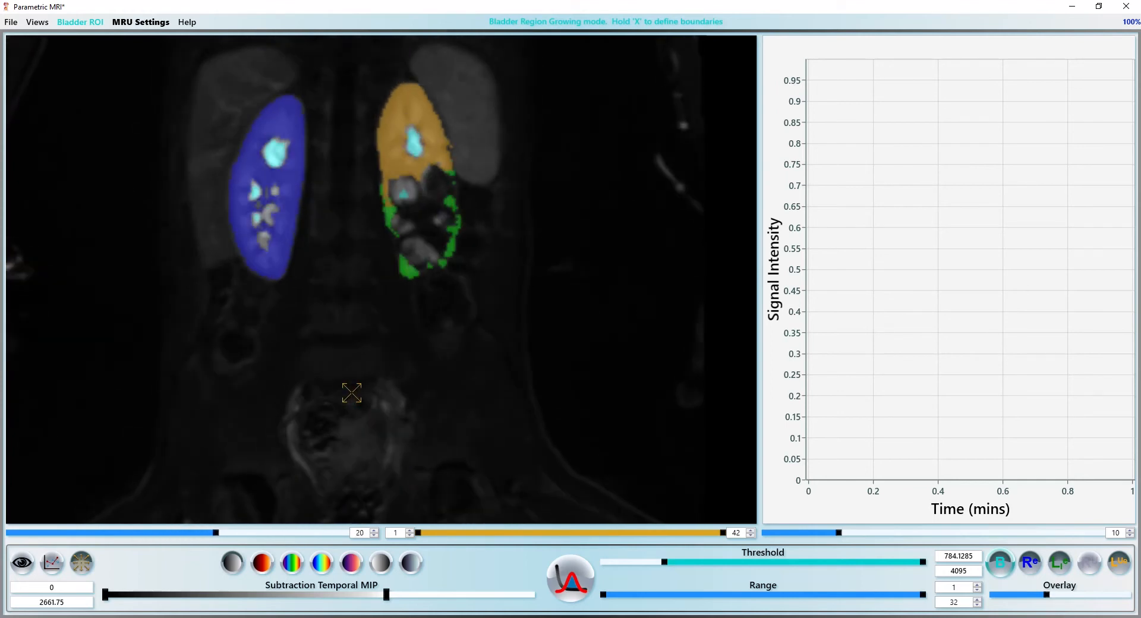
Leave bladder region growing on slice 20, lower the upper display window level to about 1474, and make the ROI overlay more opaque
scroll(351, 392, up, 5)
scroll(361, 373, down, 5)
scroll(364, 372, up, 5)
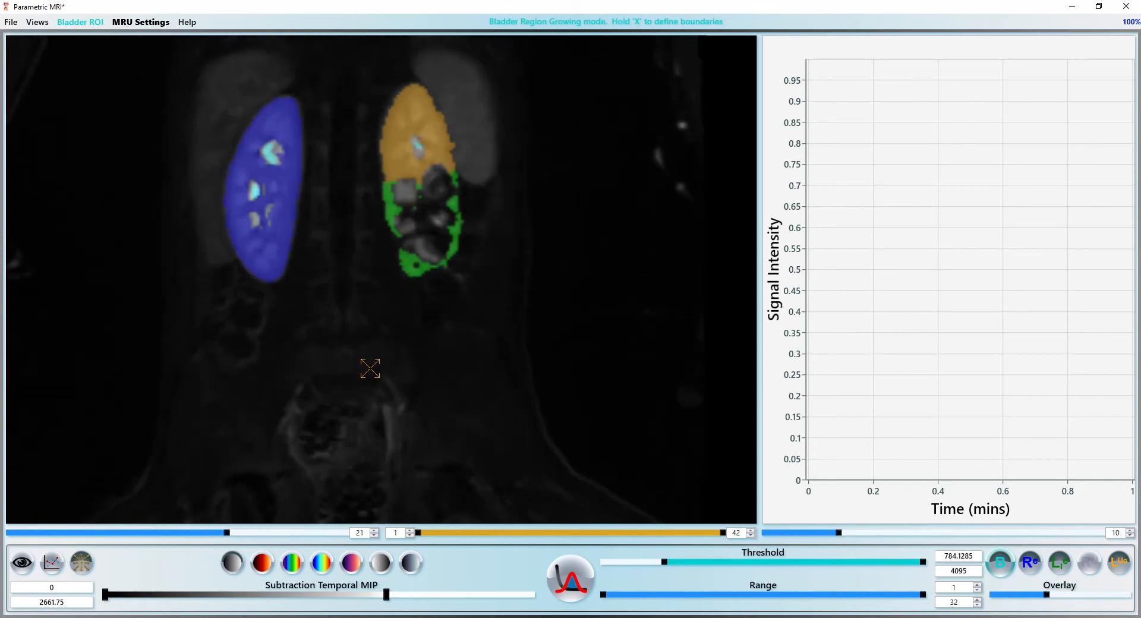
key(Escape)
drag(385, 342, 356, 288)
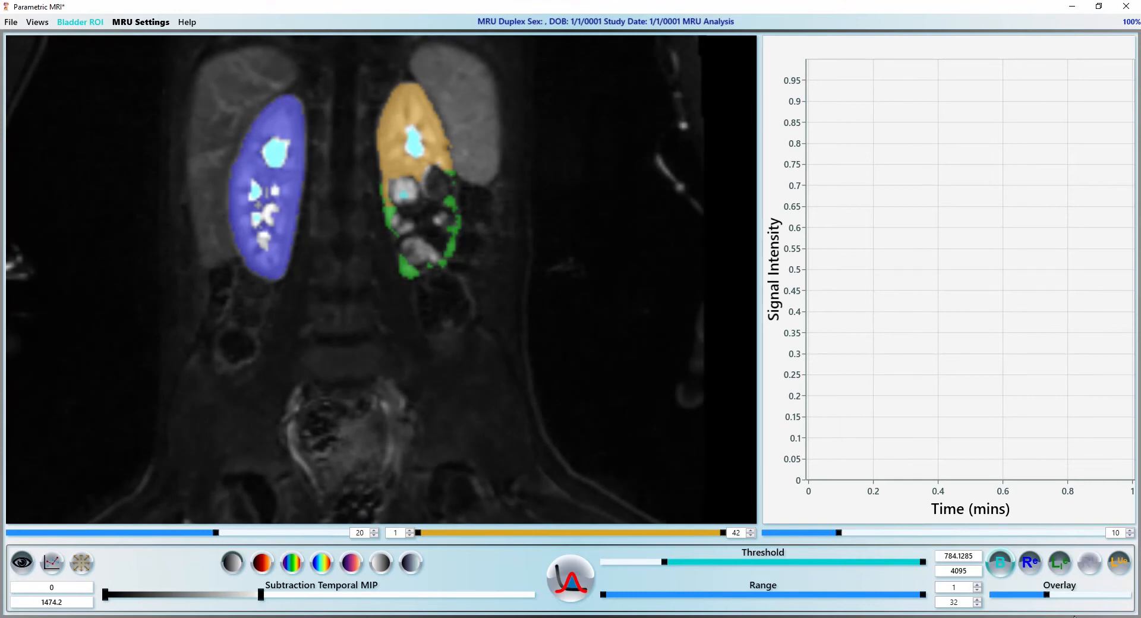
click(1067, 593)
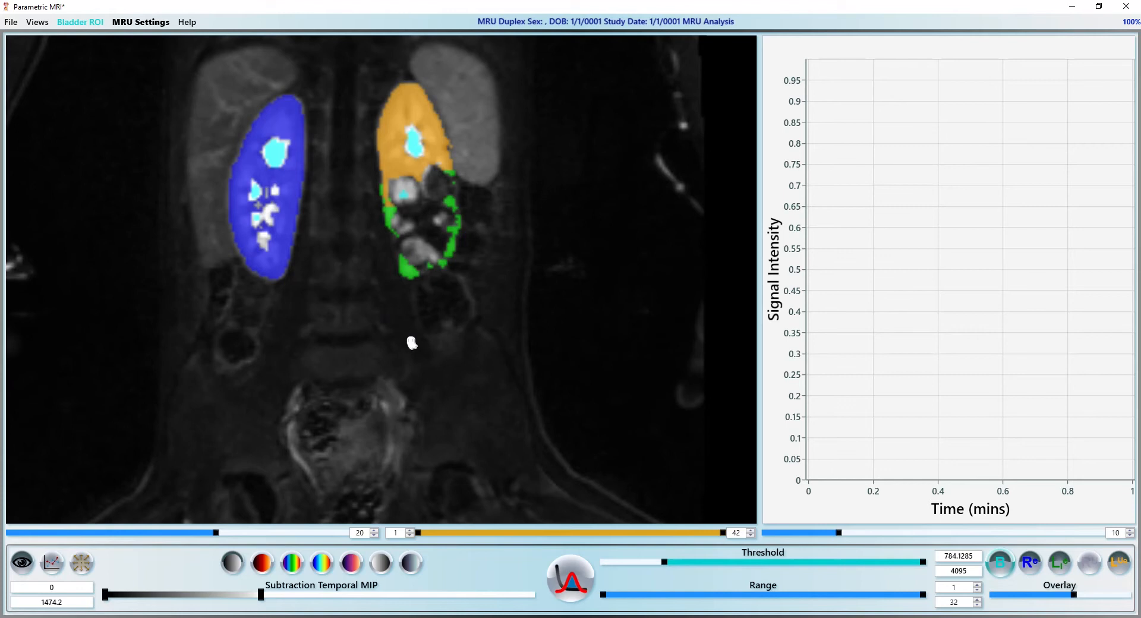
Lower the upper display window level to about 757.6 and check the ROIs across neighbouring slices, ending on slice 19
drag(413, 333, 405, 336)
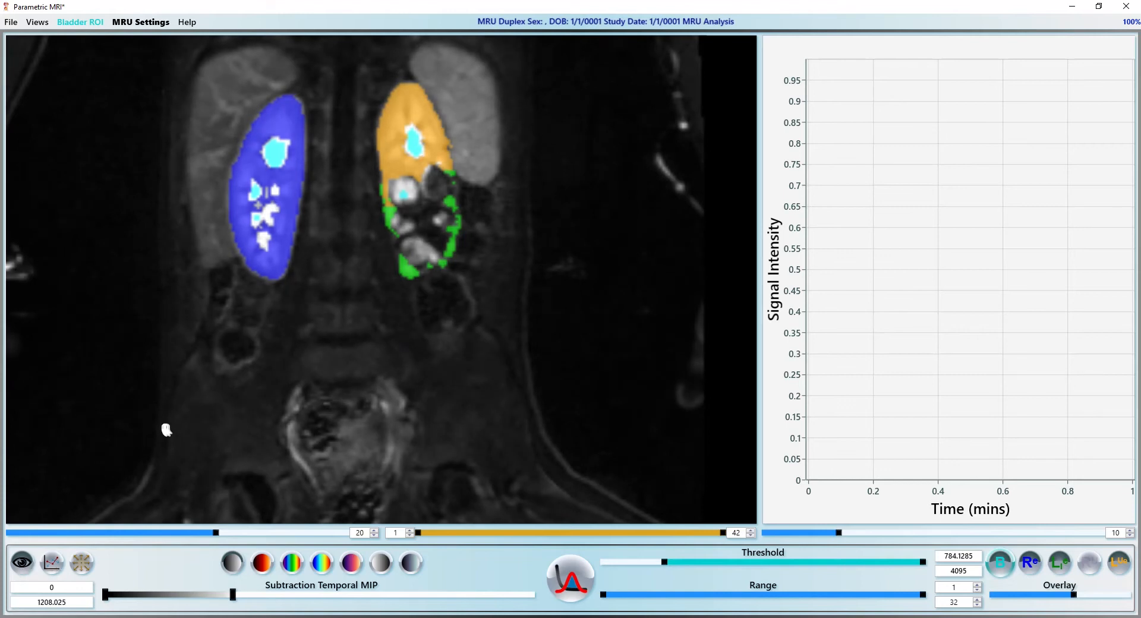
drag(379, 297, 359, 287)
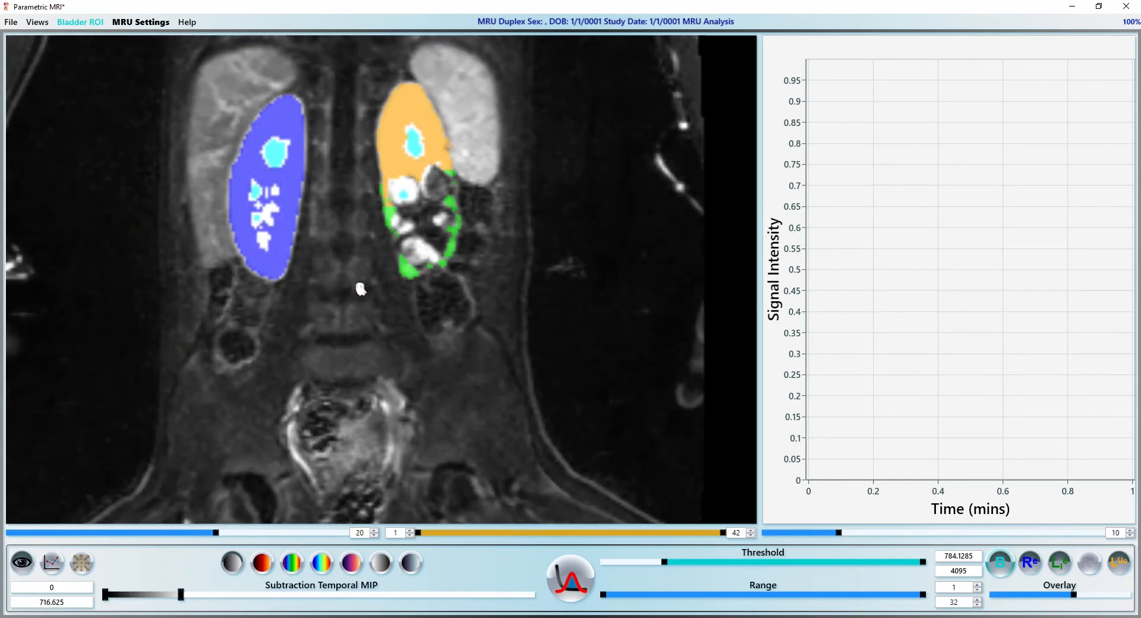
scroll(364, 289, down, 7)
scroll(370, 289, up, 8)
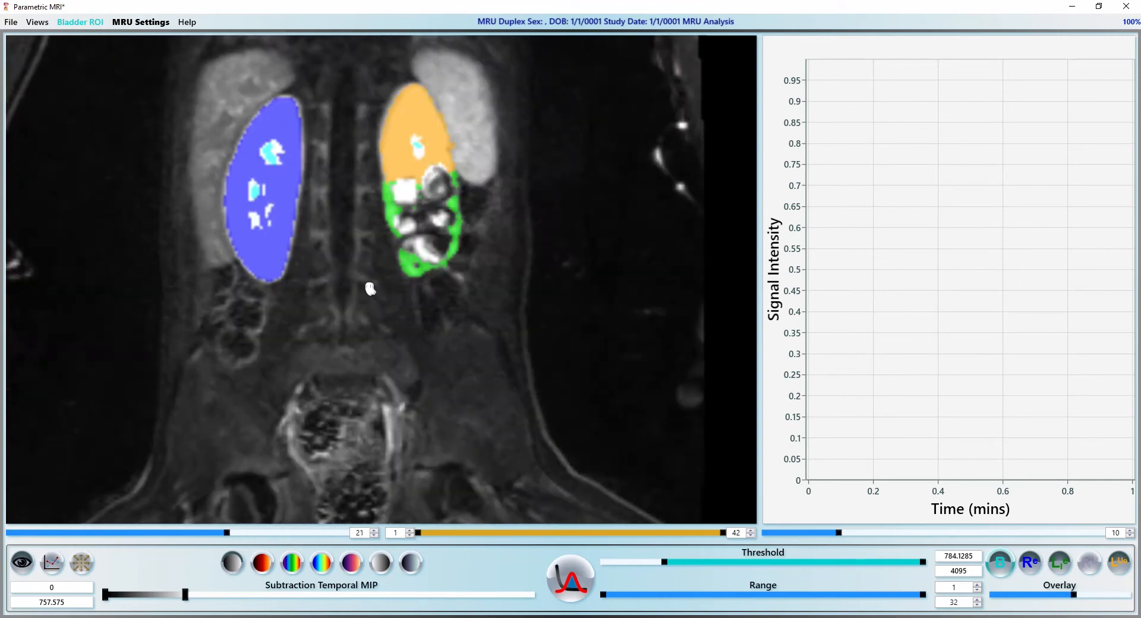
scroll(370, 289, up, 5)
scroll(373, 291, down, 4)
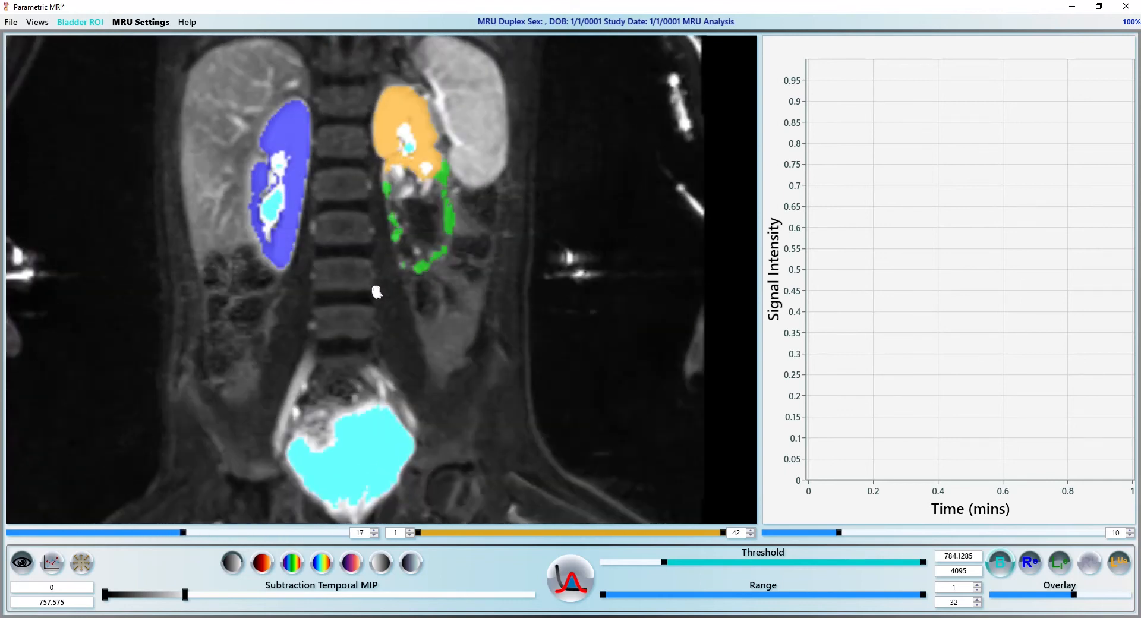
scroll(411, 304, down, 1)
Switch back to the functional ROIs and set the left upper pole's MRU auto ROI threshold to about 62.82, then leave that mode
key(space)
click(1116, 568)
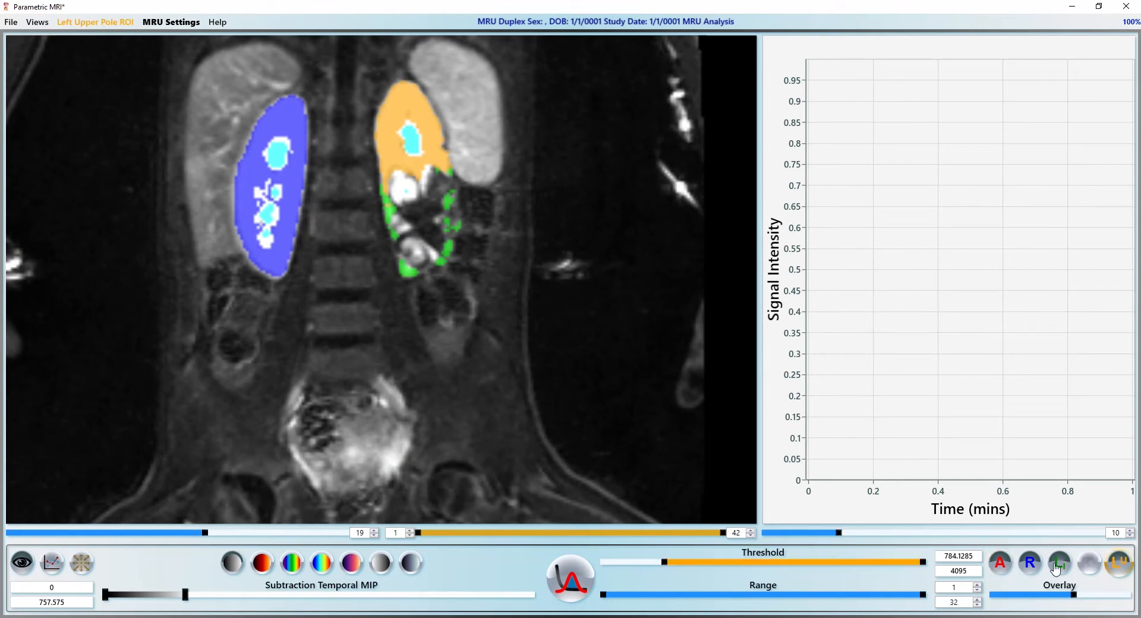
click(79, 571)
click(126, 545)
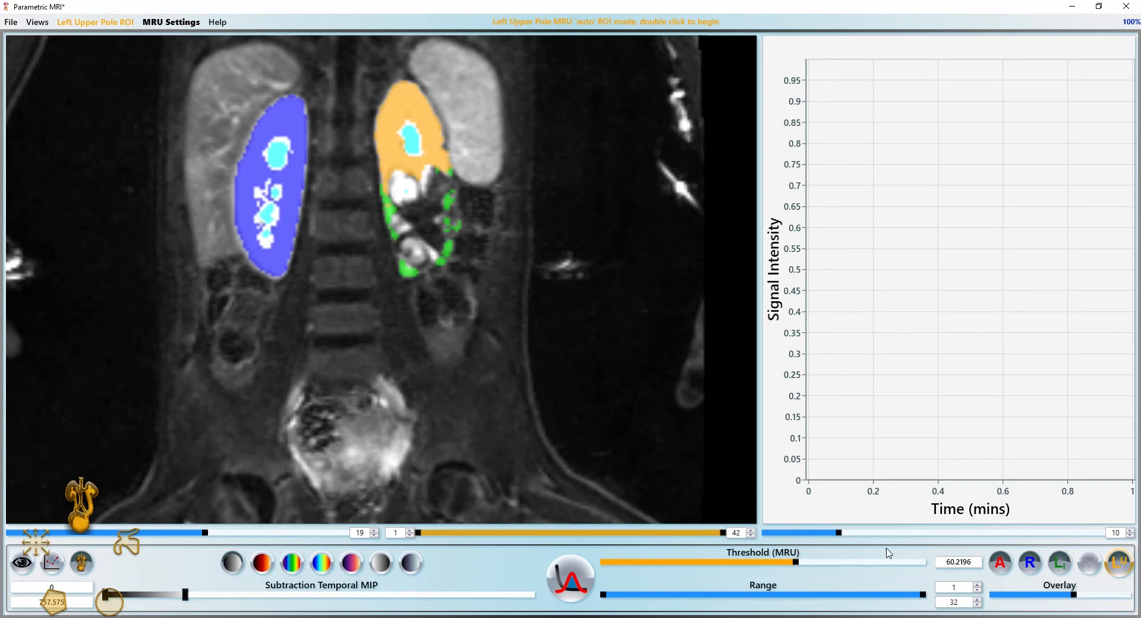
mouse_move(798, 566)
mouse_down()
mouse_move(782, 566)
mouse_move(807, 567)
mouse_up()
double_click(369, 231)
scroll(370, 232, down, 7)
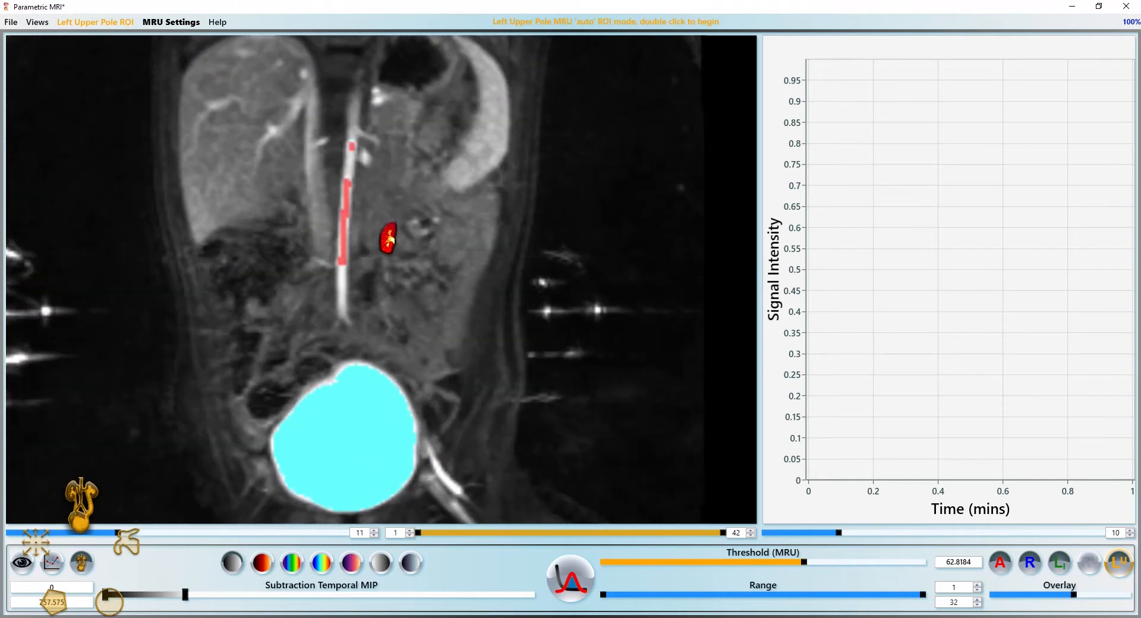
scroll(391, 239, up, 9)
scroll(395, 237, up, 1)
scroll(395, 237, down, 1)
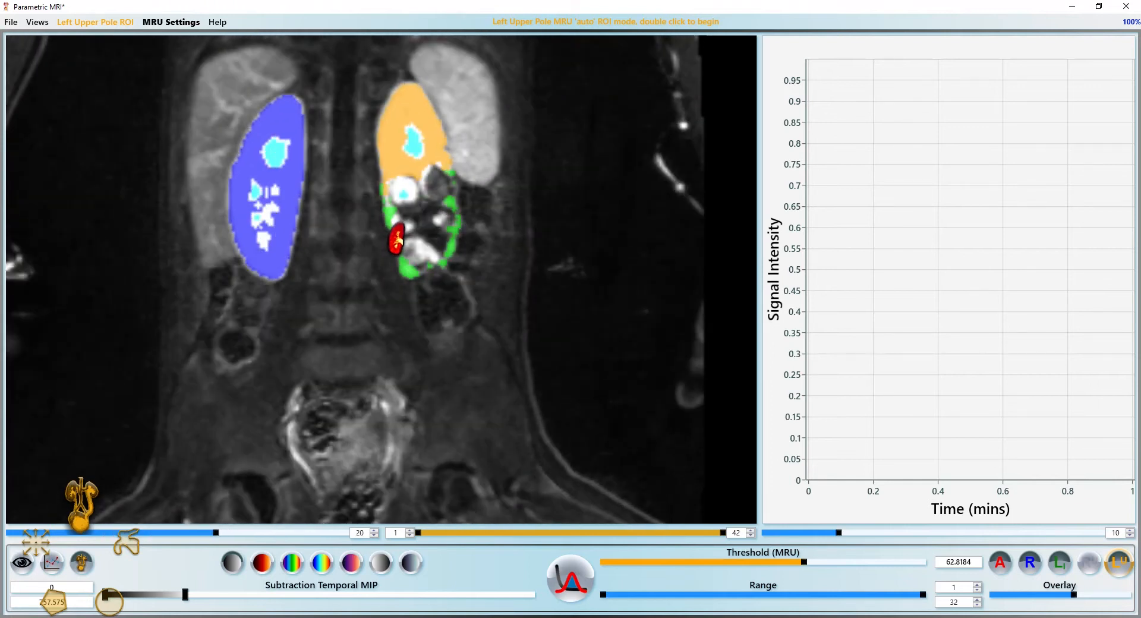
key(Escape)
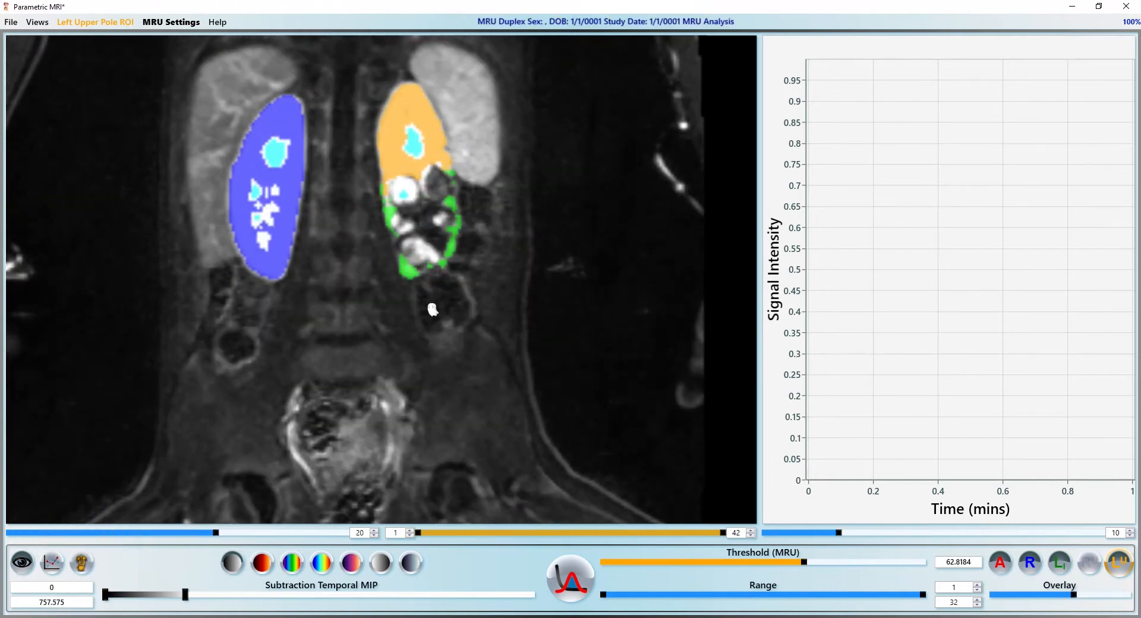
Adjust the display window to about 20.5–593.8 and check the kidney ROIs across slices, returning to slice 19
drag(430, 309, 417, 297)
scroll(424, 293, down, 3)
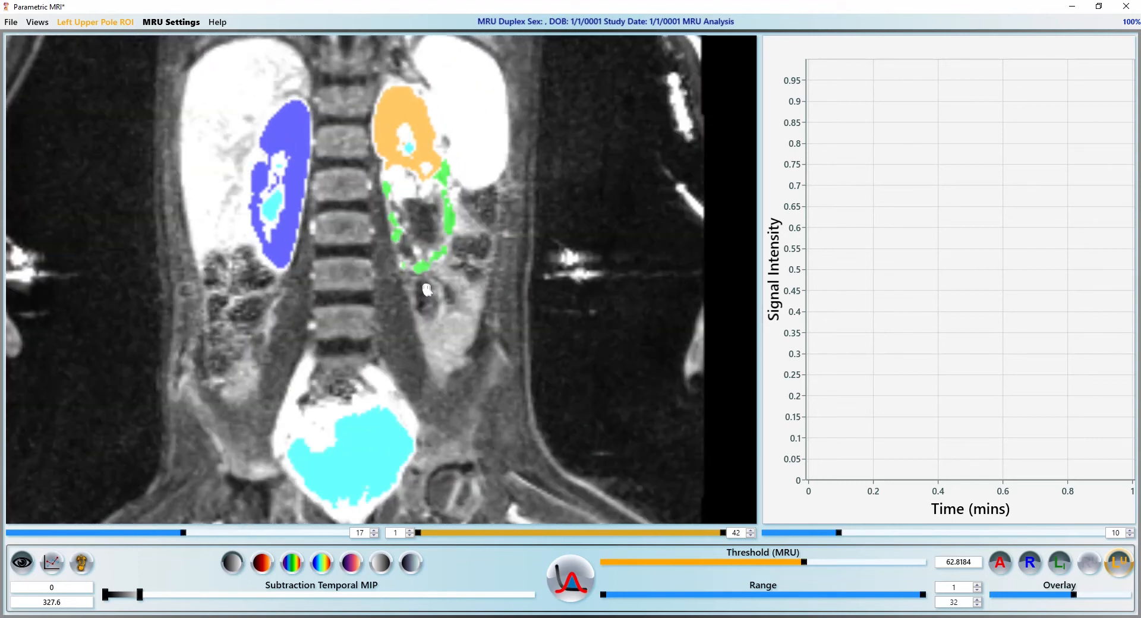
scroll(426, 290, up, 2)
drag(427, 290, 435, 253)
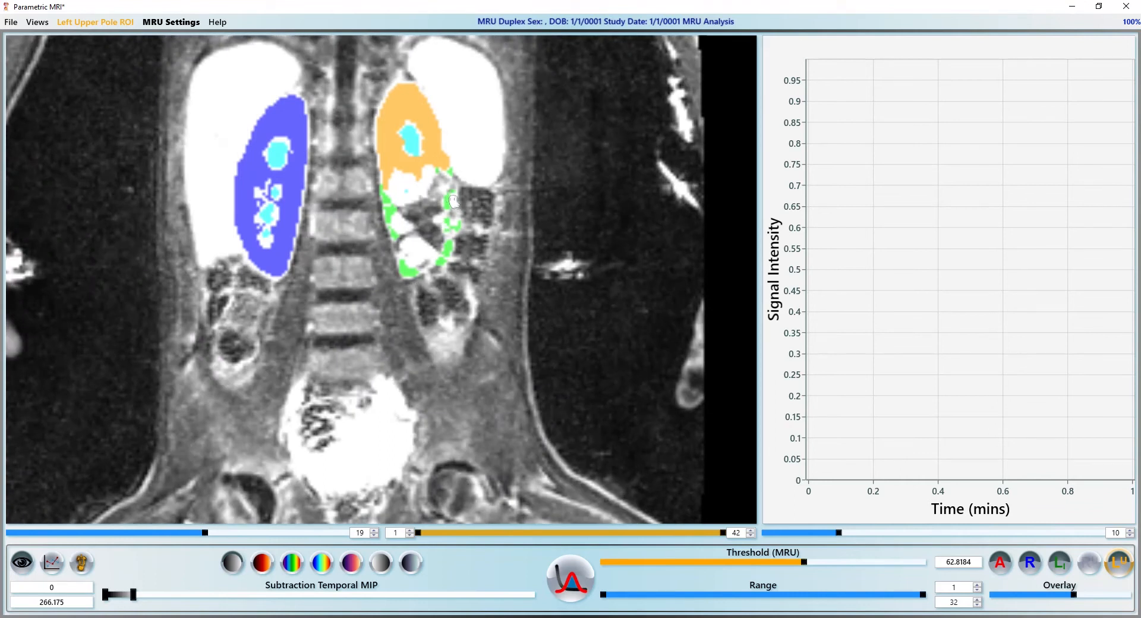
mouse_move(337, 308)
mouse_down()
mouse_move(351, 343)
mouse_move(334, 318)
mouse_up()
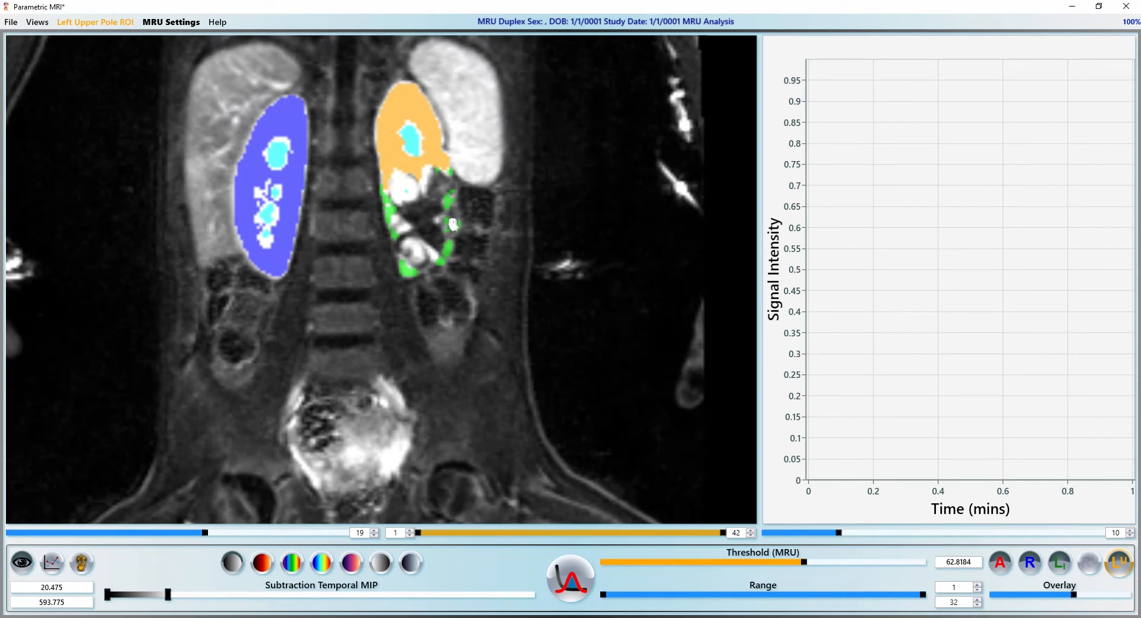
scroll(413, 356, down, 5)
scroll(412, 356, up, 5)
Generate the analysis plots and view the enhancement, excretion and Patlak plots in turn
click(577, 567)
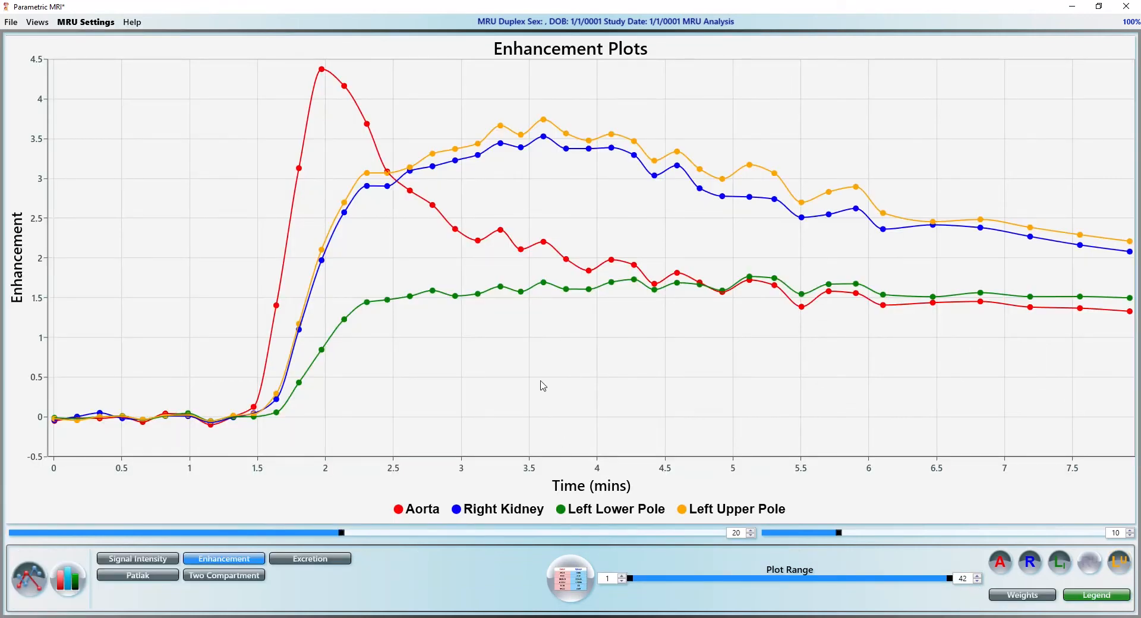
click(284, 565)
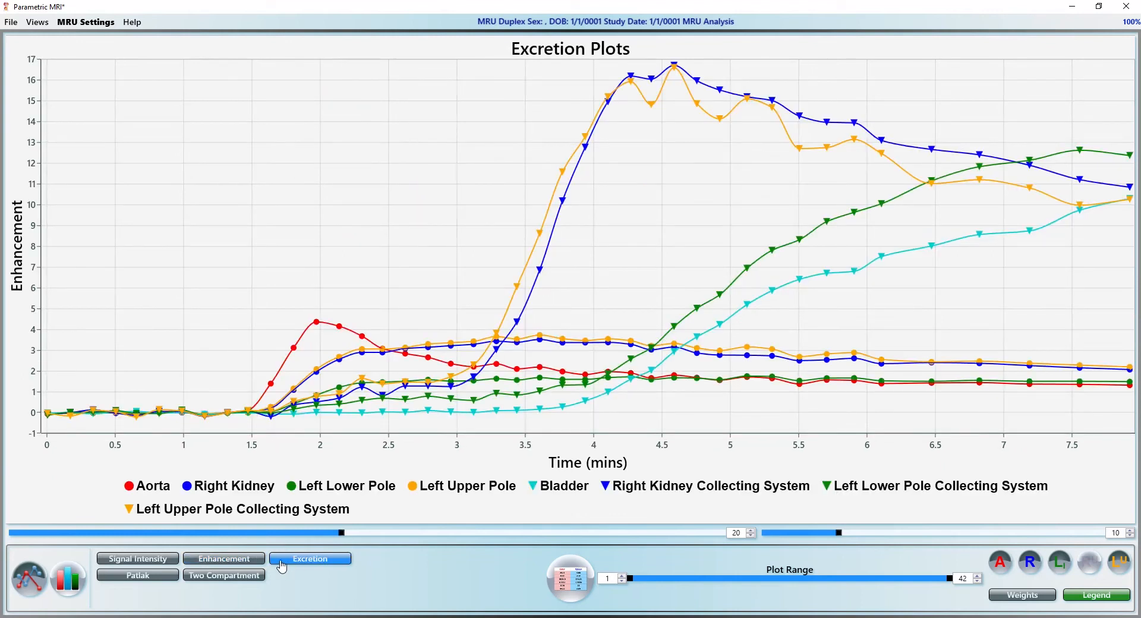
click(155, 579)
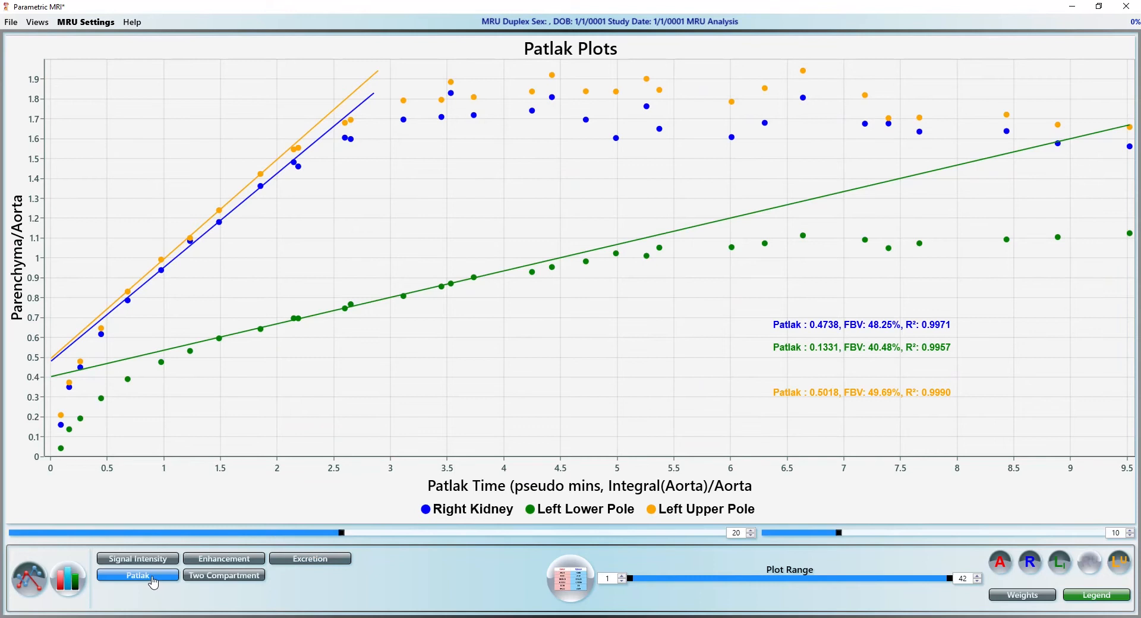
Set the left lower pole's Patlak fit range to time points 15–20 and the left upper pole's maximum to 20
mouse_move(152, 582)
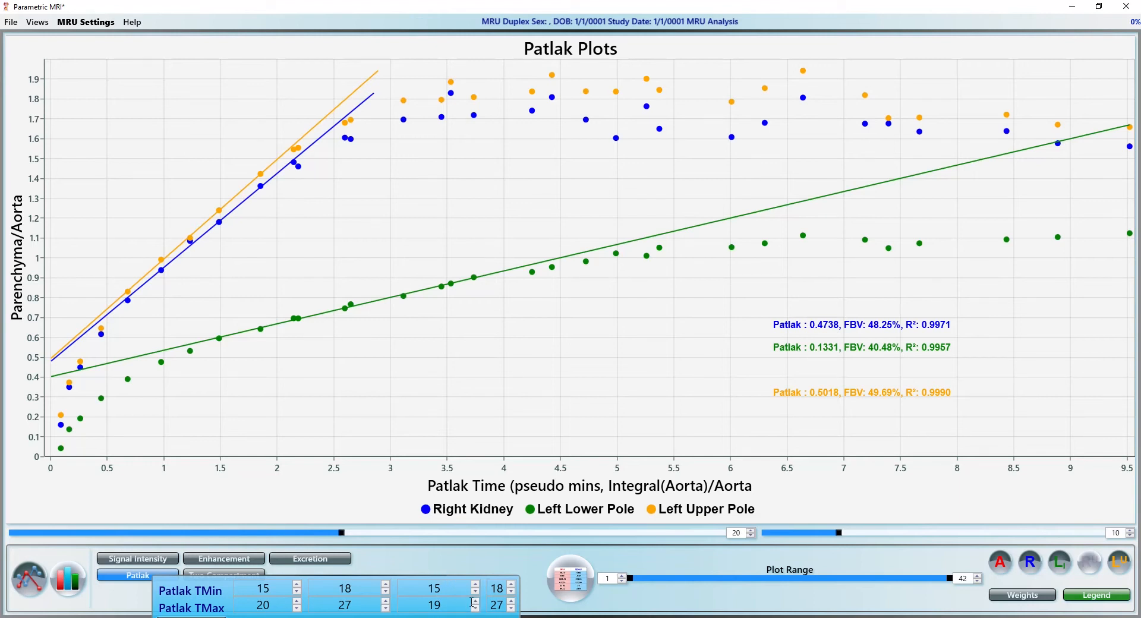
click(386, 592)
click(385, 592)
click(386, 592)
click(385, 608)
click(385, 609)
click(386, 608)
click(386, 609)
click(385, 609)
click(385, 608)
click(386, 608)
click(475, 601)
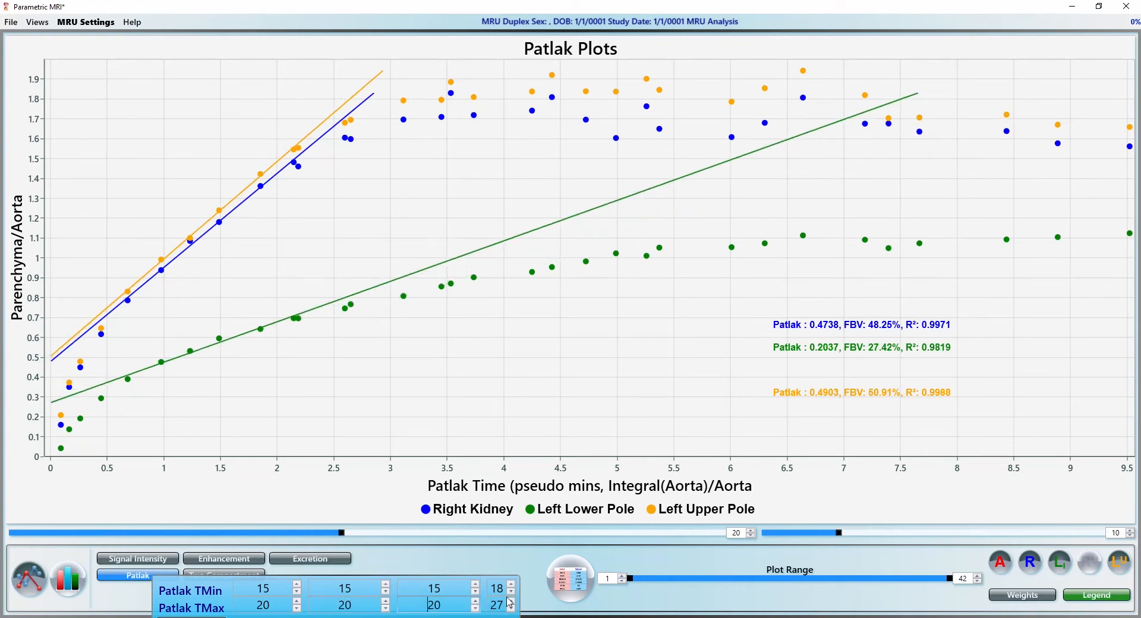
Lower the minimum and maximum time points of the fourth Patlak fit range towards those of the other regions
click(511, 591)
click(511, 592)
click(511, 591)
click(511, 609)
click(511, 609)
click(511, 609)
click(511, 608)
click(511, 609)
click(511, 609)
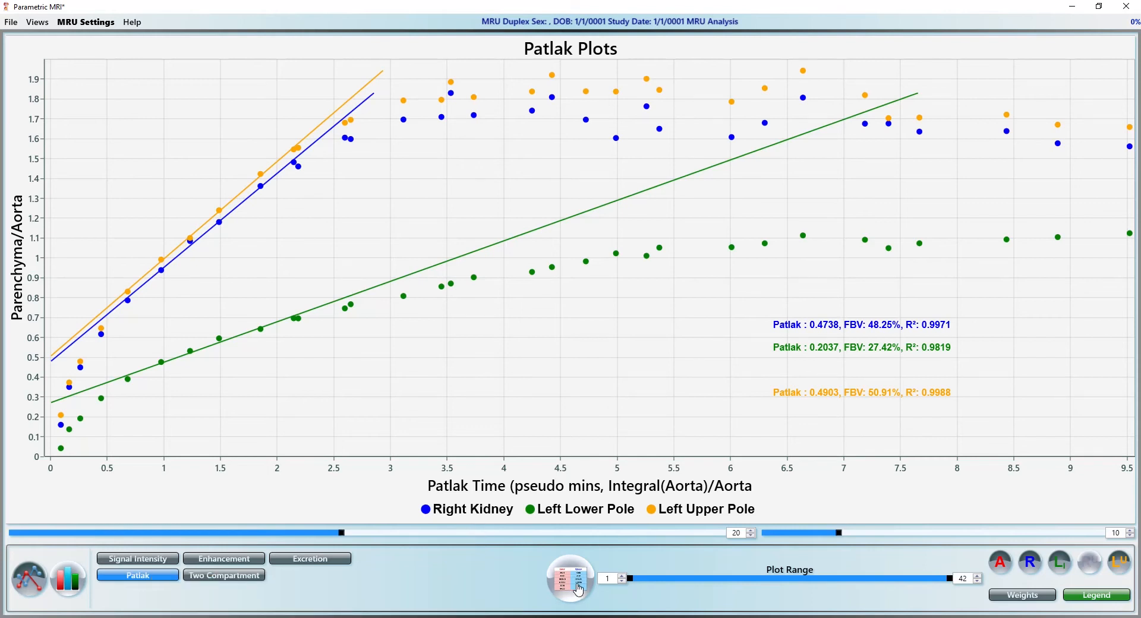
Review the MRU analysis results table, then return to the image view
click(577, 585)
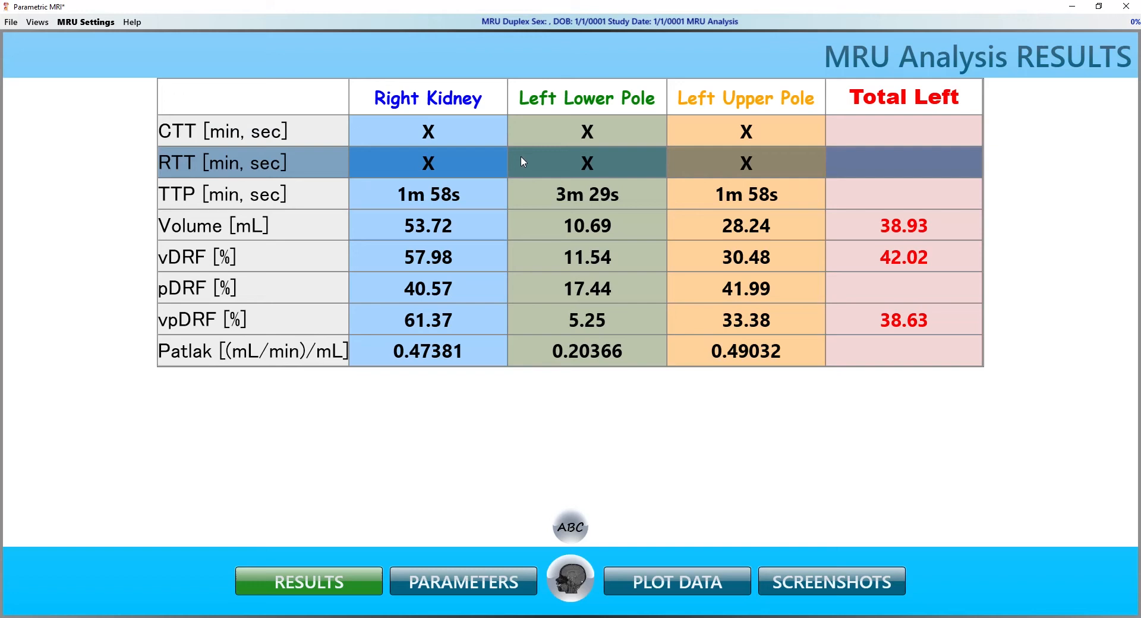
click(566, 587)
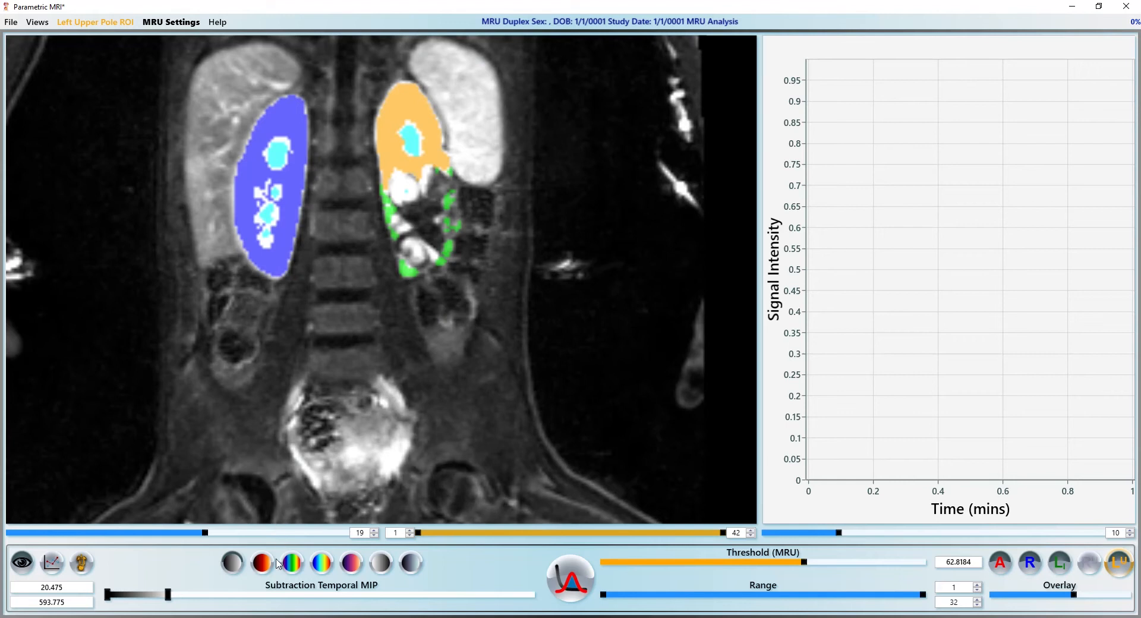
Display the original dynamic image at 3.12 minutes and reduce the ROI overlay to zero
click(298, 587)
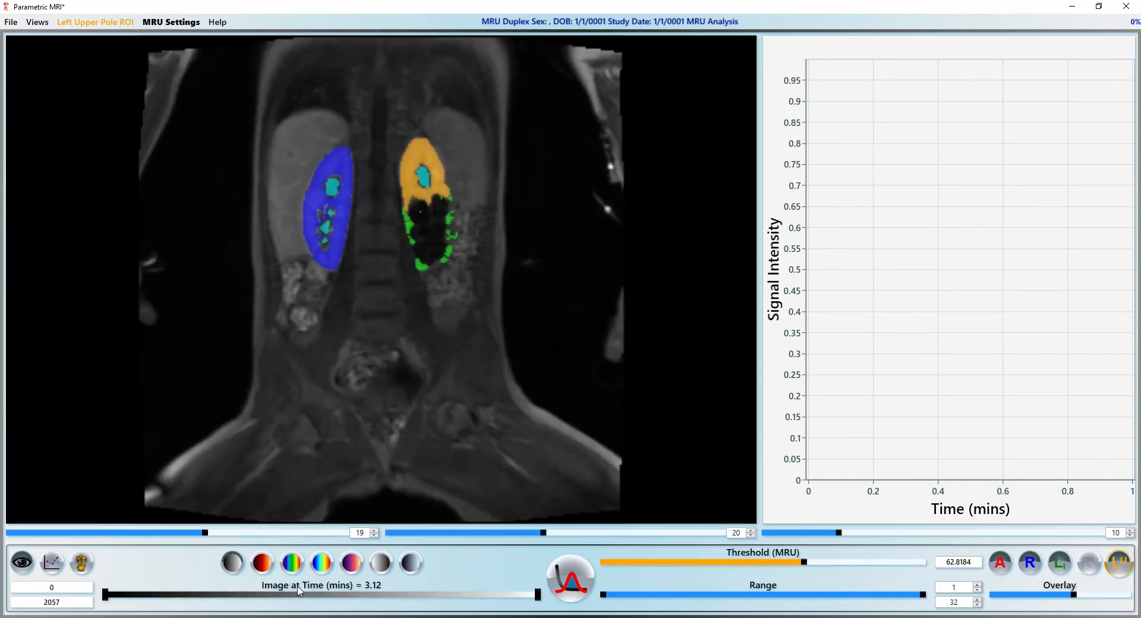
right_click(377, 261)
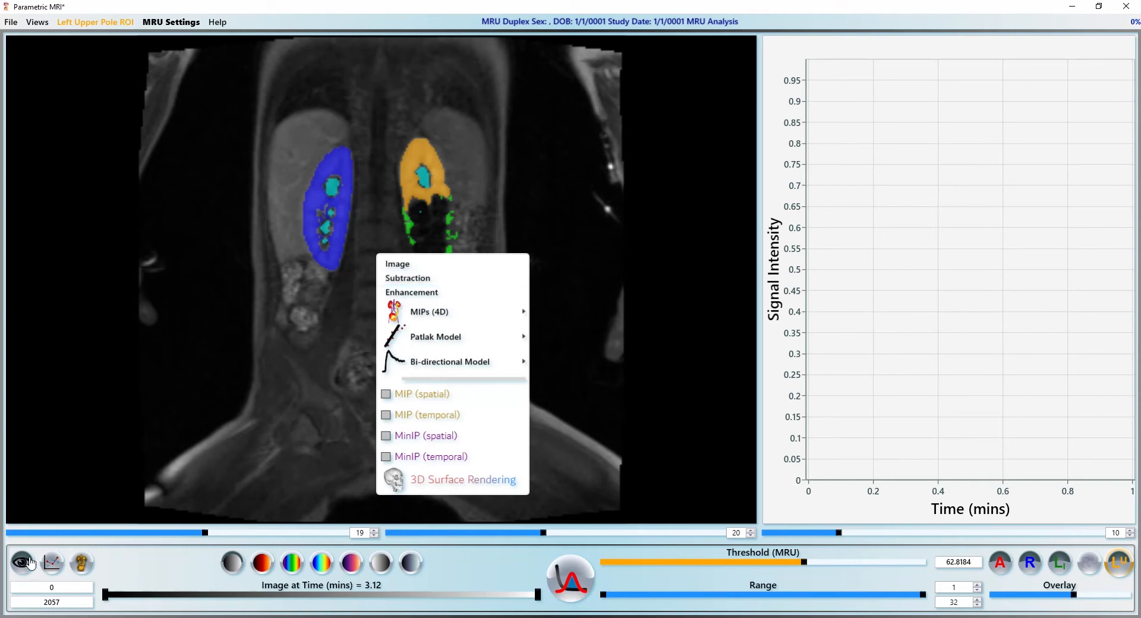
click(30, 562)
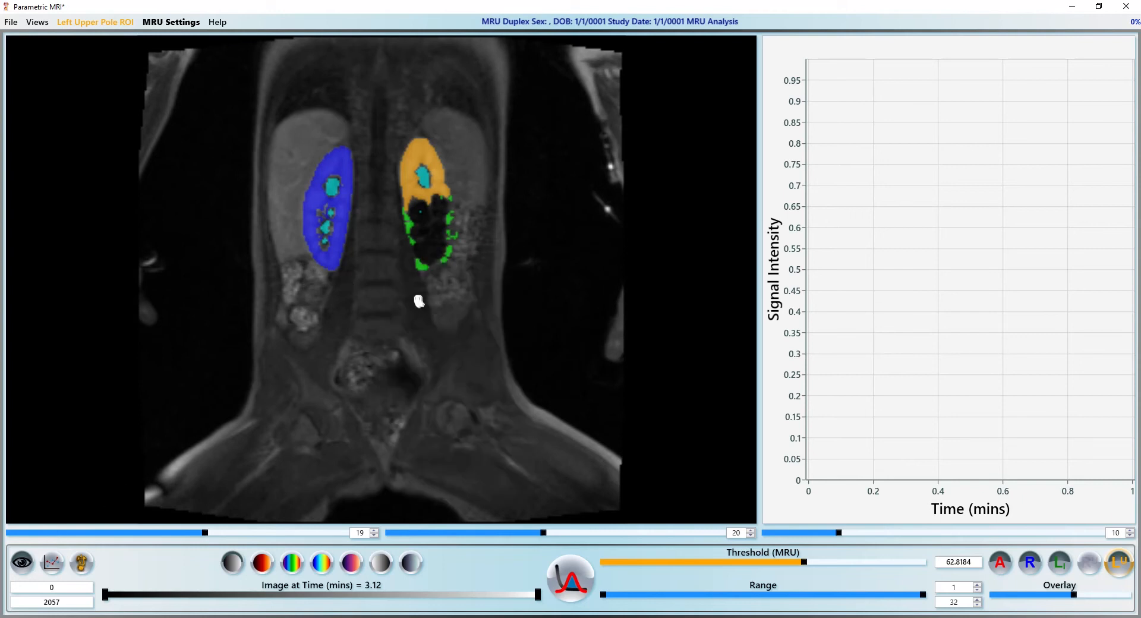
right_click(397, 271)
click(382, 281)
drag(1076, 598, 899, 604)
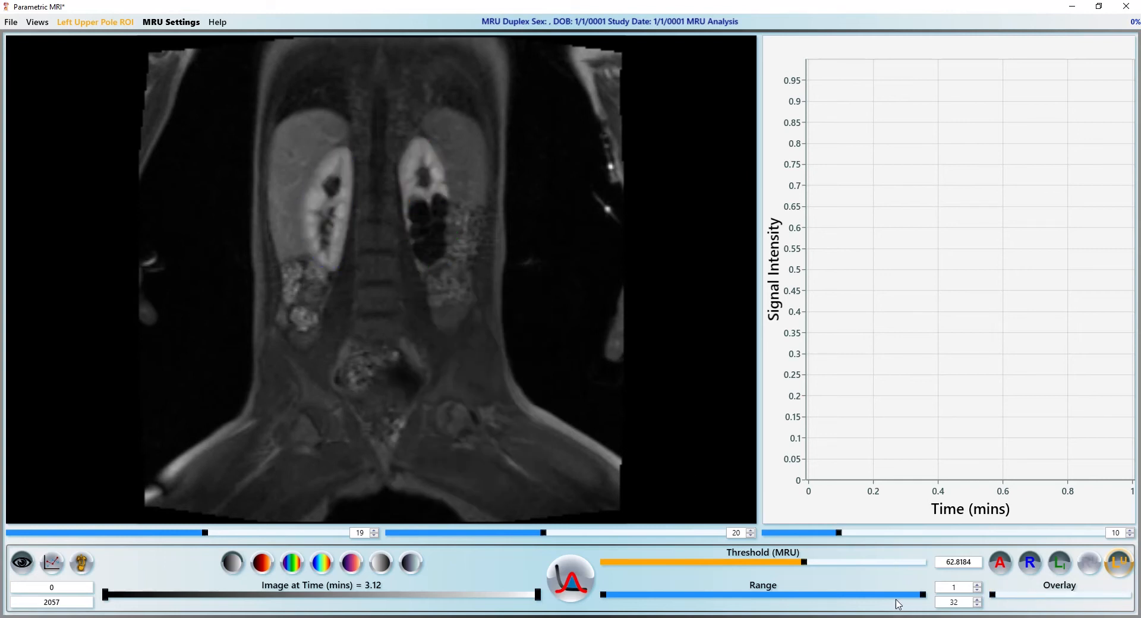
Display the subtraction images as a spatial MIP covering slices 1–32
right_click(368, 244)
click(390, 267)
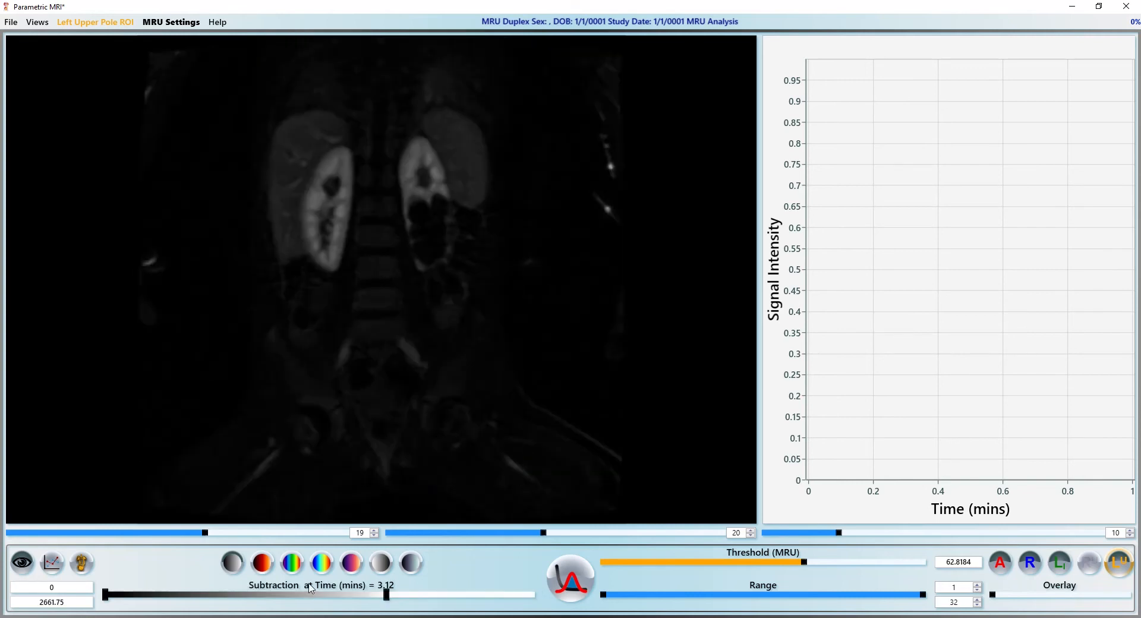
double_click(386, 184)
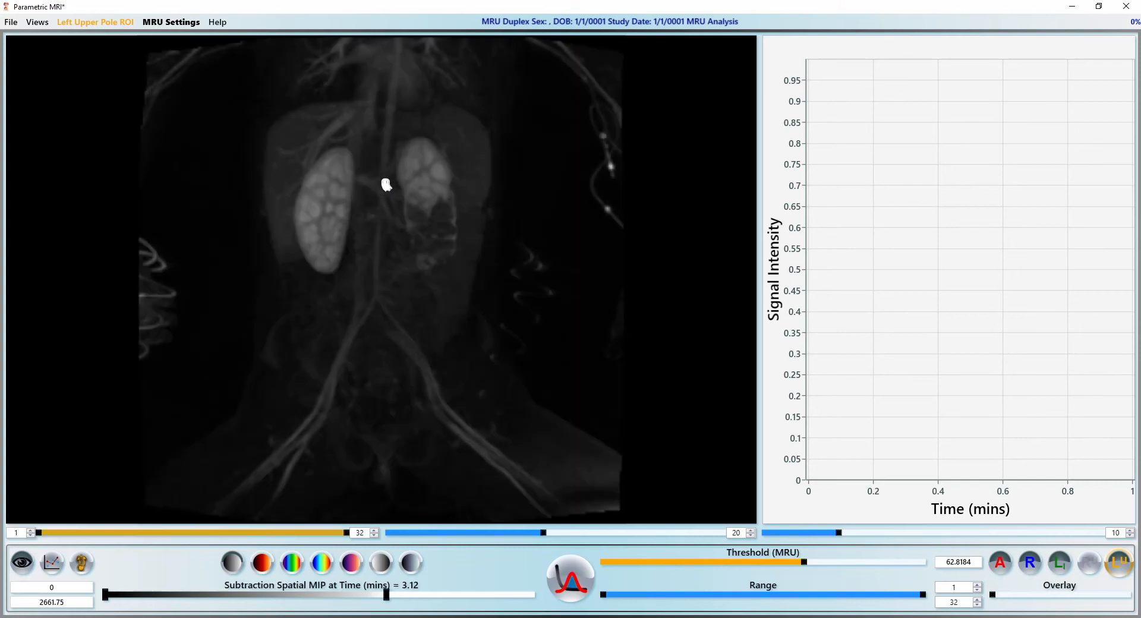
Step through the MIP time points and mark the right kidney's CTT and RTT, ending on time point 24 (3.77 min)
scroll(380, 198, down, 7)
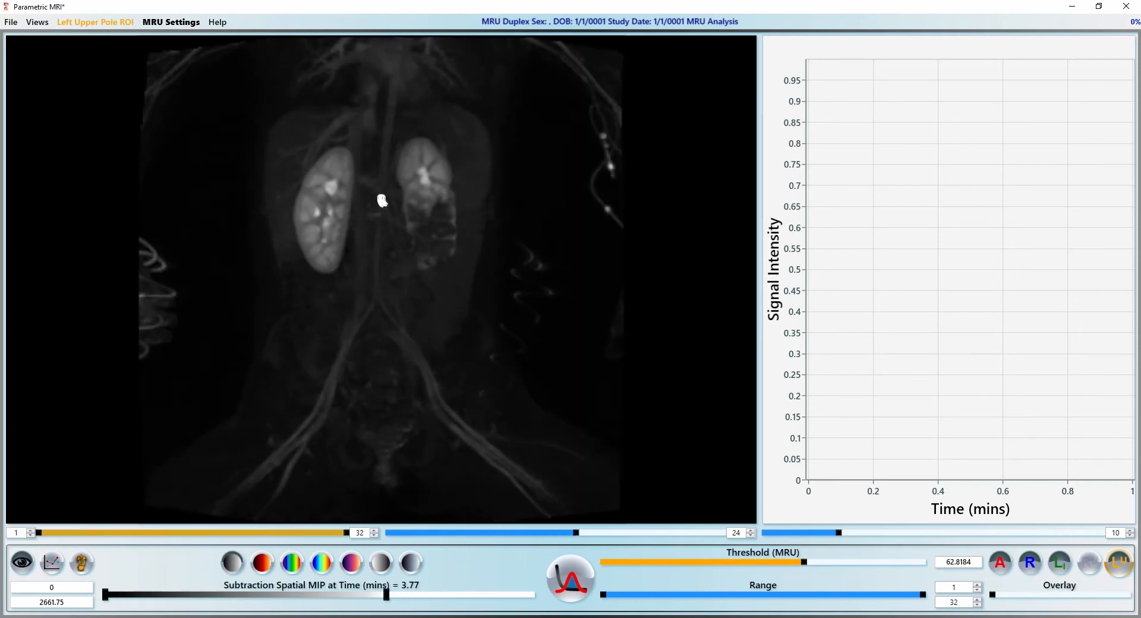
scroll(390, 205, up, 6)
scroll(392, 209, down, 3)
scroll(393, 210, down, 1)
scroll(393, 210, up, 3)
scroll(392, 209, down, 1)
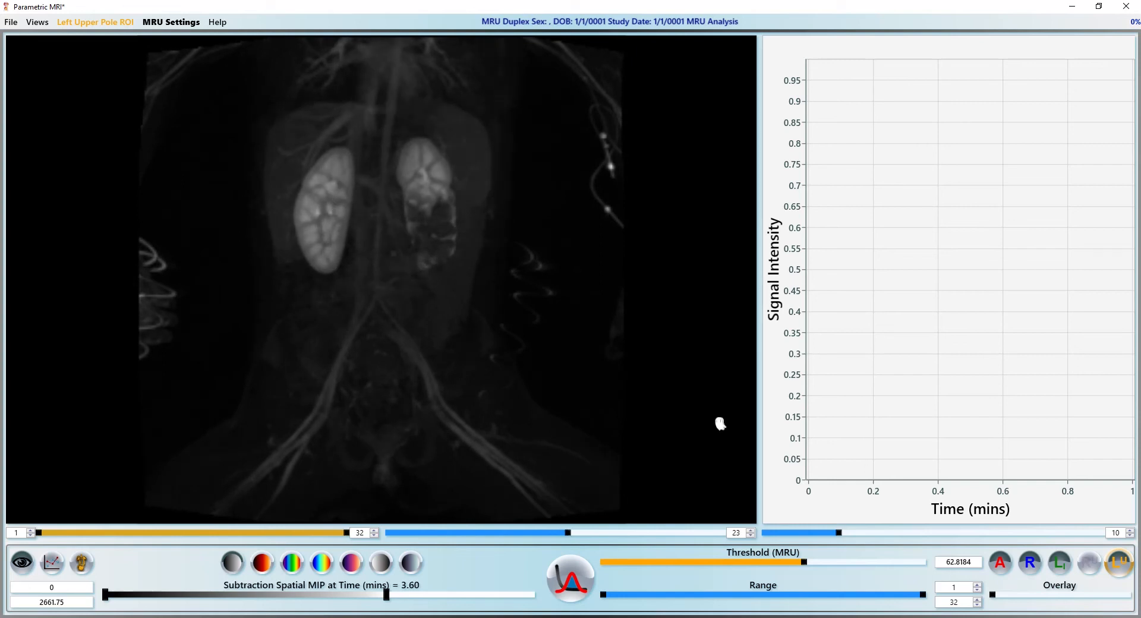
click(1030, 567)
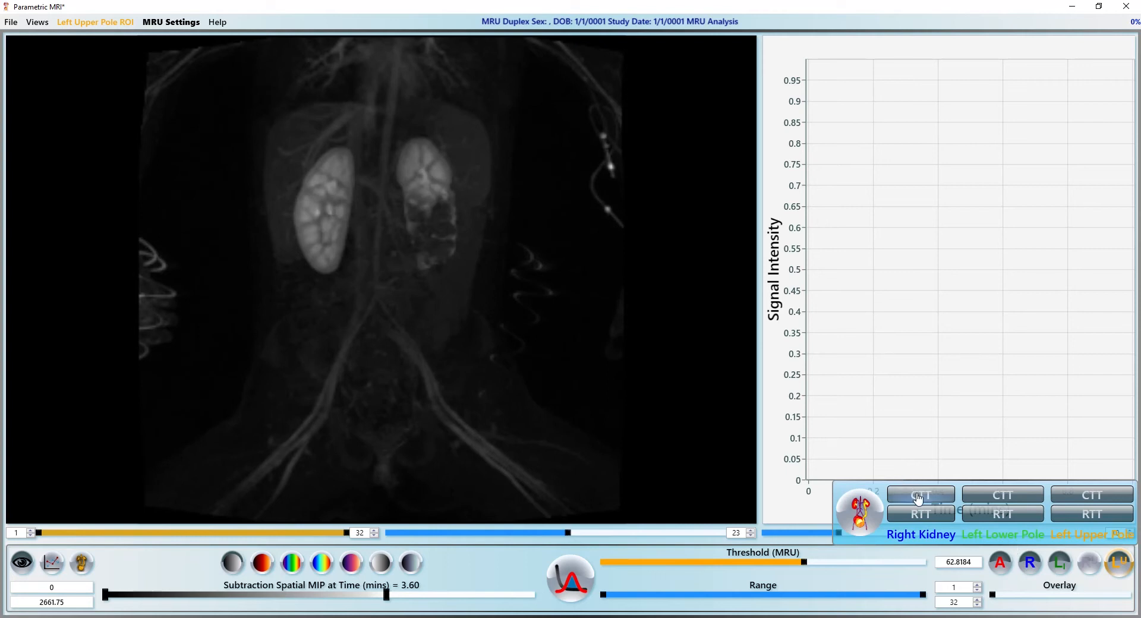
click(889, 490)
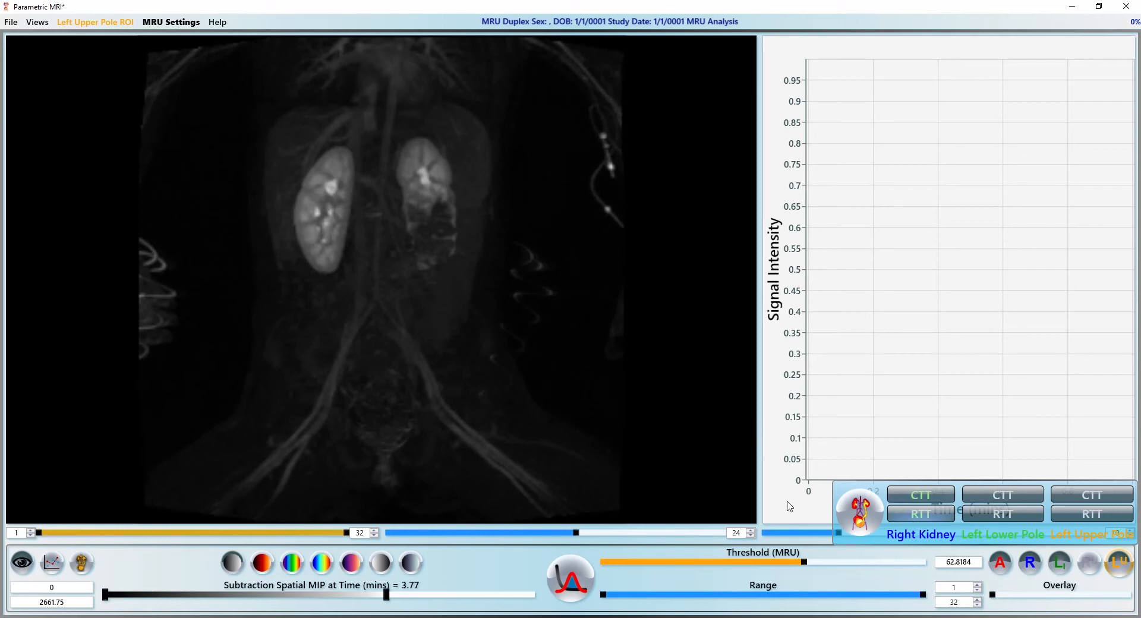
Compare neighbouring MIP time points and mark the left upper pole's CTT at time point 24 (3.77 min)
scroll(397, 292, down, 3)
scroll(399, 294, up, 2)
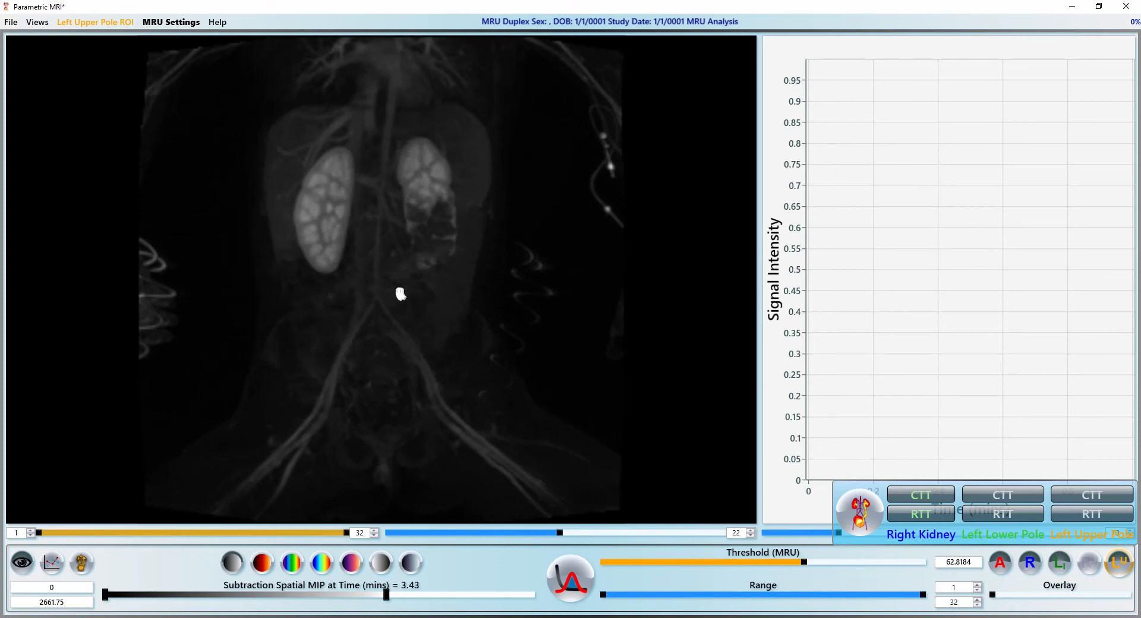
scroll(453, 293, up, 1)
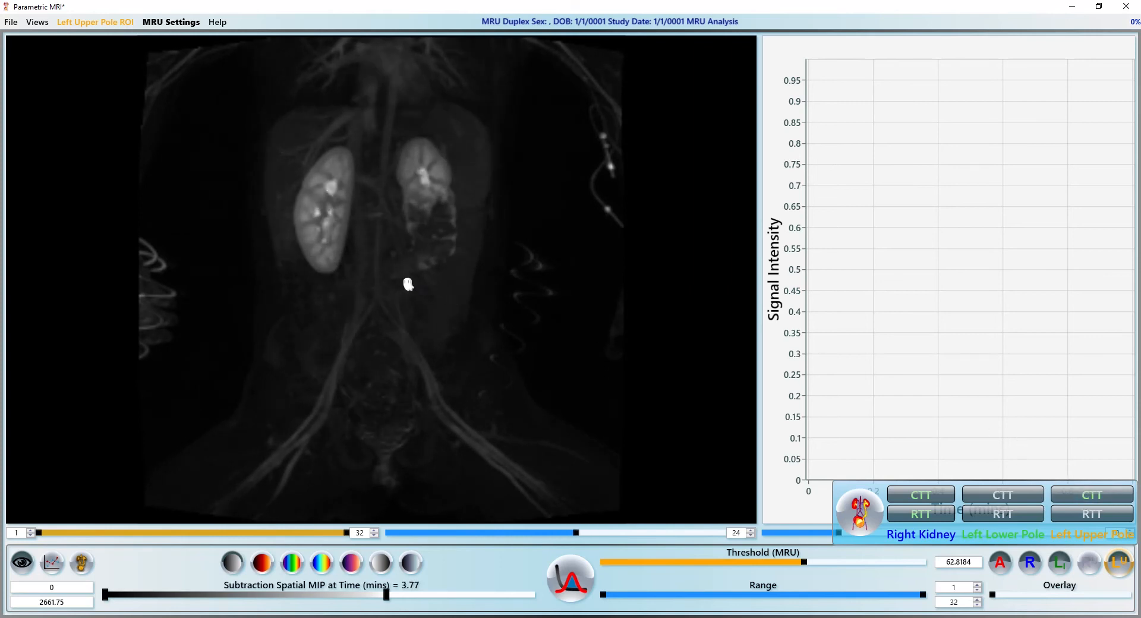
Step through the subtraction MIP between time points 23 (3.60 min) and 42 (7.92 min) to examine contrast filling in the left lower pole
scroll(424, 294, down, 1)
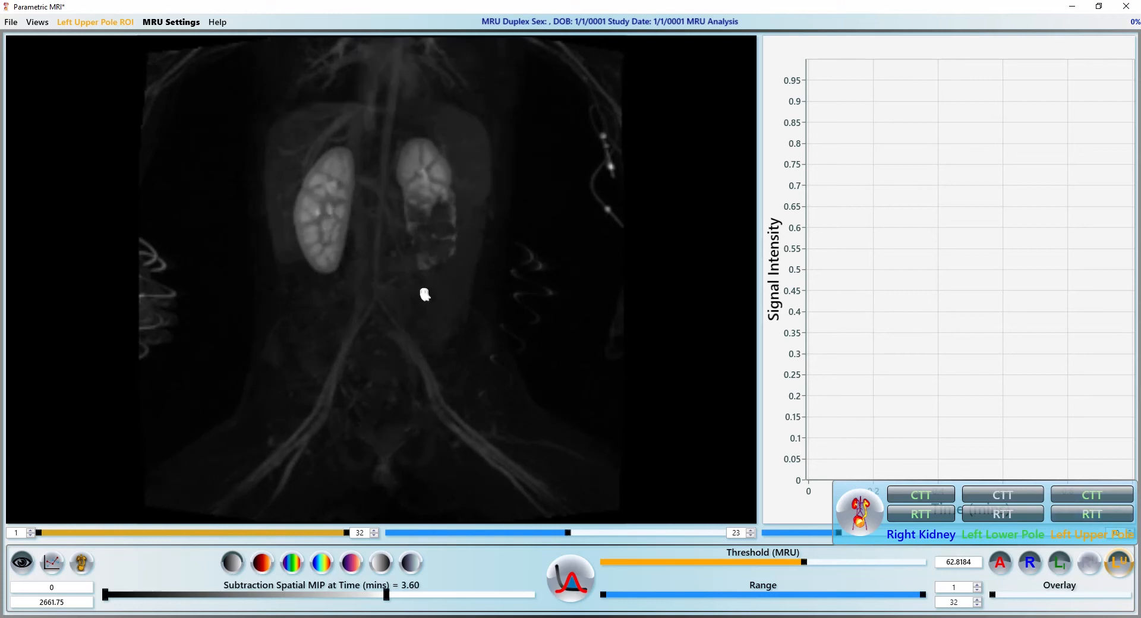
scroll(431, 294, up, 11)
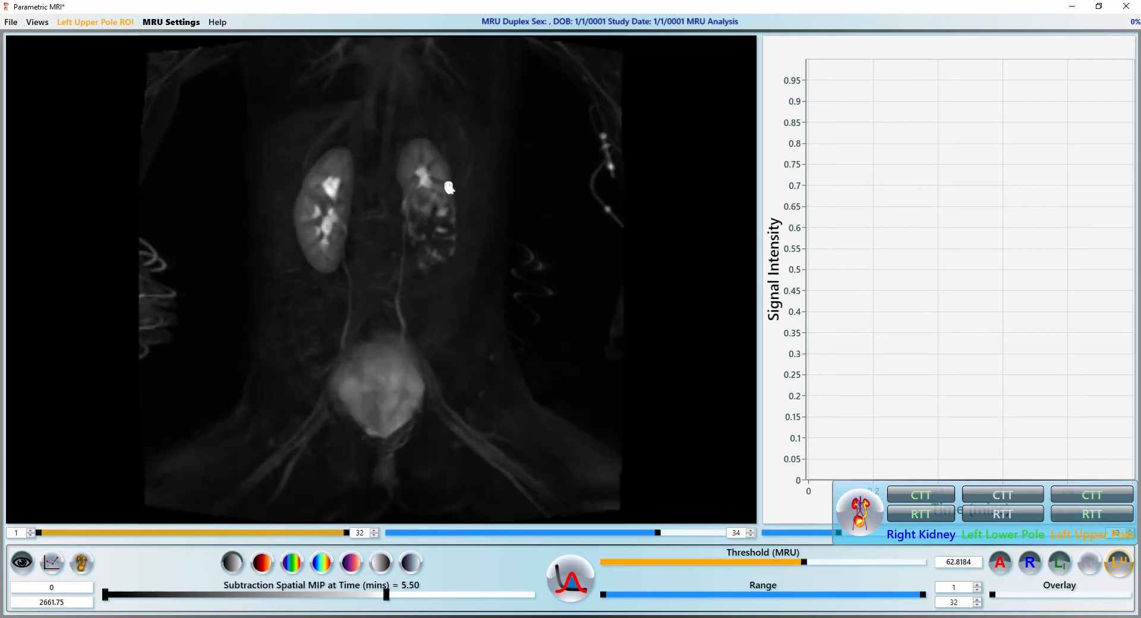
scroll(448, 272, up, 8)
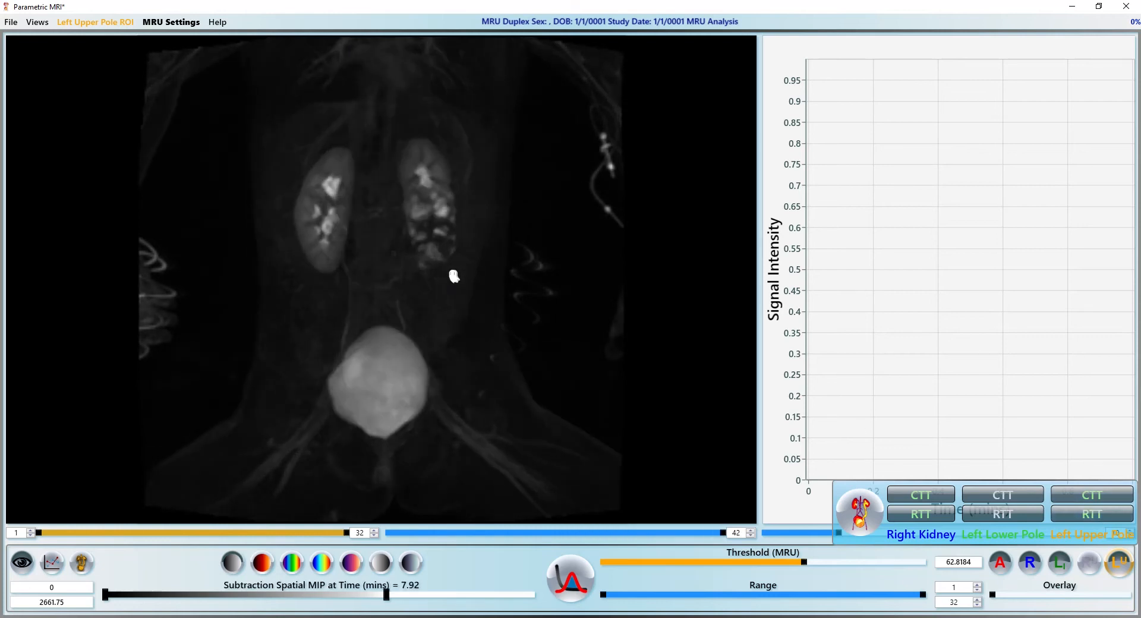
scroll(454, 274, down, 16)
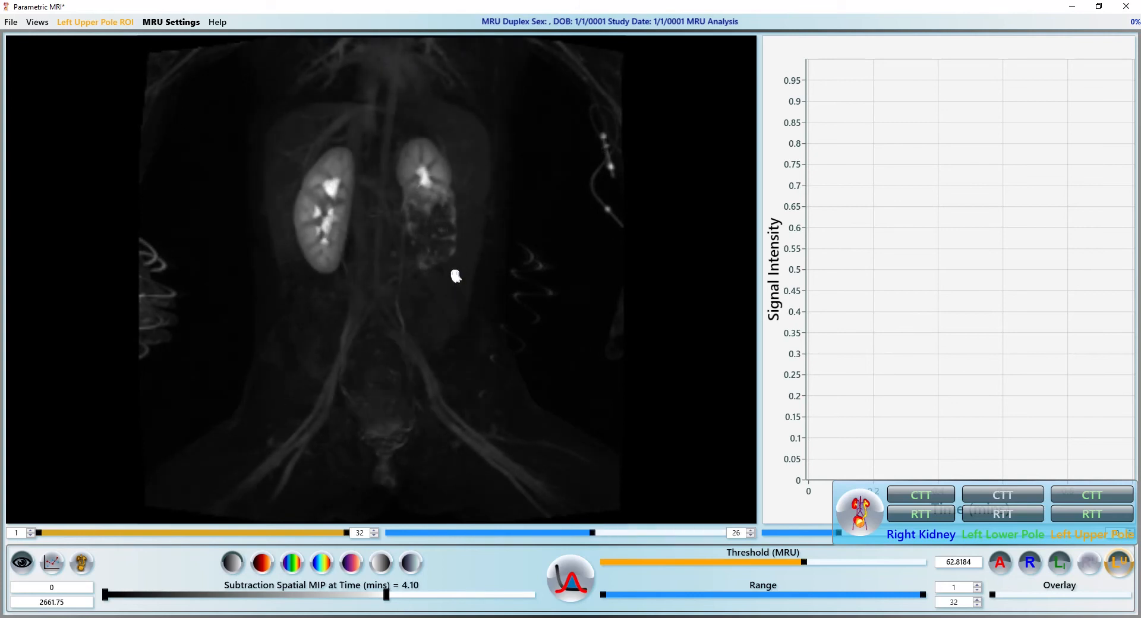
scroll(455, 276, up, 1)
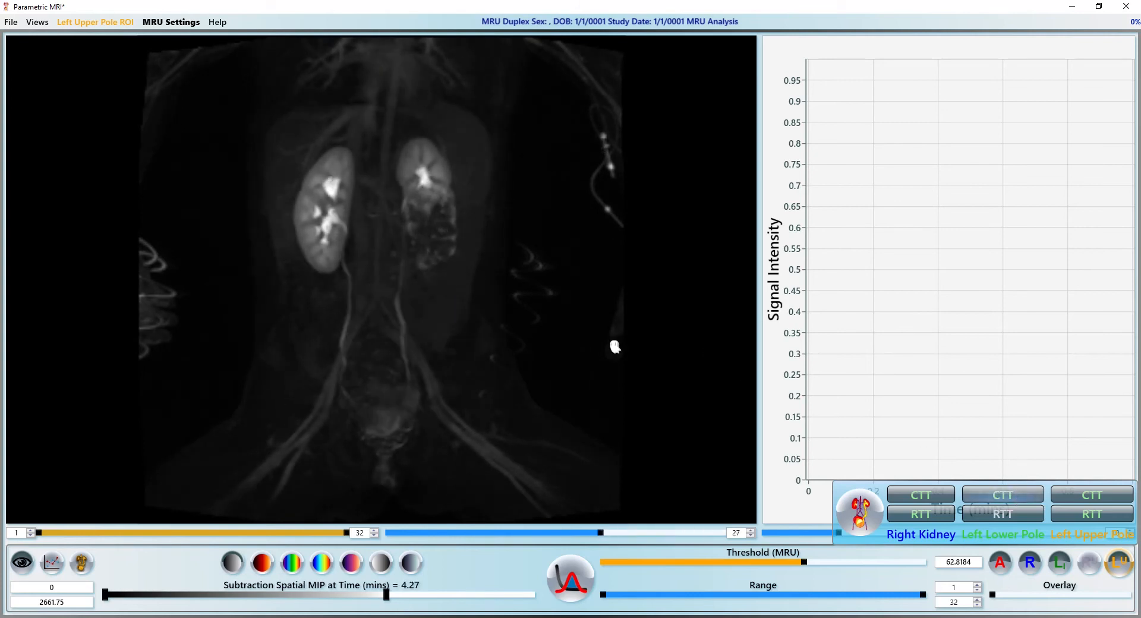
scroll(384, 302, up, 15)
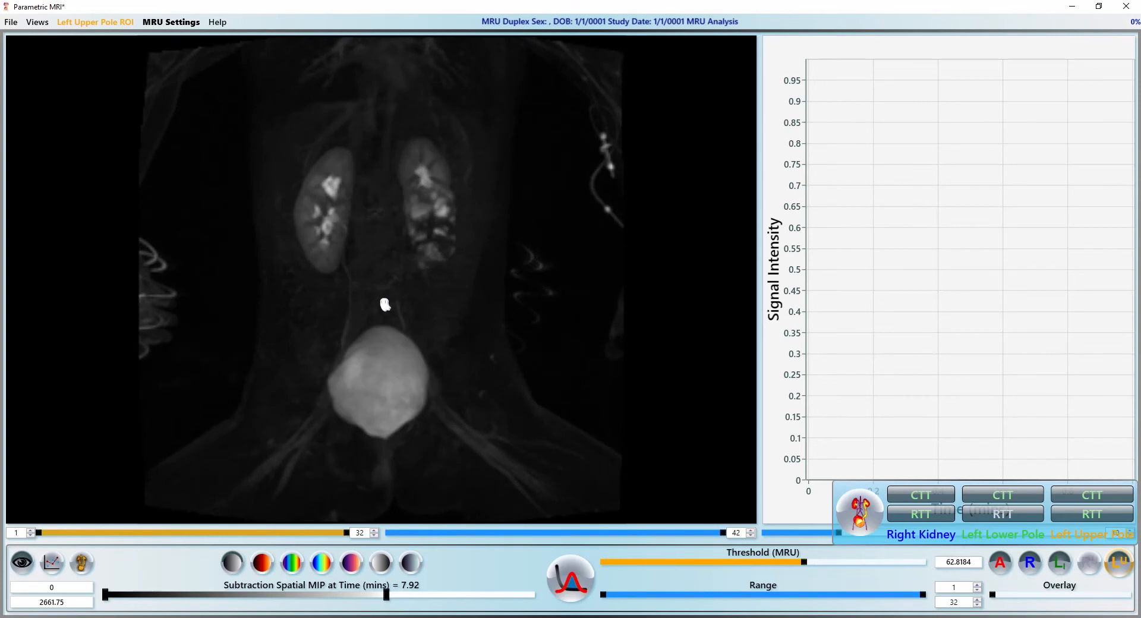
scroll(393, 299, down, 9)
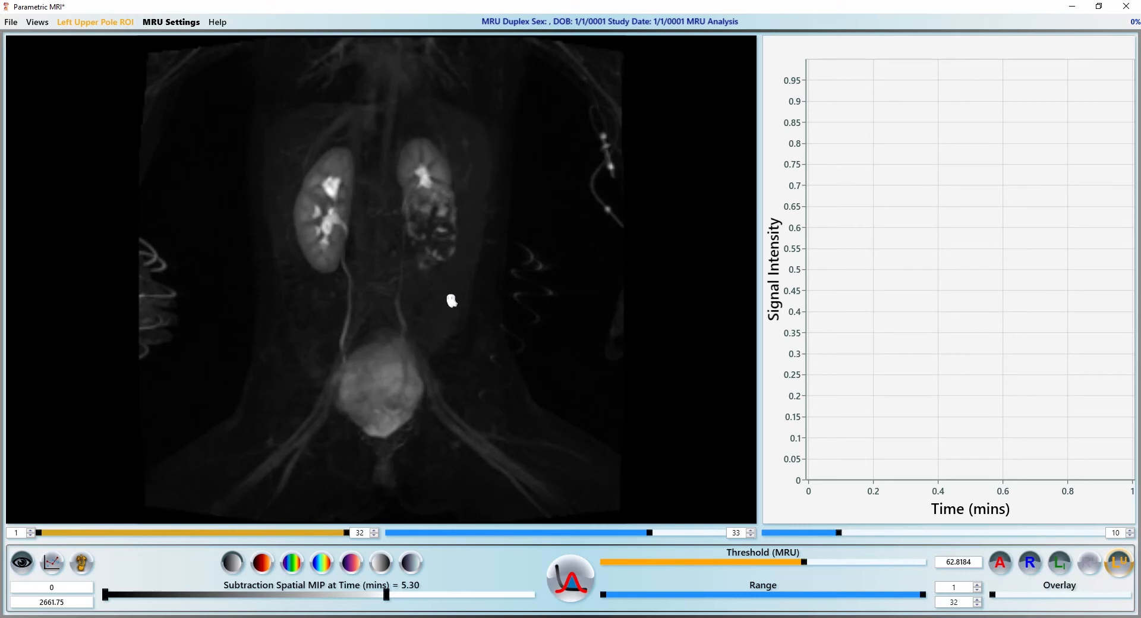
Show the MRU analysis results table and save the MRU results
click(572, 579)
click(573, 580)
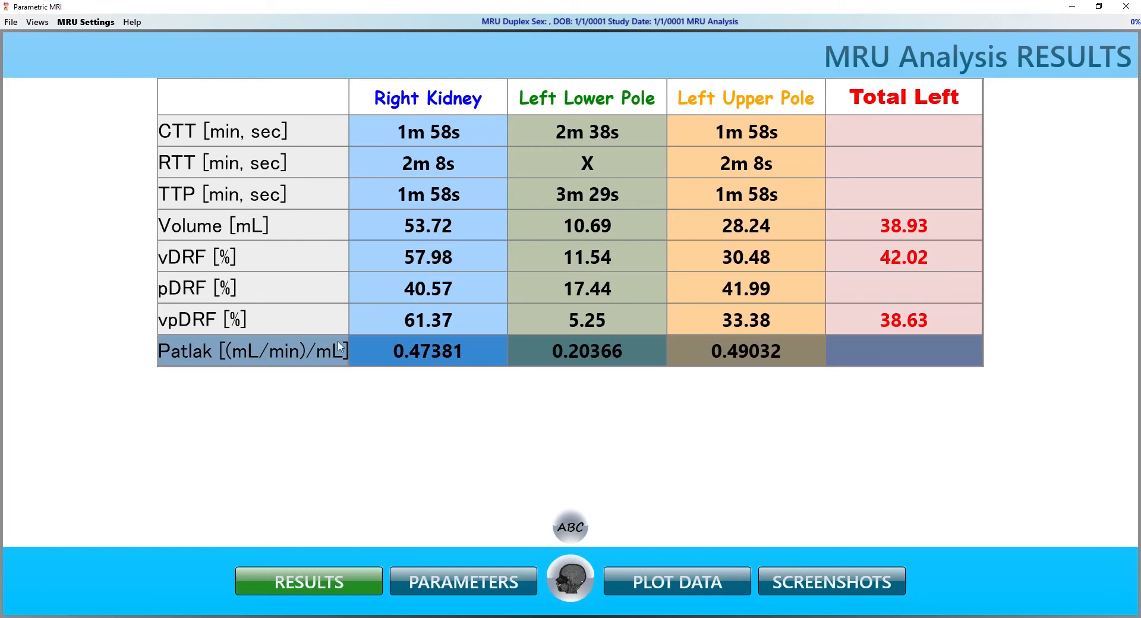
click(11, 22)
mouse_move(35, 55)
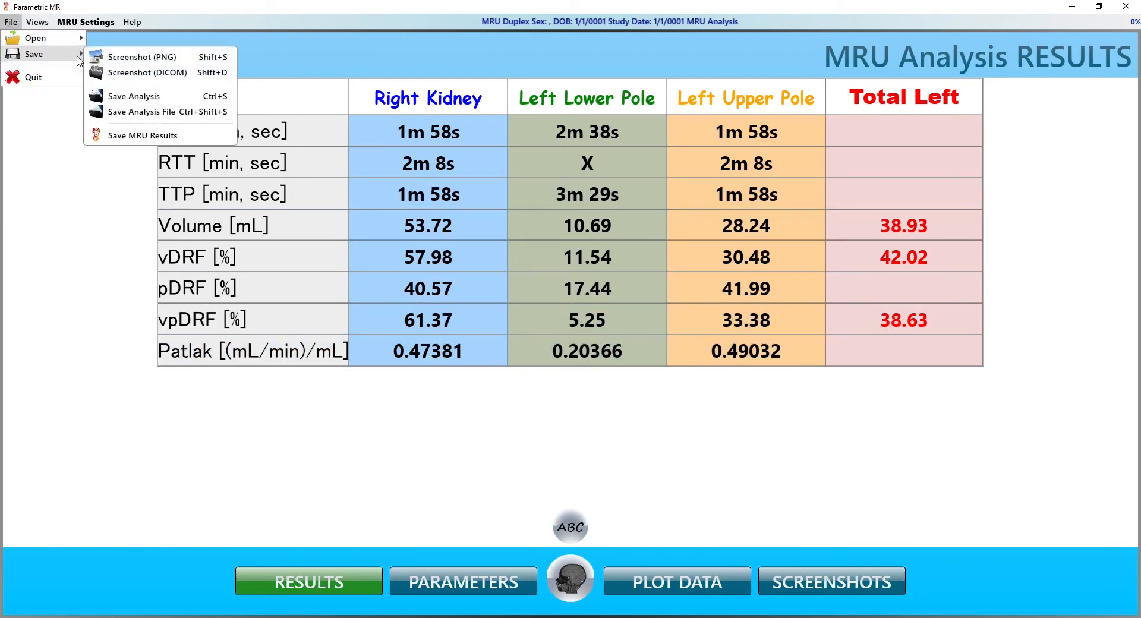
click(144, 135)
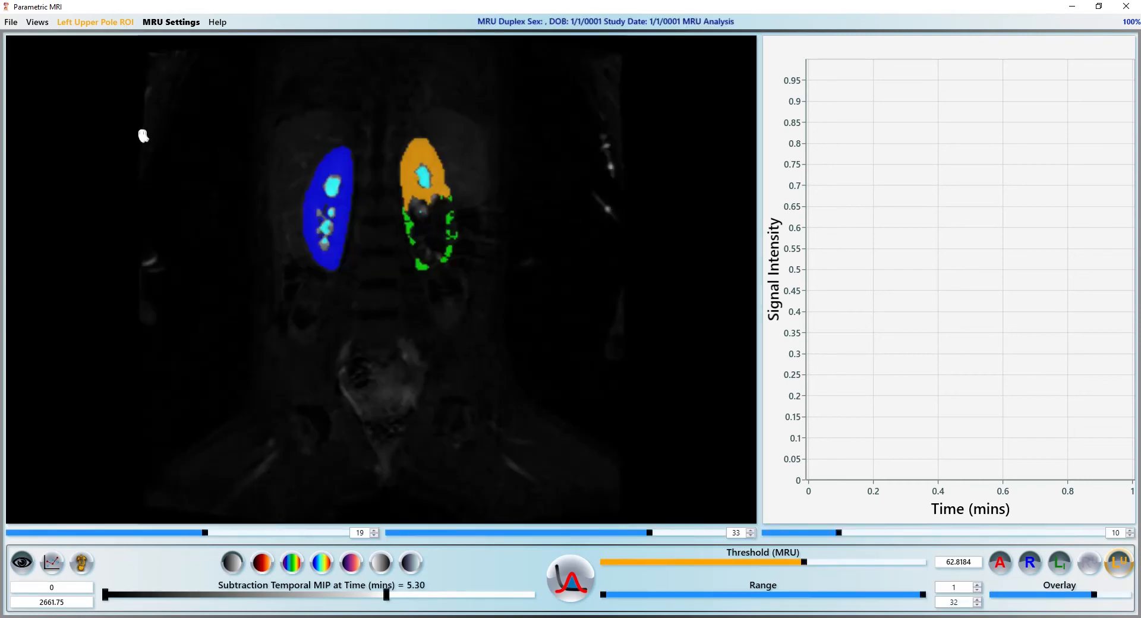
Open the local studies list and review all four images of the saved MRU Analysis Results series 1200
click(42, 25)
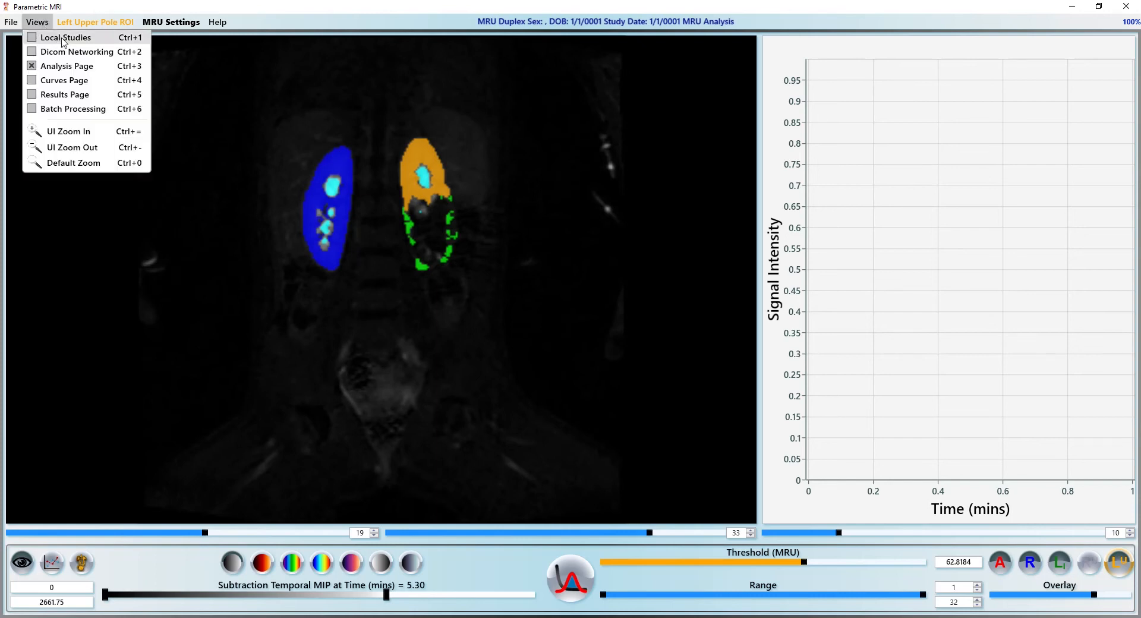
click(63, 37)
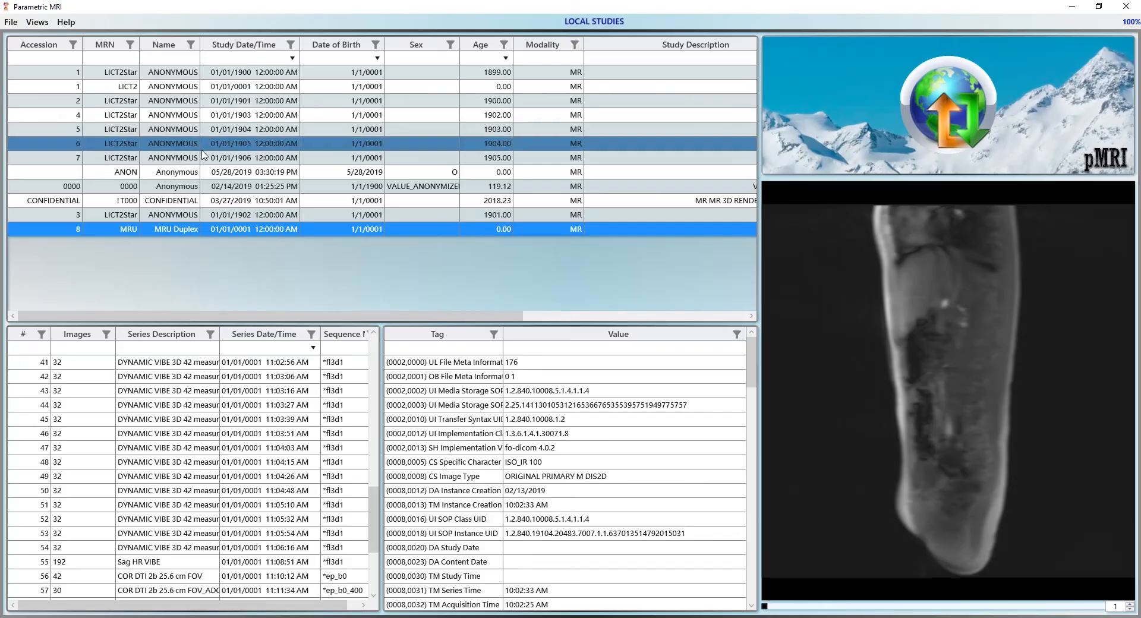
scroll(378, 490, down, 3)
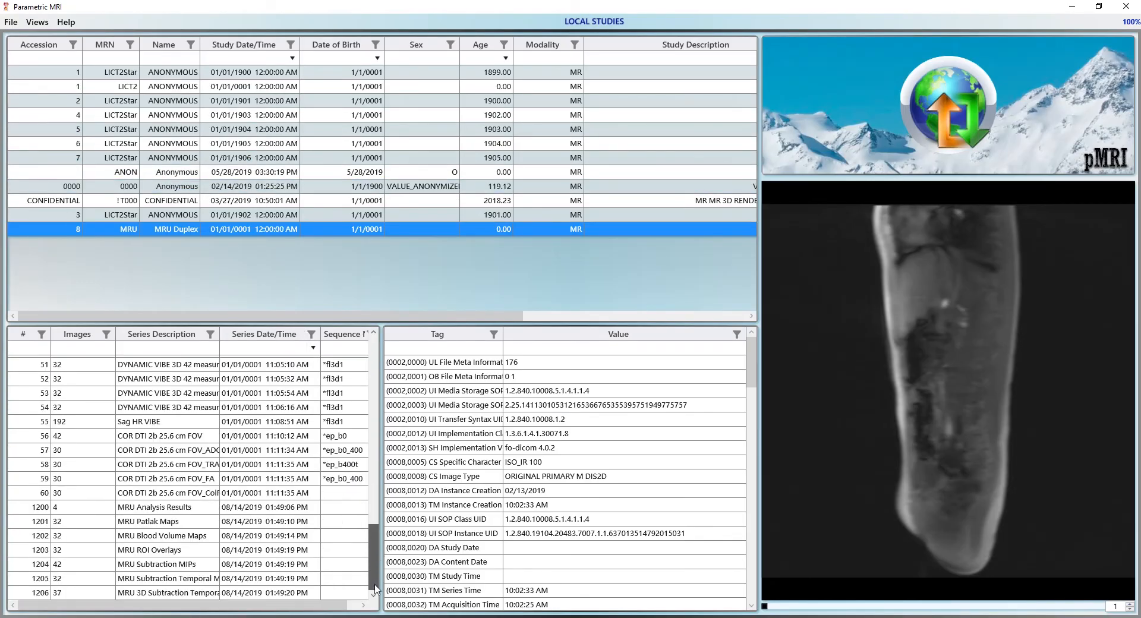
click(257, 508)
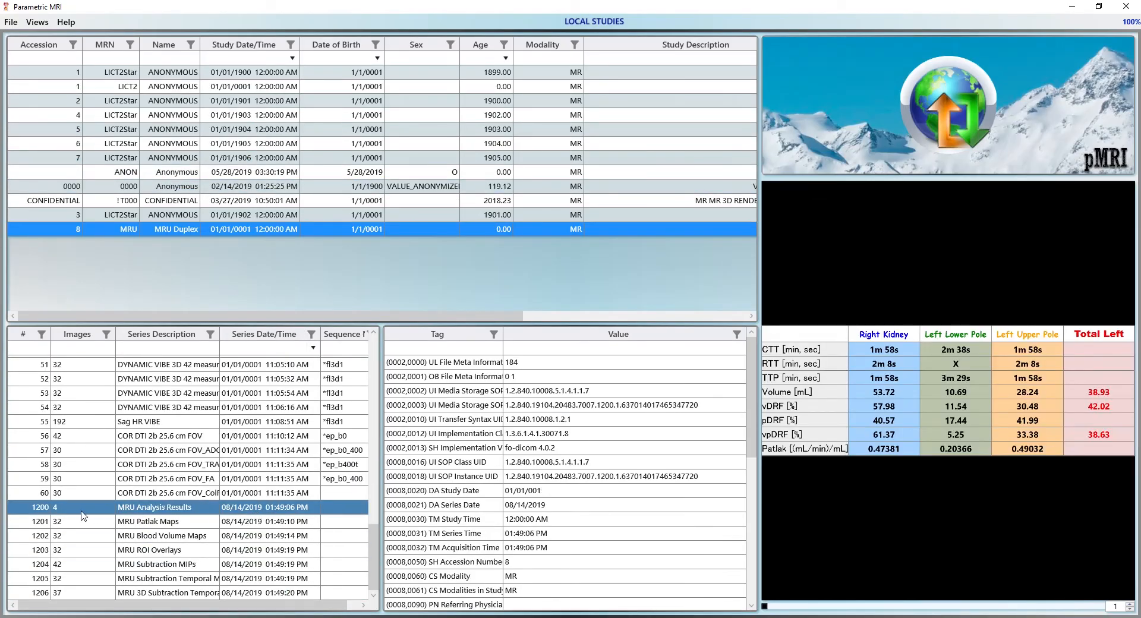
click(37, 507)
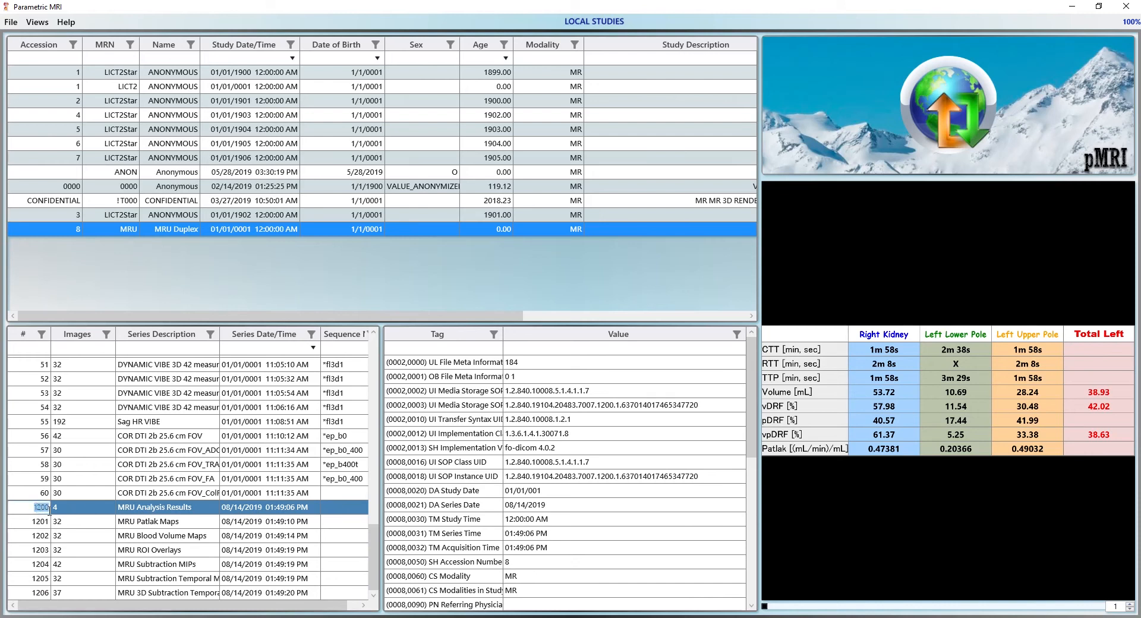
click(146, 509)
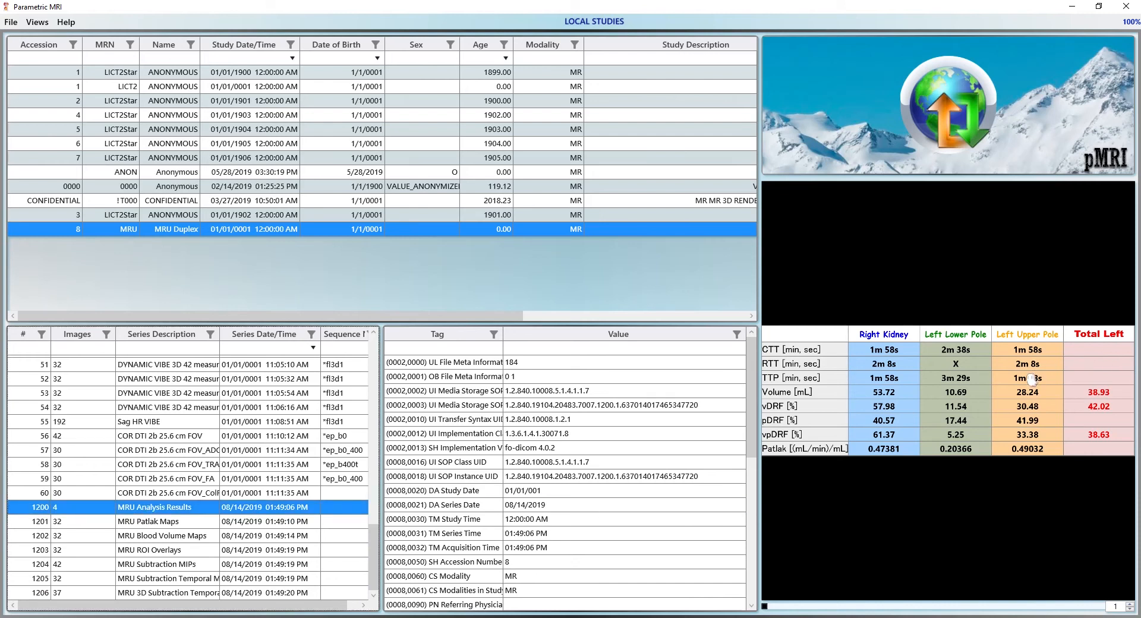
scroll(1031, 382, down, 3)
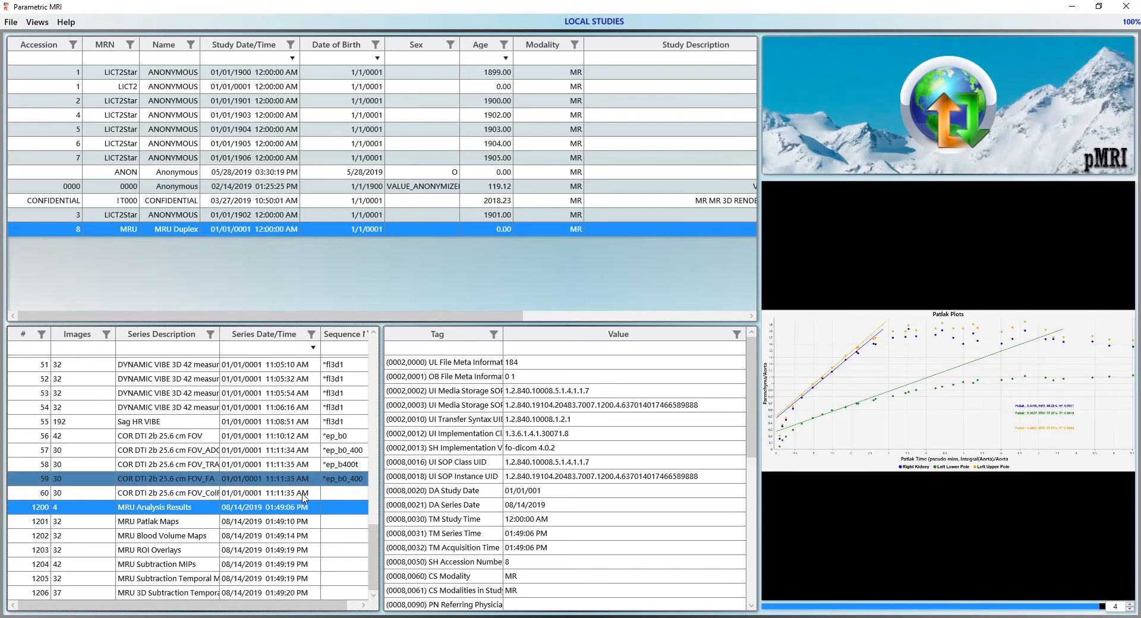
Scroll through the slices of the saved MRU Patlak Maps and MRU Blood Volume Maps series
click(295, 523)
scroll(869, 383, down, 18)
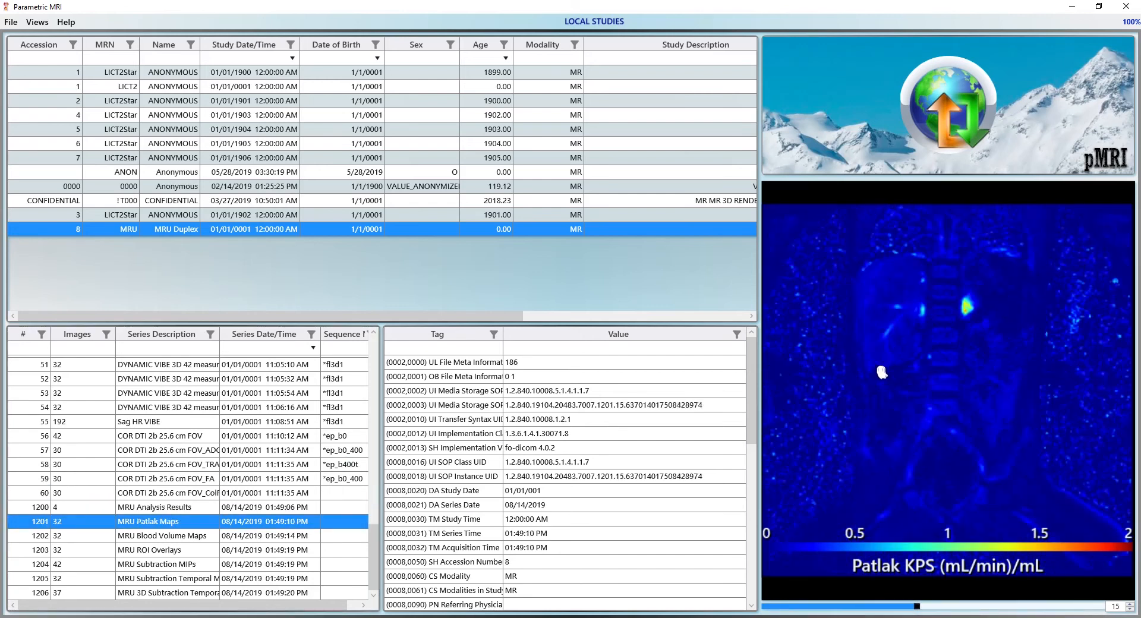
click(194, 536)
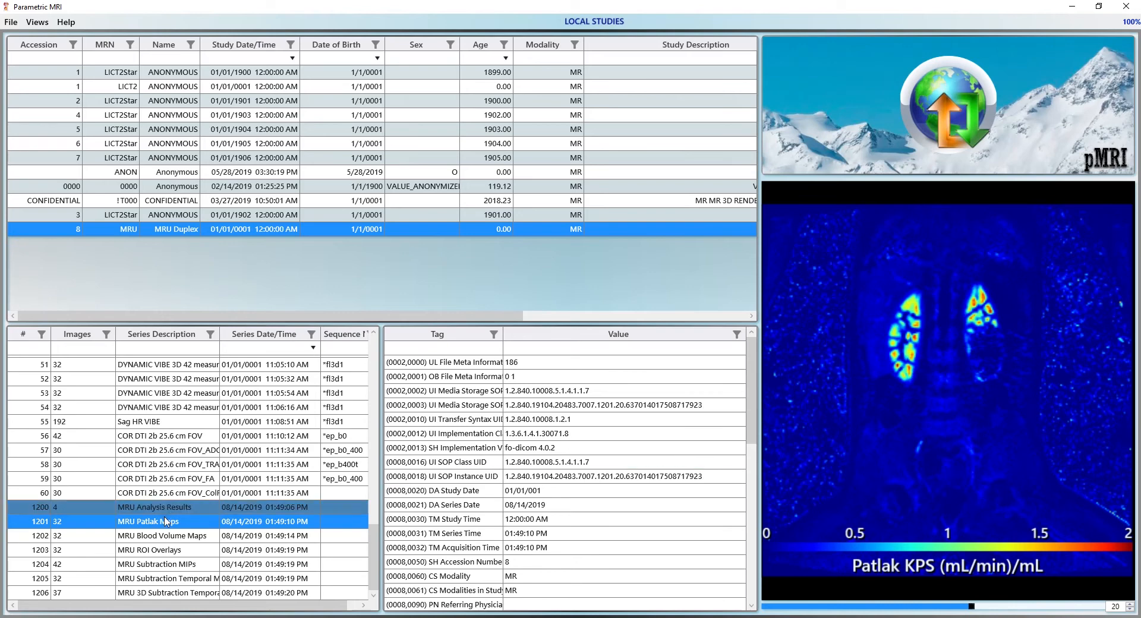
scroll(995, 387, down, 6)
scroll(995, 387, down, 12)
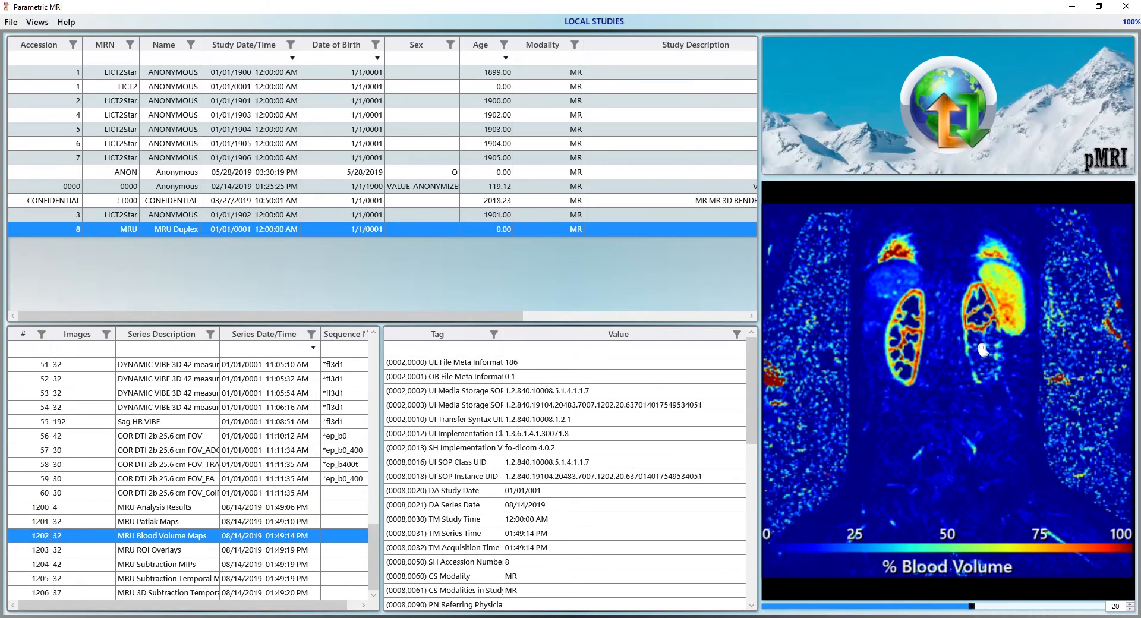
scroll(984, 350, up, 10)
scroll(984, 352, down, 4)
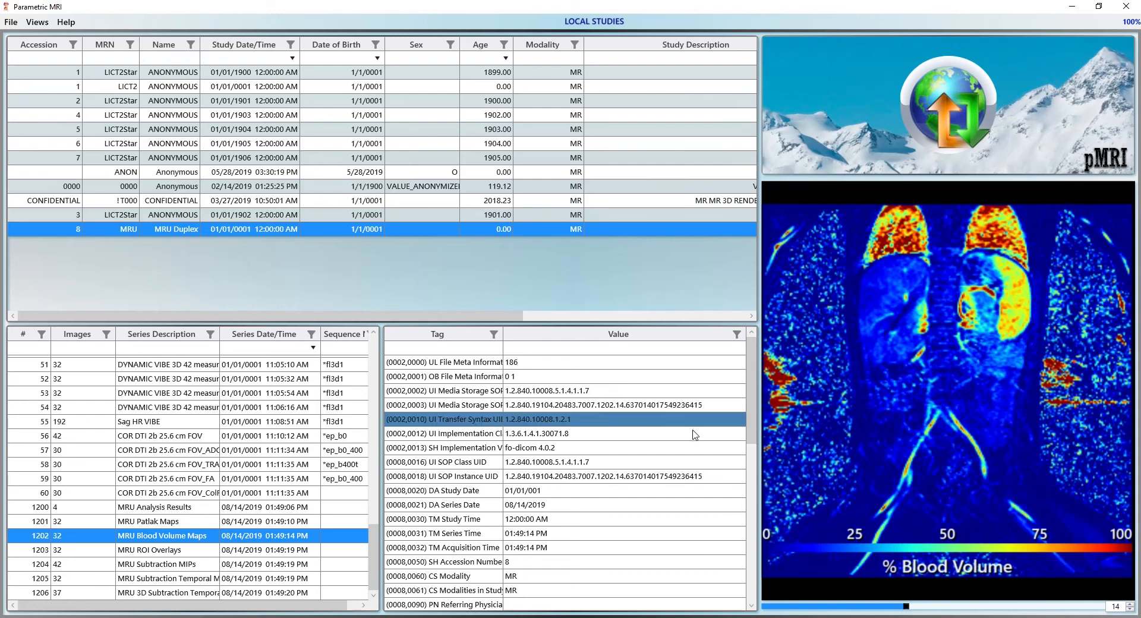
Scroll through the images of the saved MRU ROI Overlays and MRU Subtraction MIPs series
click(293, 552)
scroll(883, 373, down, 20)
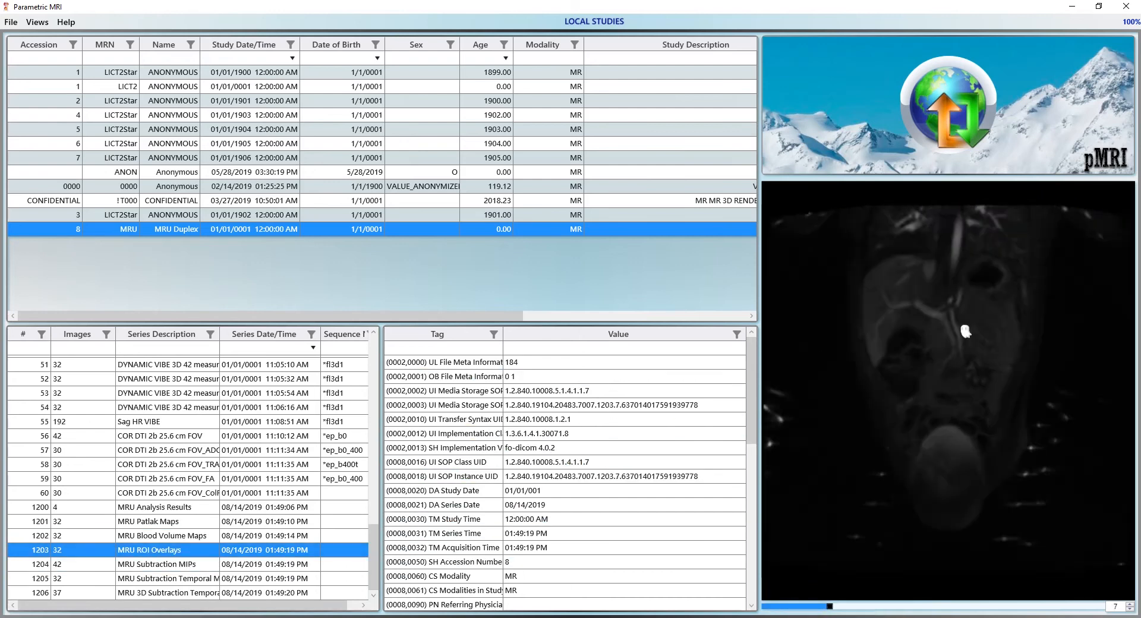
click(187, 565)
scroll(908, 376, down, 7)
scroll(908, 377, down, 20)
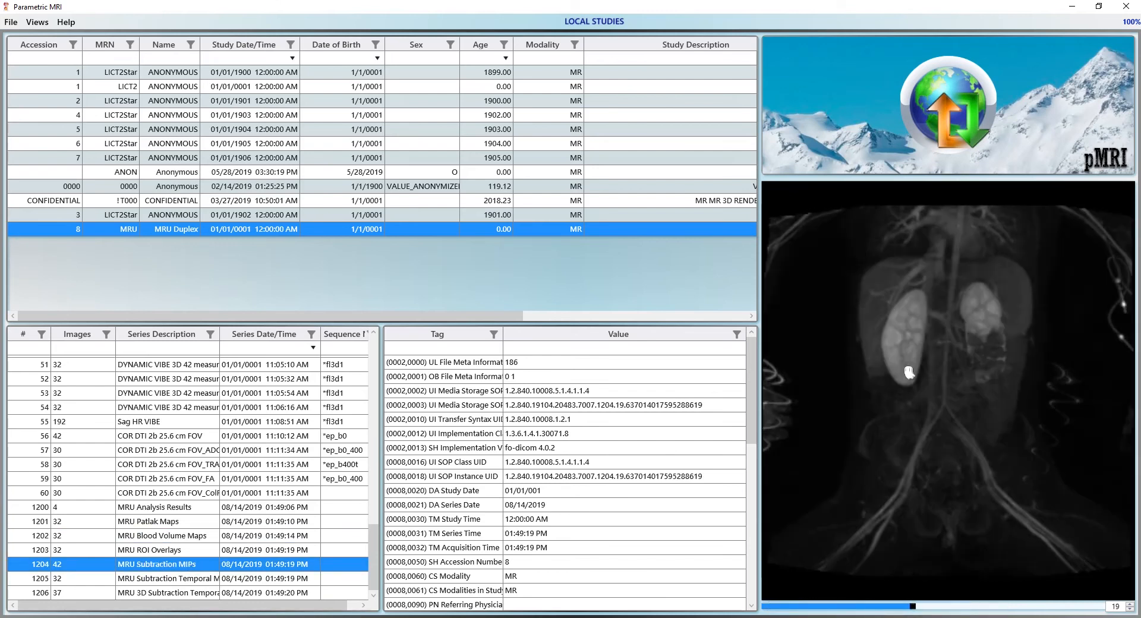
Review the saved MRU subtraction temporal MIP series 1205 and the rotating 3D subtraction temporal series 1206
click(232, 578)
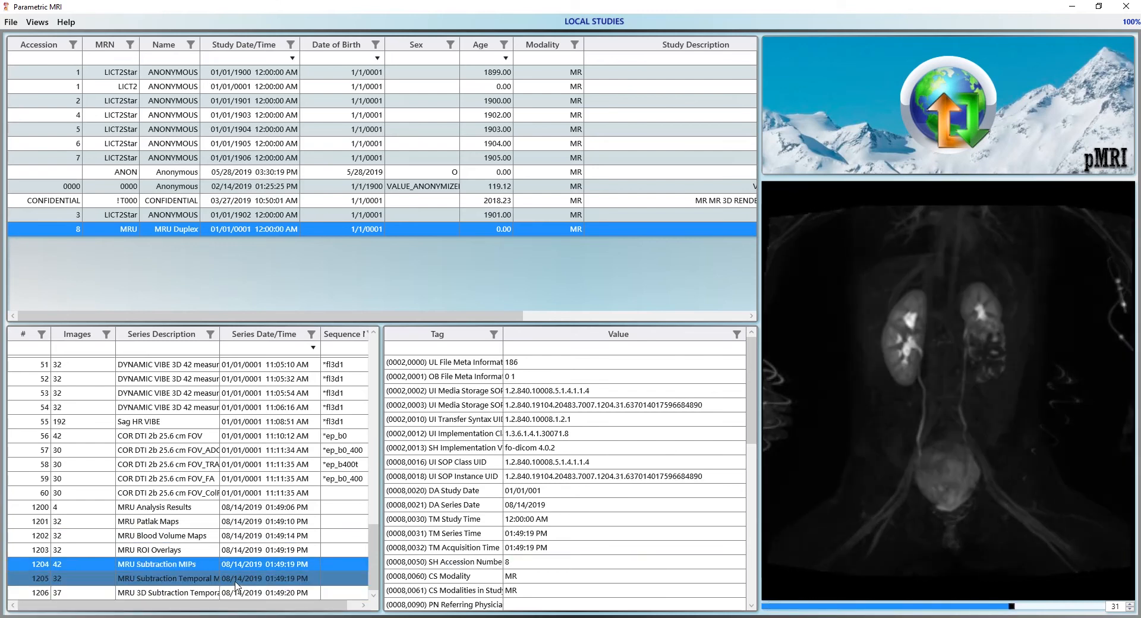
scroll(945, 406, down, 14)
scroll(946, 406, up, 2)
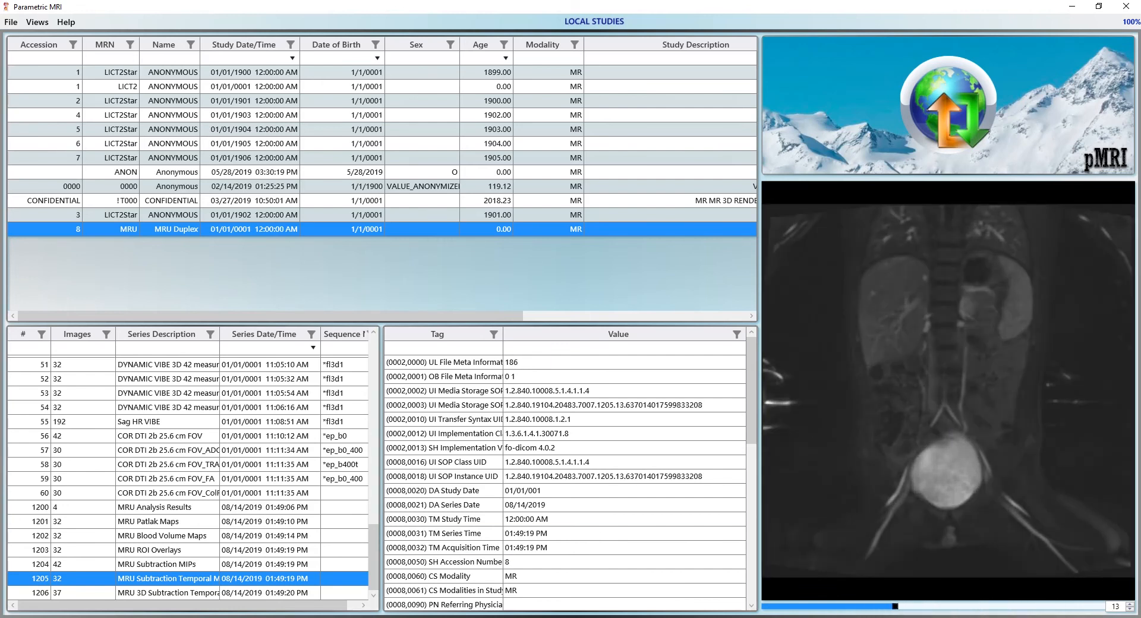
click(130, 594)
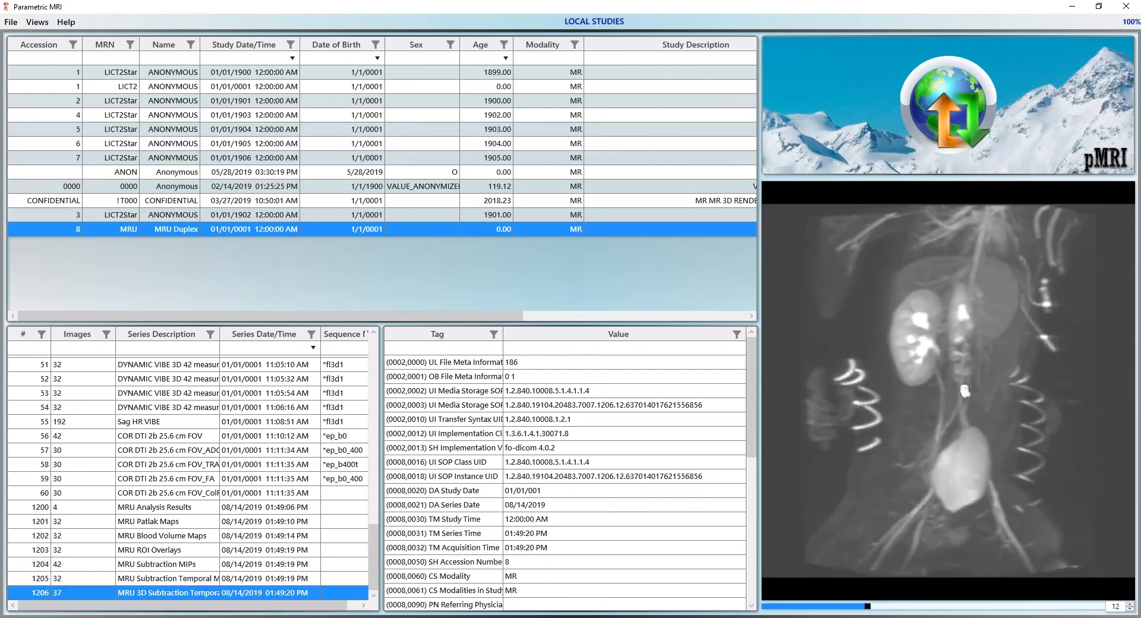
Select the saved MRU series 1200 through 1206 and examine their export options without exporting them
click(72, 508)
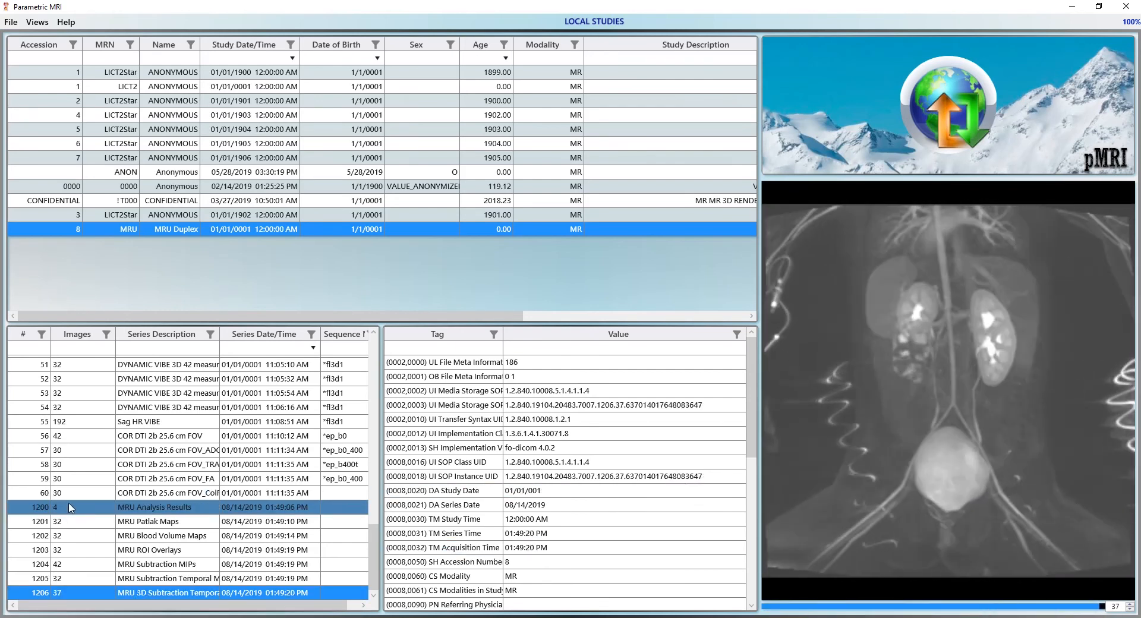
shift+click(95, 592)
right_click(130, 554)
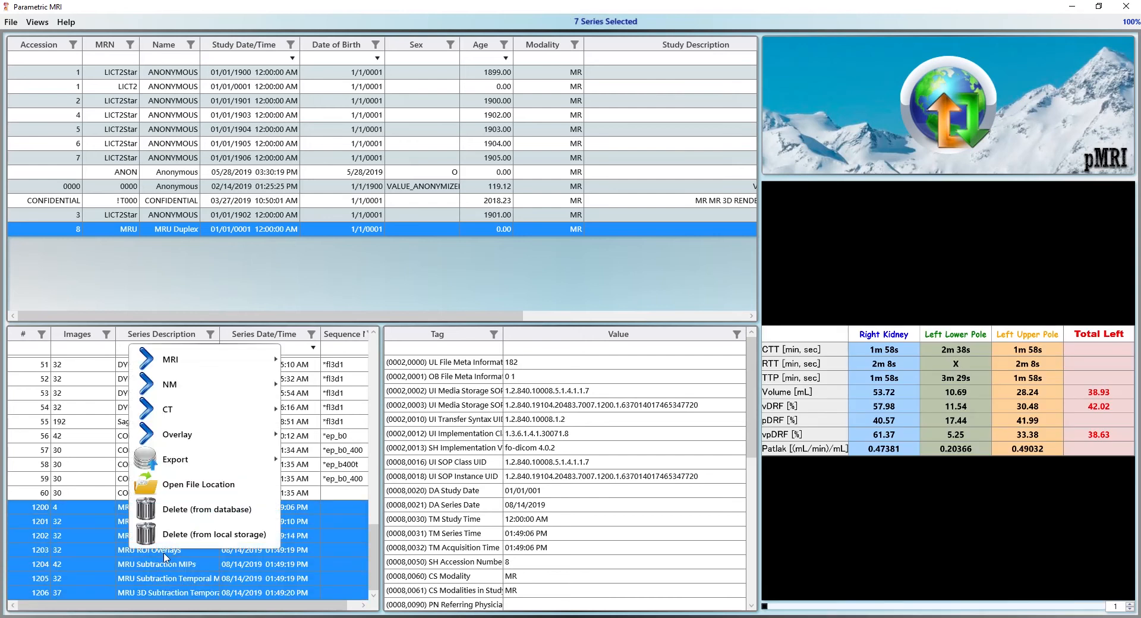
mouse_move(223, 467)
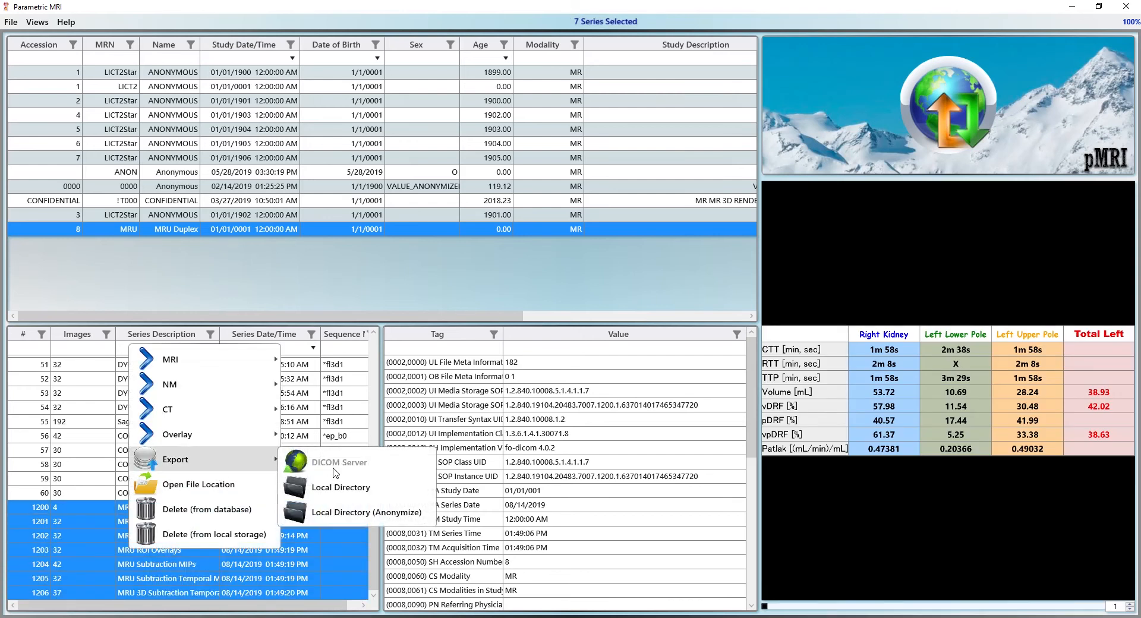
click(92, 537)
click(421, 505)
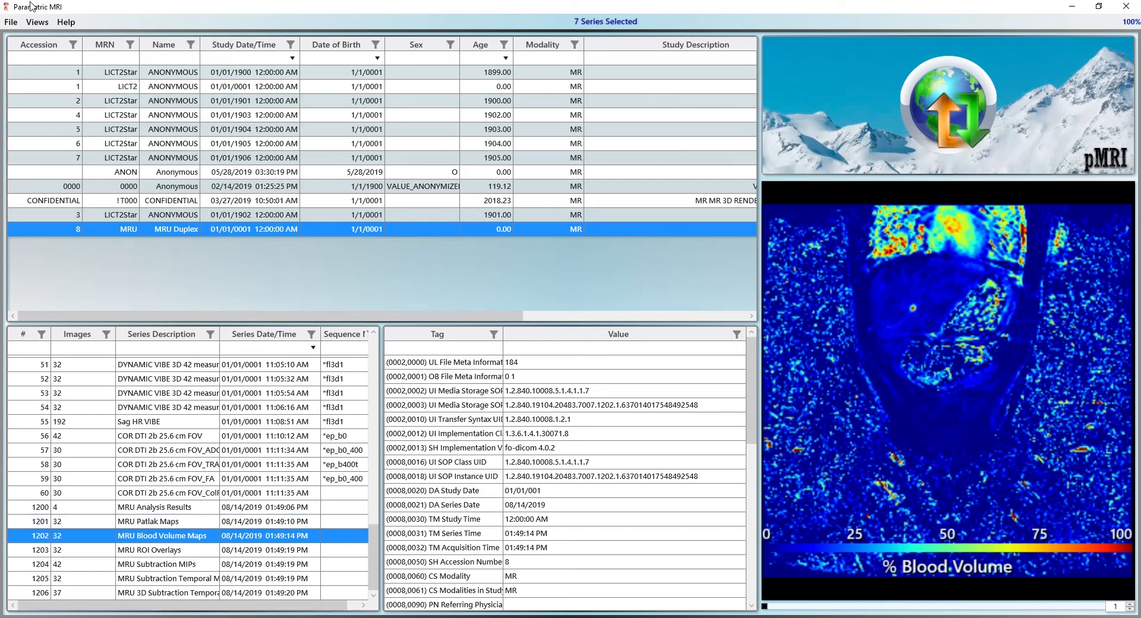
Show the ROI signal intensity histogram for the MRU analysis and step back through the time points to 12 (1.80 min)
click(37, 24)
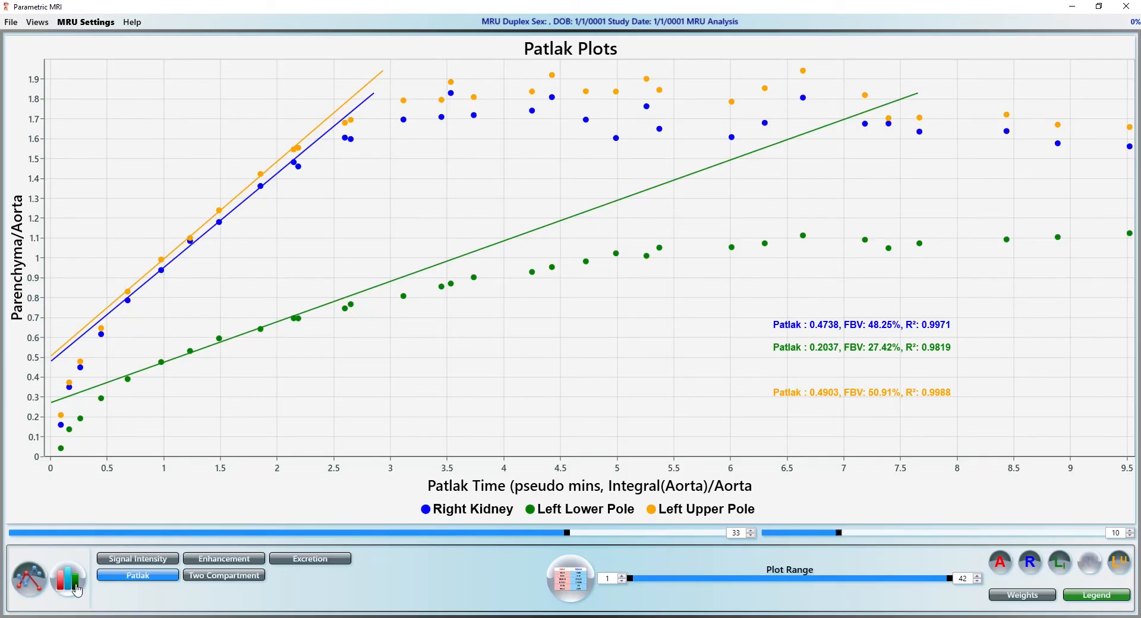
click(74, 586)
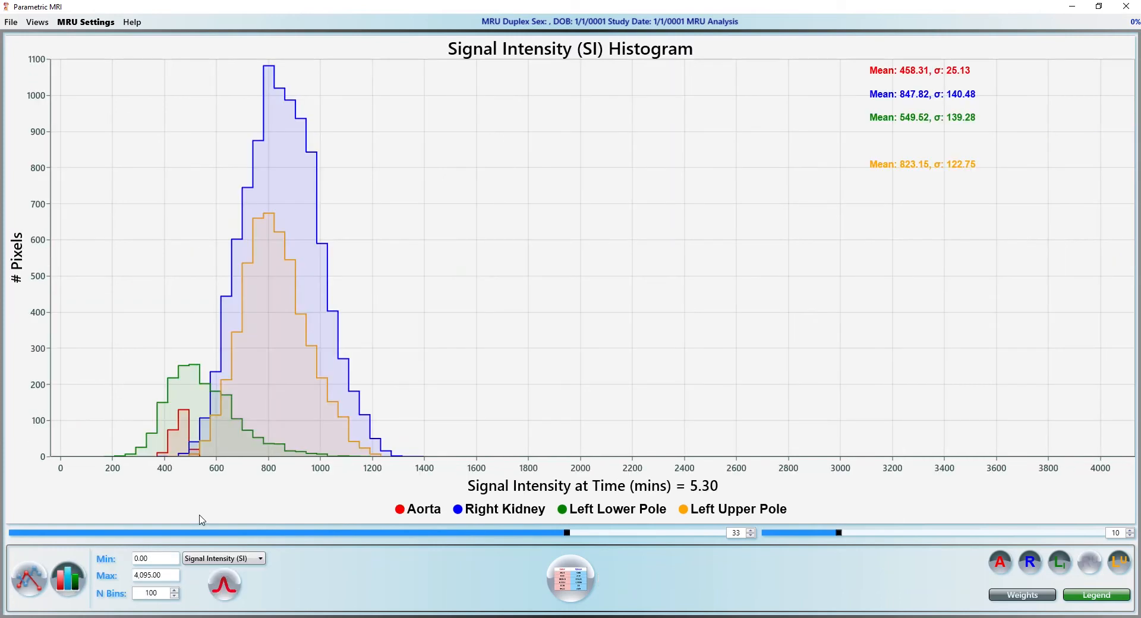
scroll(288, 395, up, 2)
scroll(303, 403, down, 6)
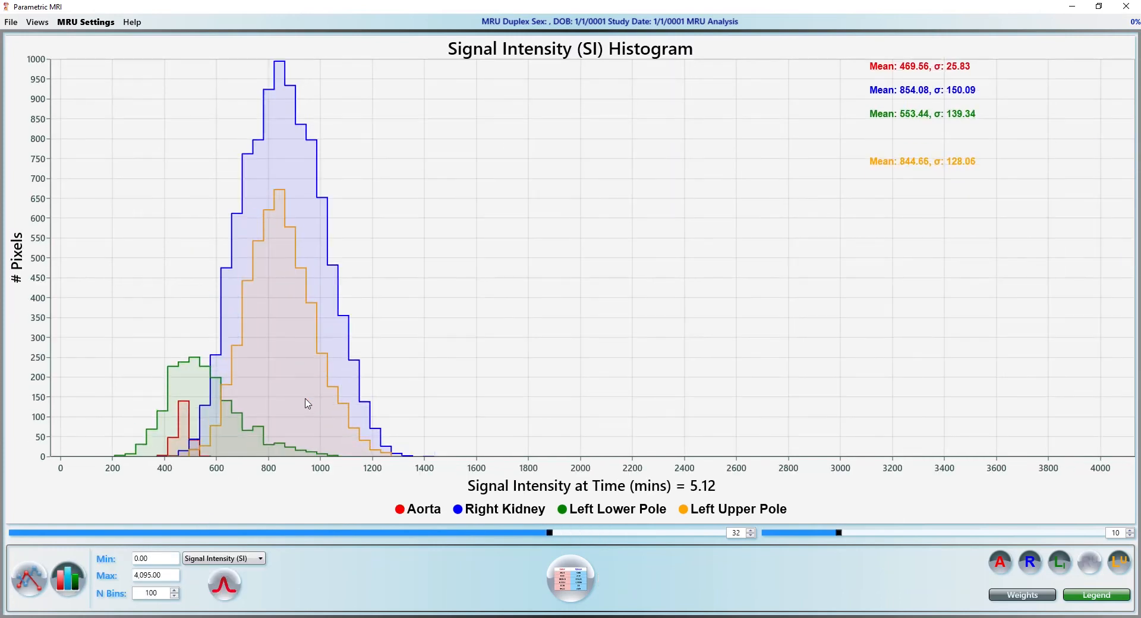
scroll(308, 403, down, 10)
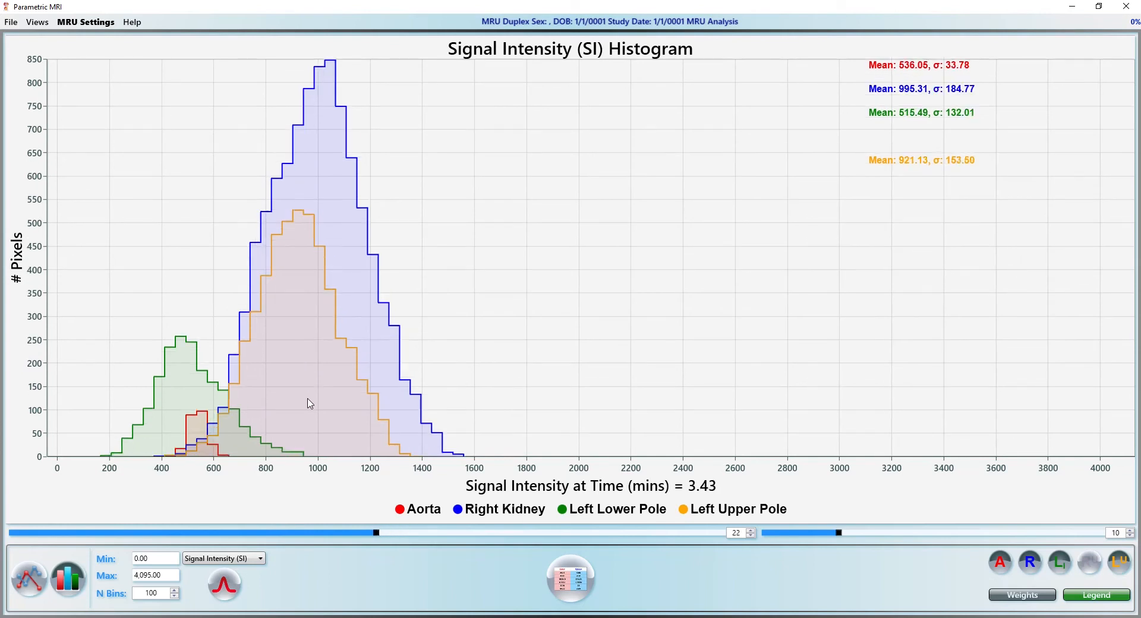
scroll(309, 403, down, 9)
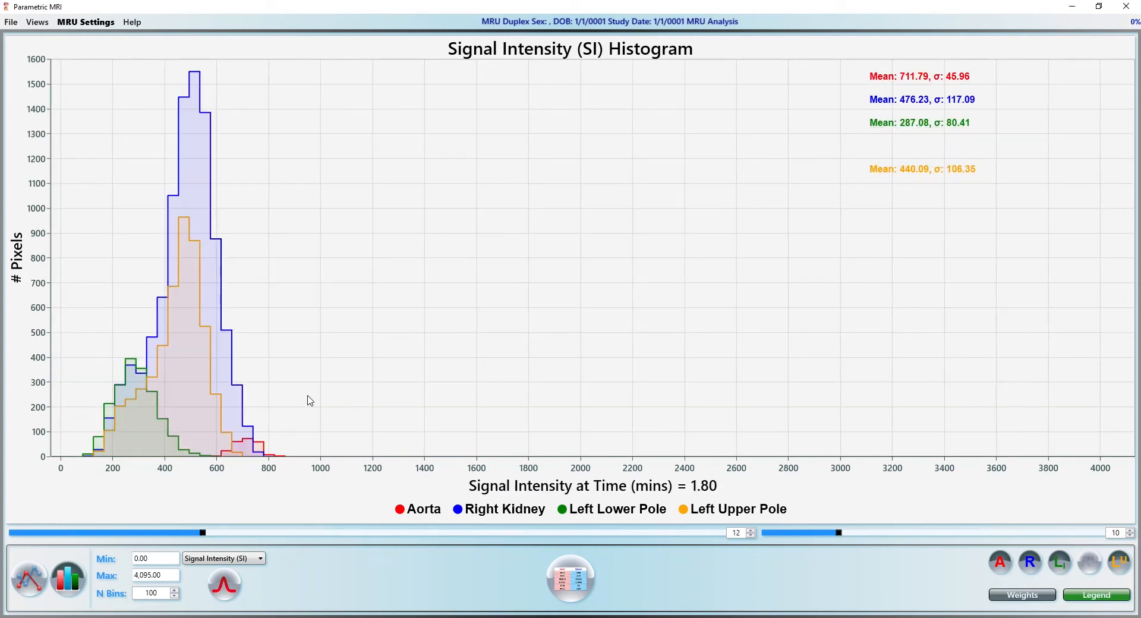
Step forward and back through the signal intensity histogram's time points, and display the Enhancement histogram instead
scroll(308, 393, up, 7)
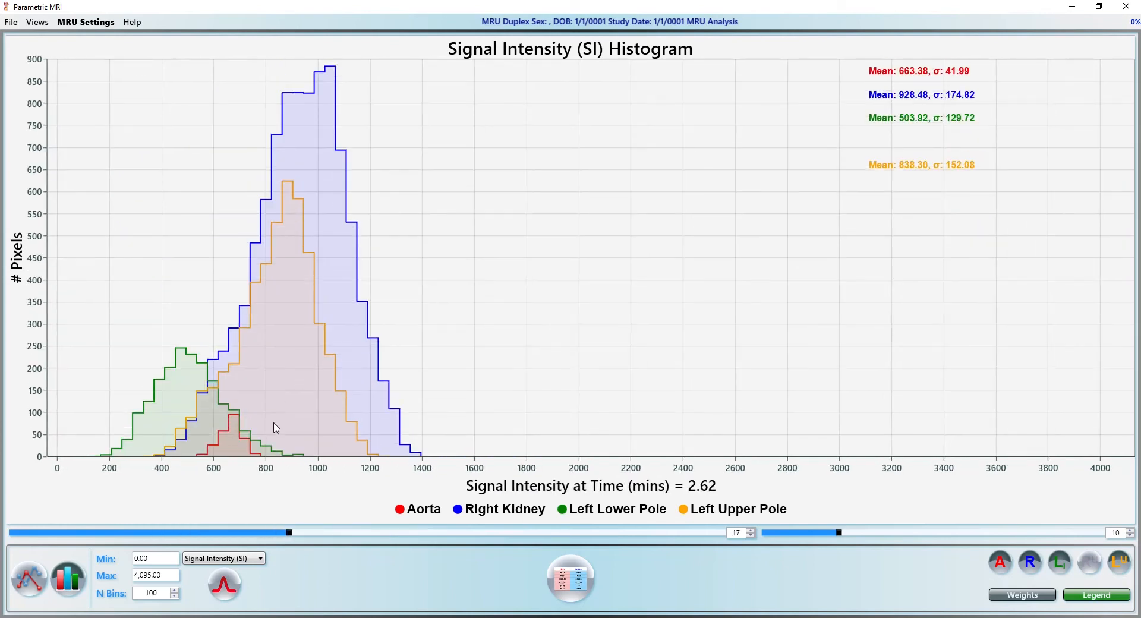
scroll(254, 297, down, 7)
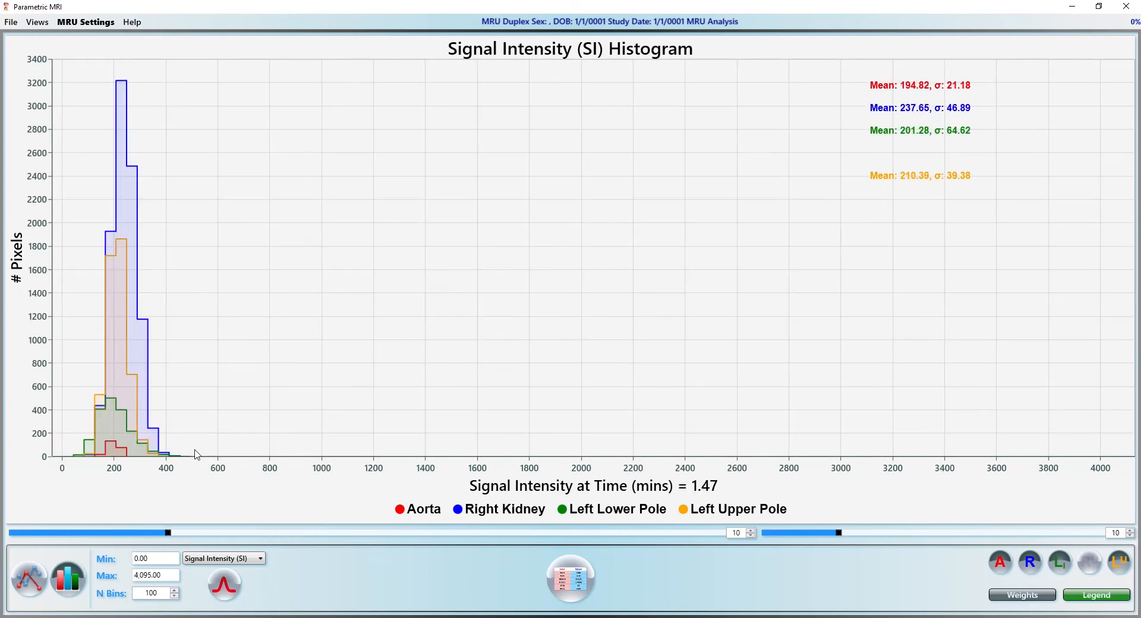
click(212, 564)
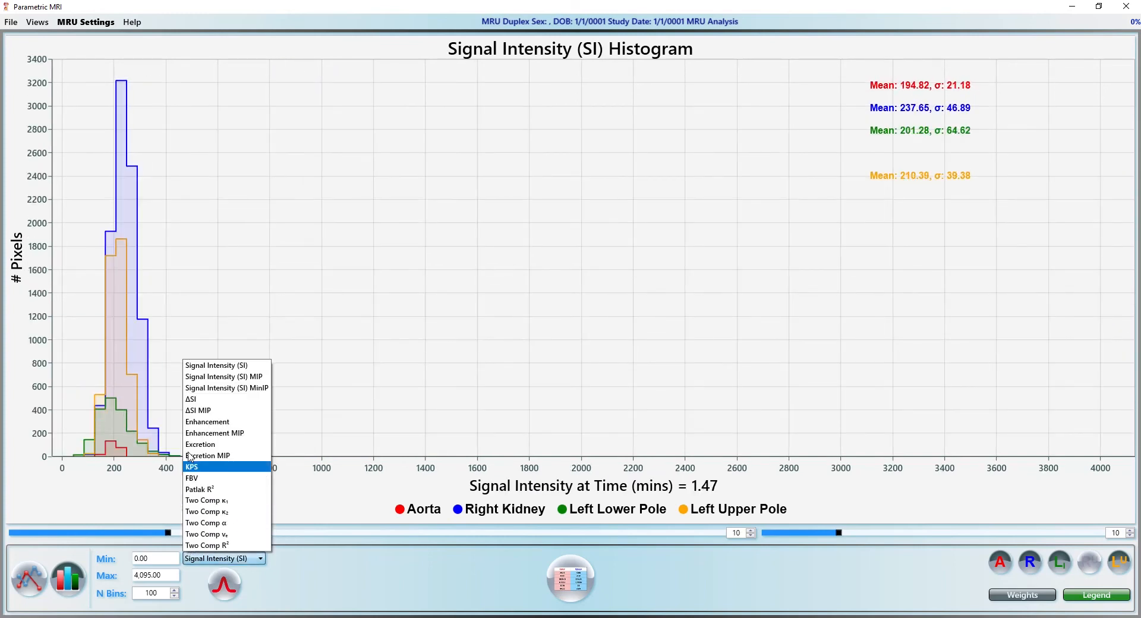
click(196, 423)
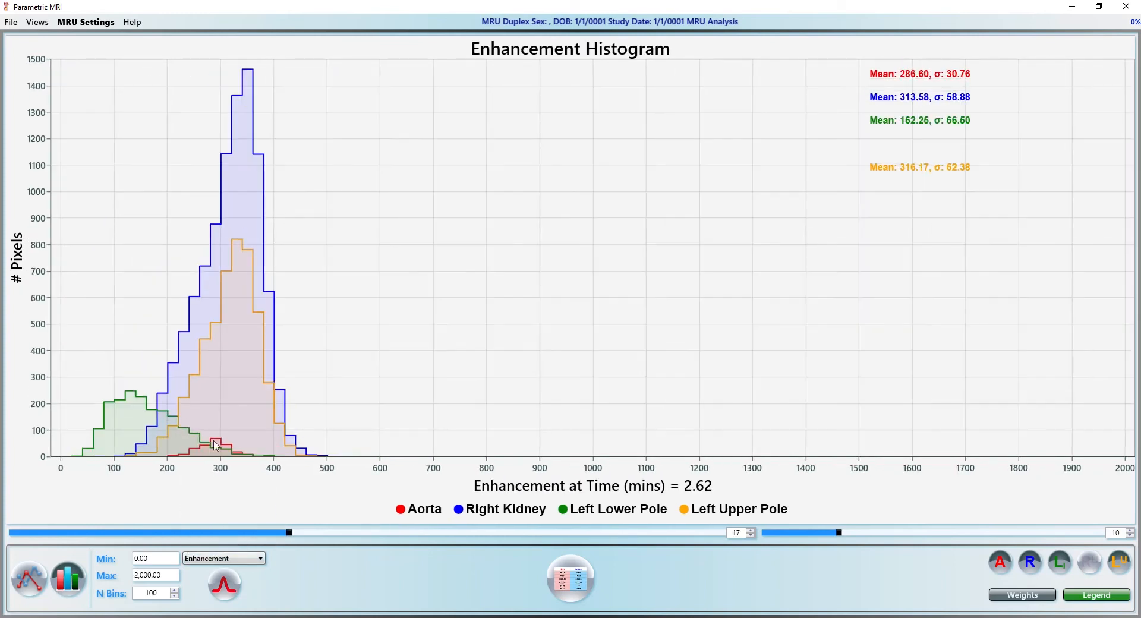
Show the KPS histogram and copy its data into a blank Excel worksheet starting at A1, checking the pasted rows
click(217, 558)
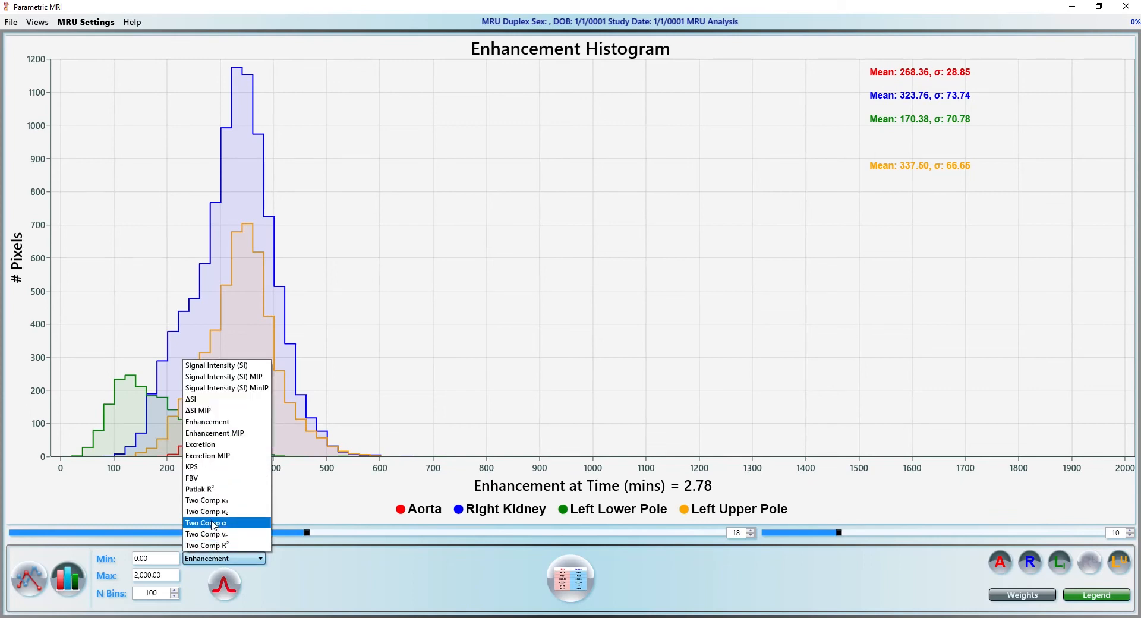
click(211, 467)
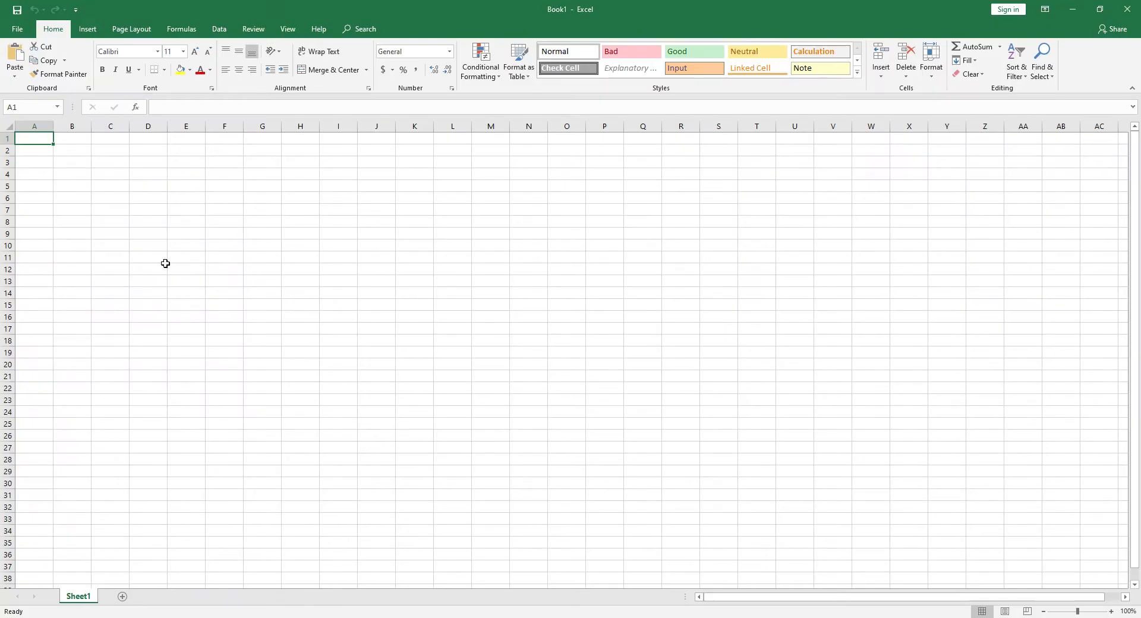
key(ctrl+v)
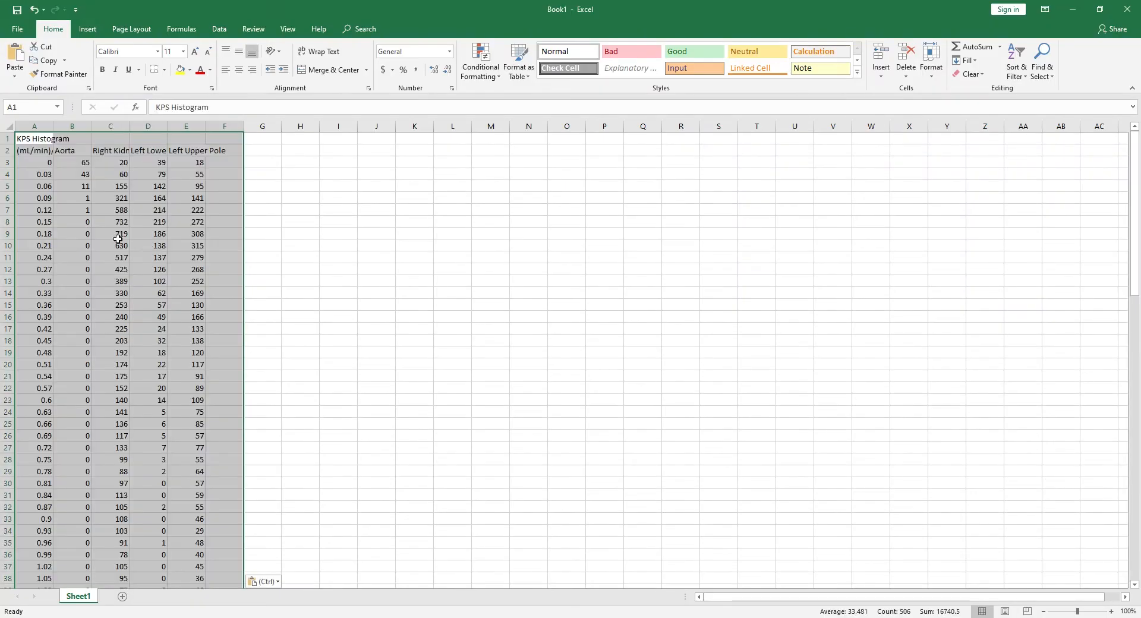
click(63, 164)
scroll(191, 374, down, 16)
scroll(192, 386, up, 16)
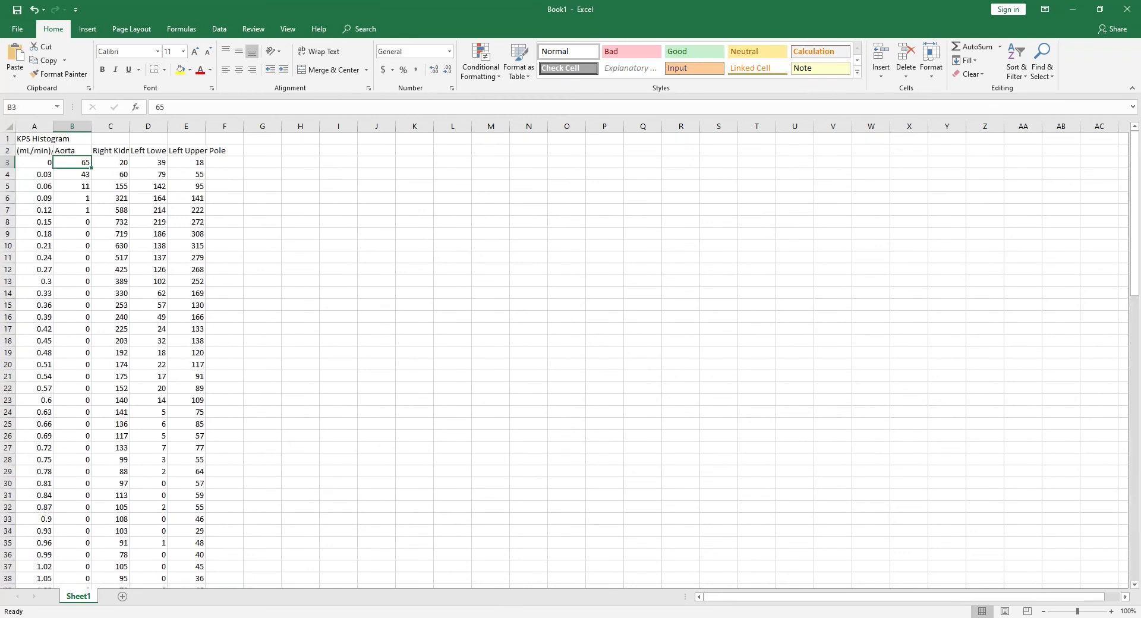
Switch back to Parametric MRI, leave the histogram view and reduce the ROI overlay opacity to zero
key(alt+Tab)
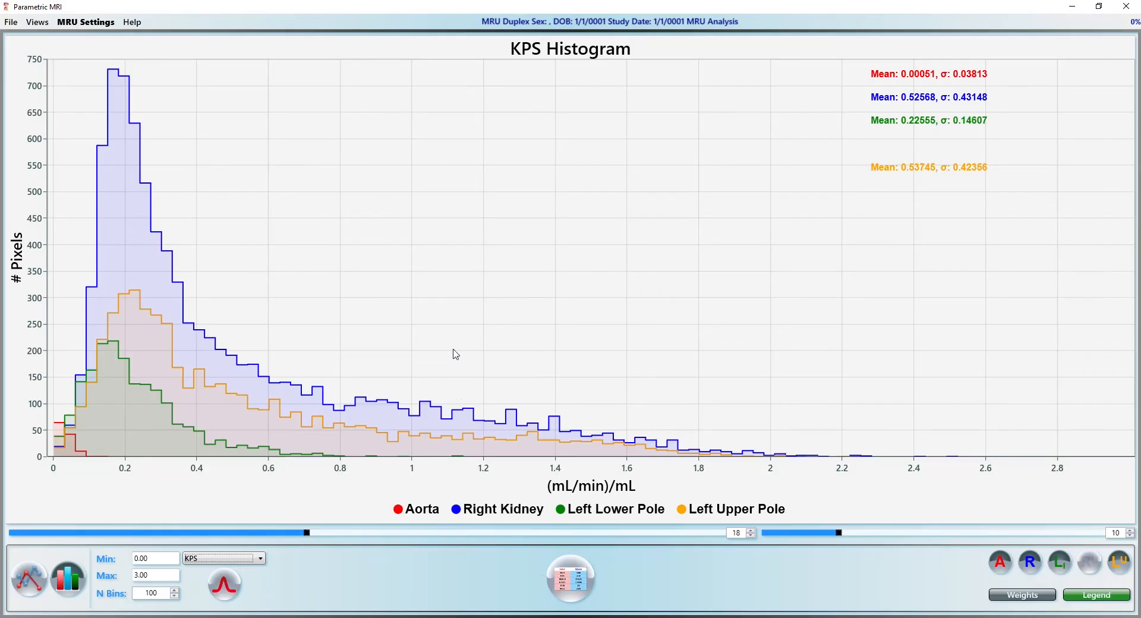
key(Escape)
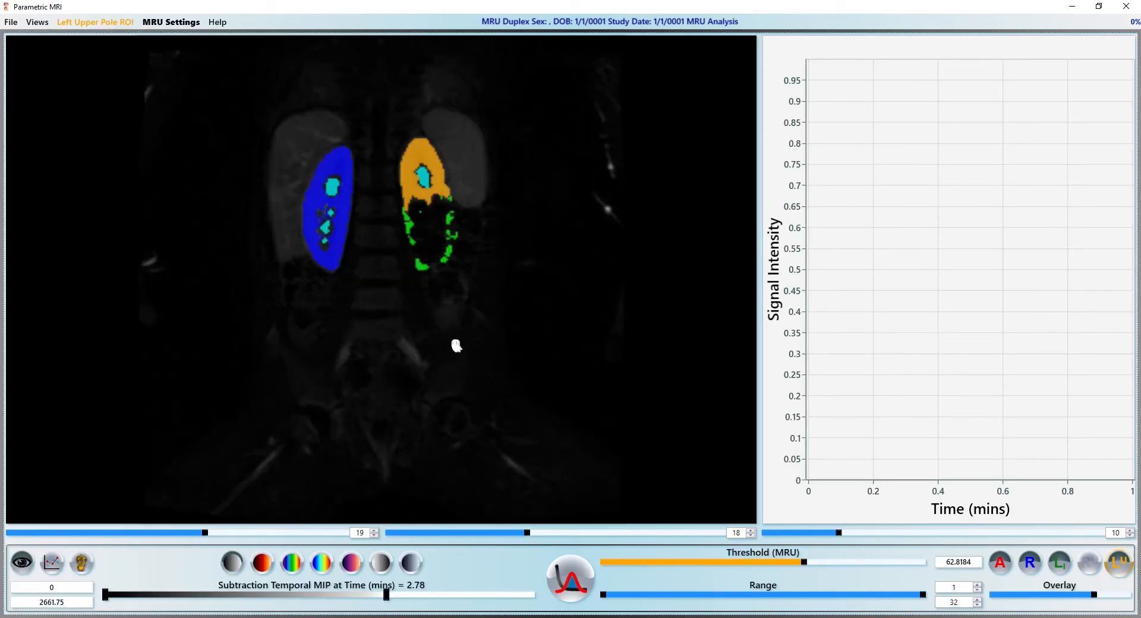
drag(1098, 599, 992, 596)
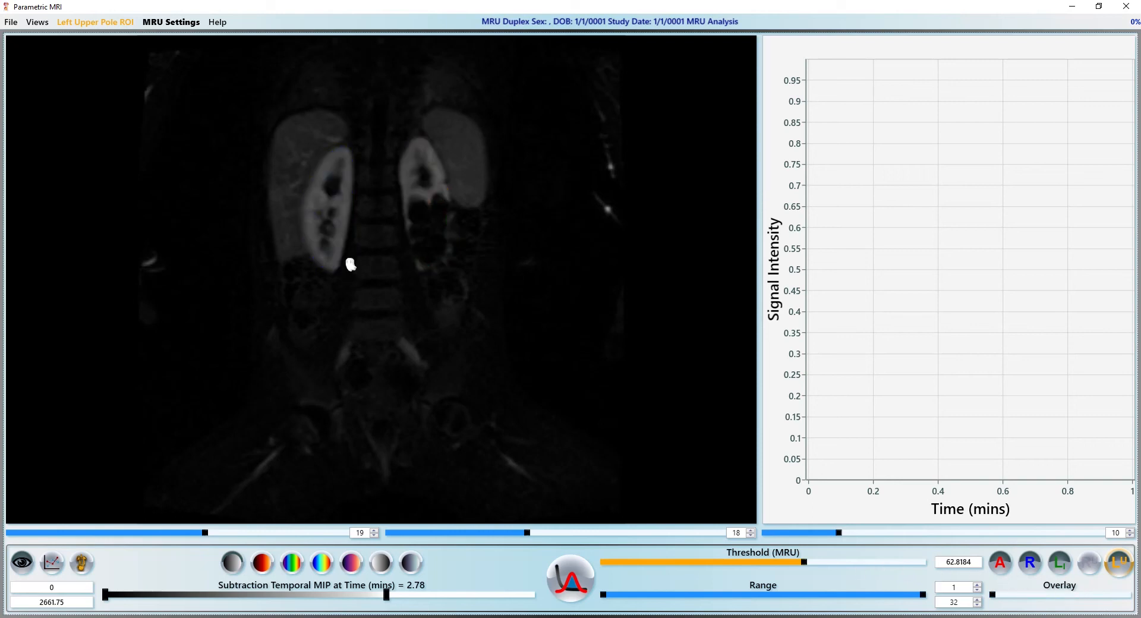
View the subtraction temporal MIP images in the axial, coronal and rotated (R) orientations
key(a)
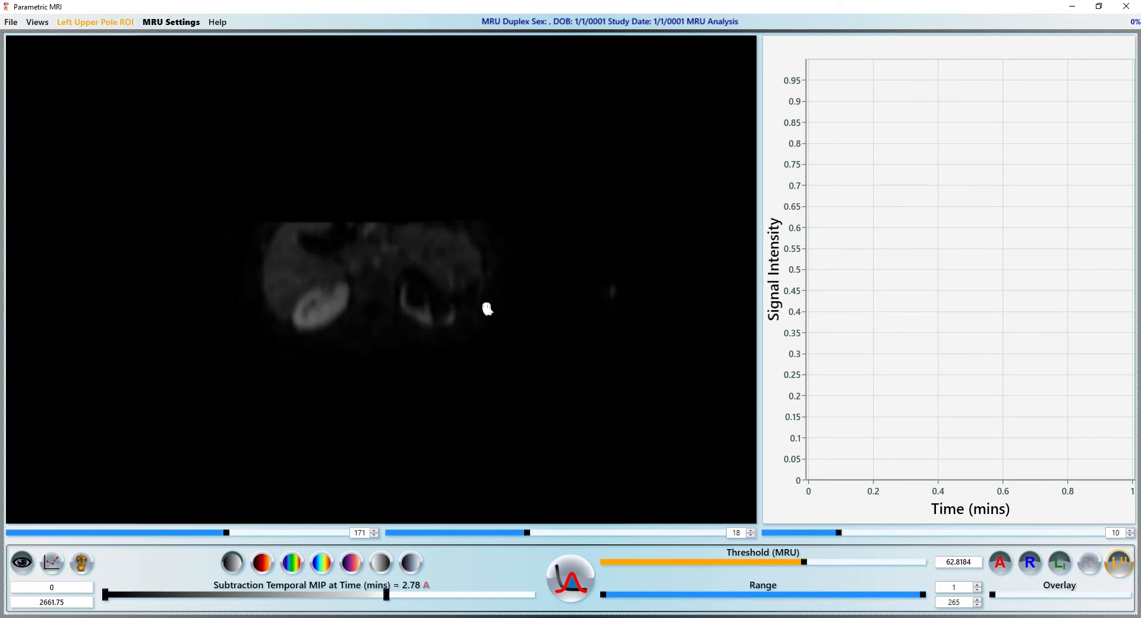
key(c)
key(r)
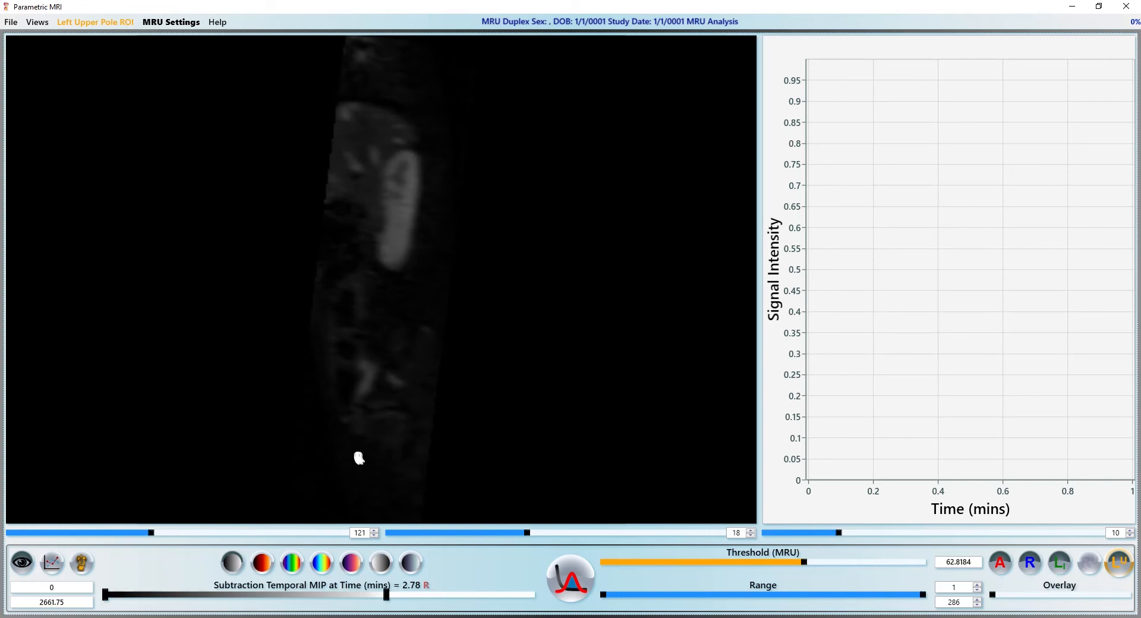
Display the original images as a spatial MIP and rotate the volume freely to an oblique angle
key(m)
right_click(363, 303)
click(386, 312)
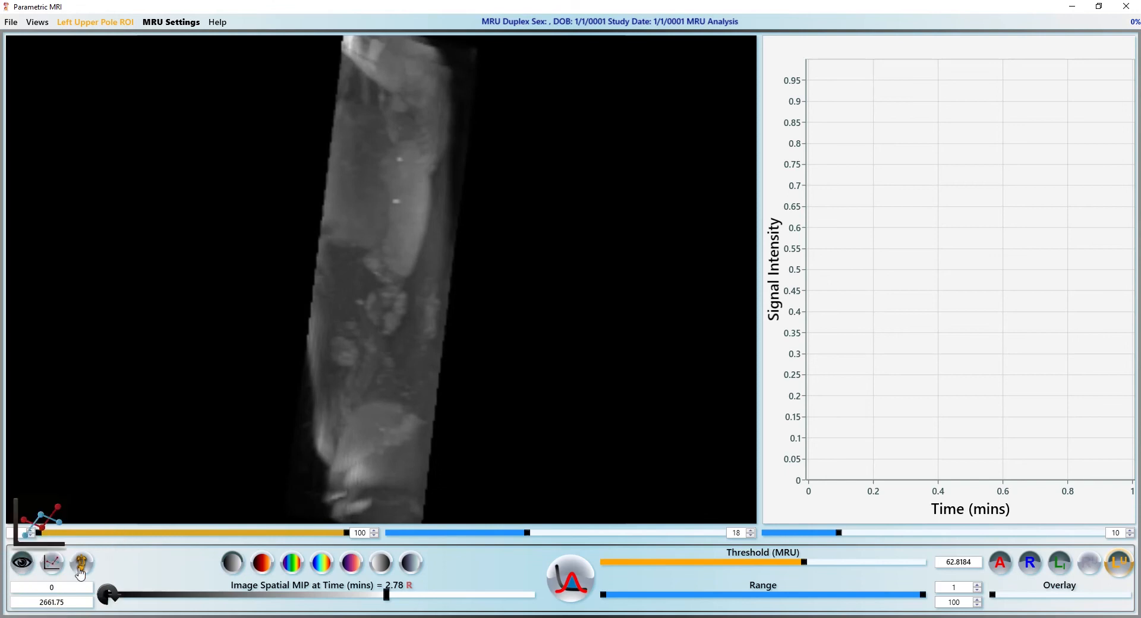
click(52, 563)
drag(352, 350, 386, 273)
Switch the rotated spatial MIP to Subtraction and apply the blue-to-red rainbow color map
right_click(384, 271)
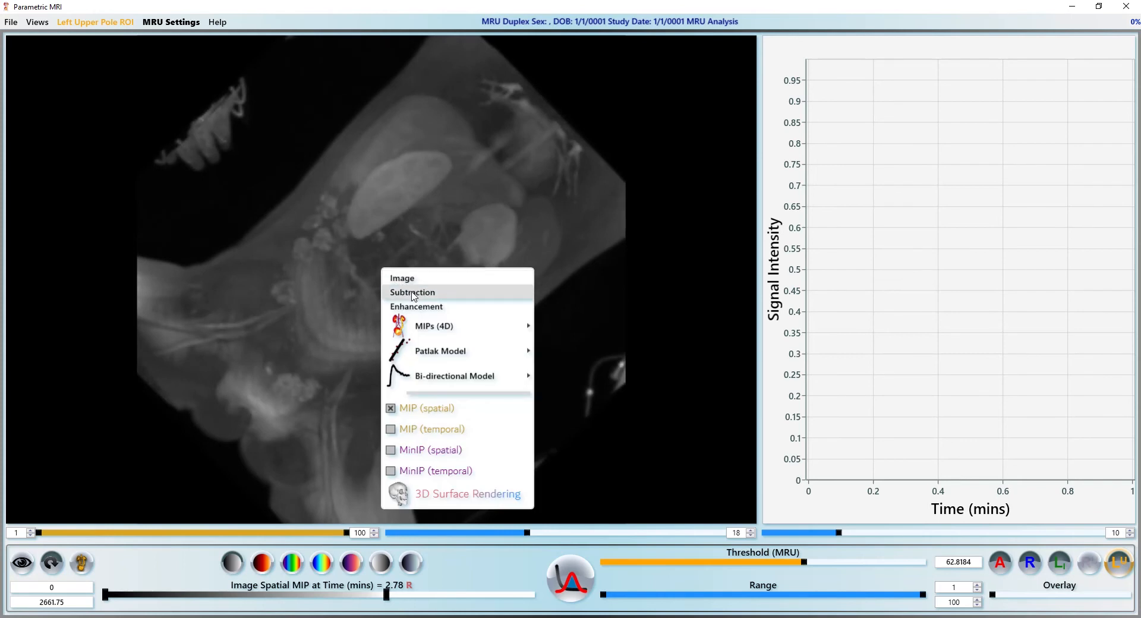
click(409, 292)
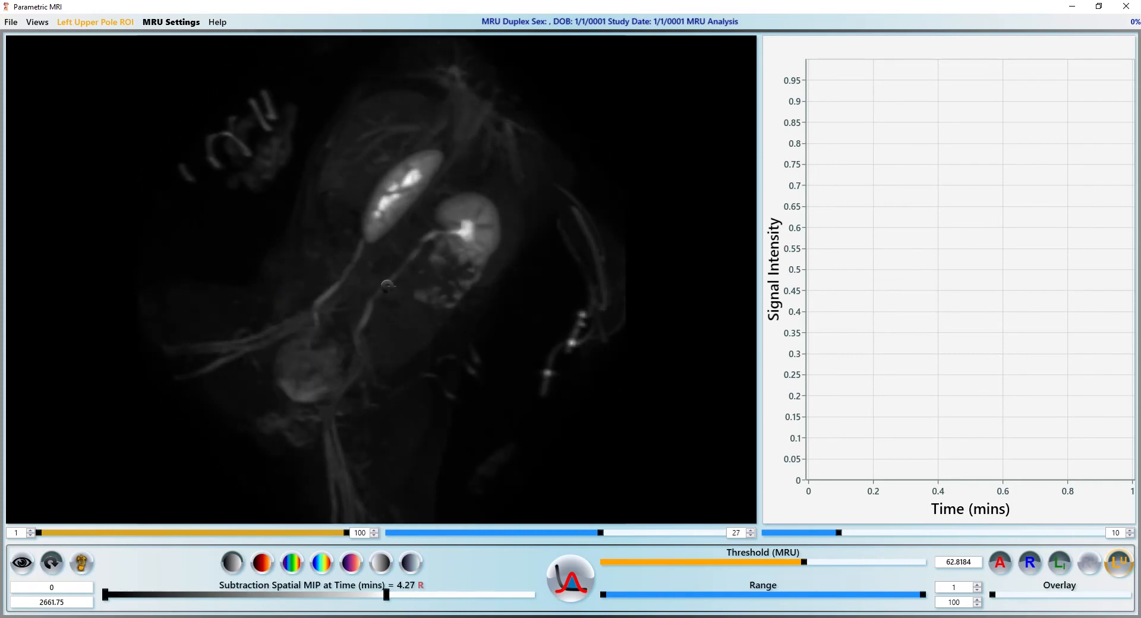
click(316, 560)
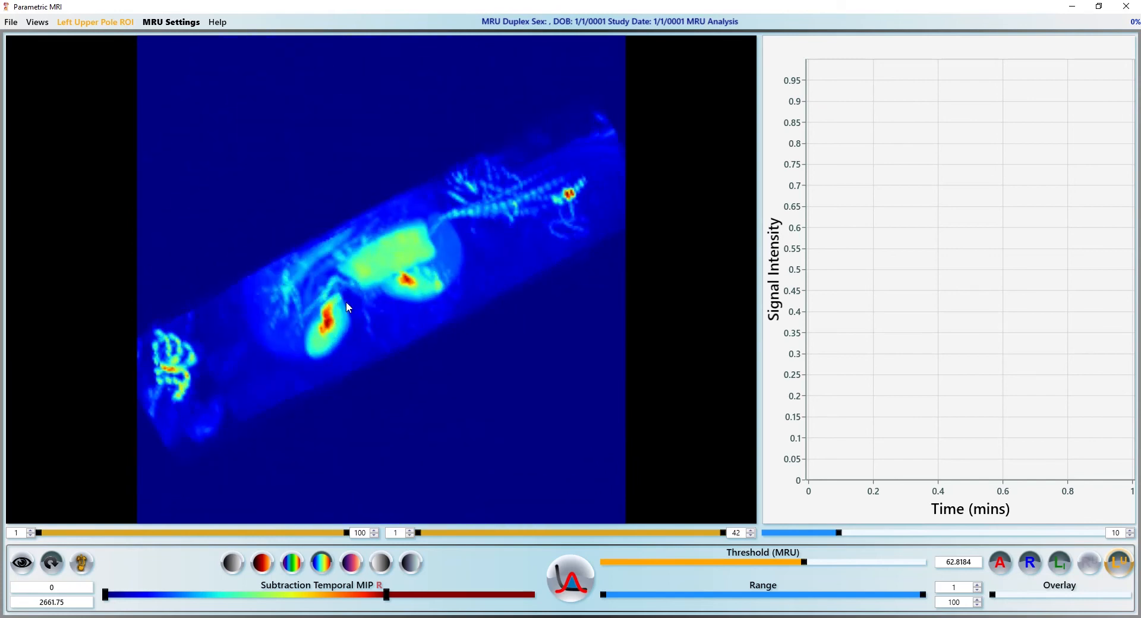
Show the Patlak FBV map in place of the rotated color subtraction MIP
right_click(347, 303)
mouse_move(404, 385)
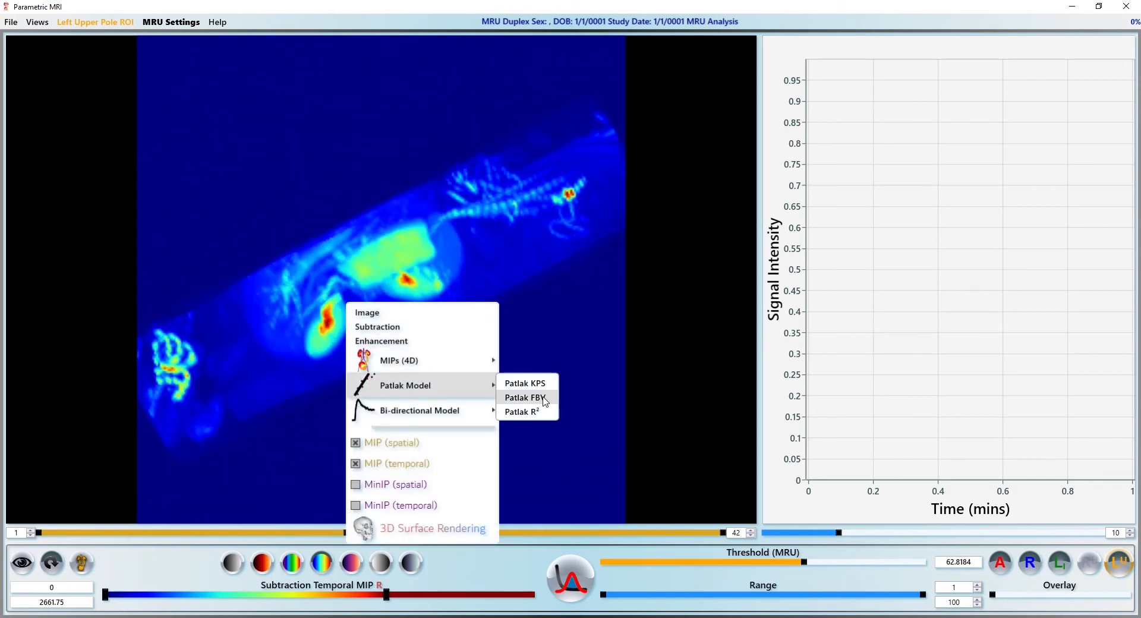
click(537, 397)
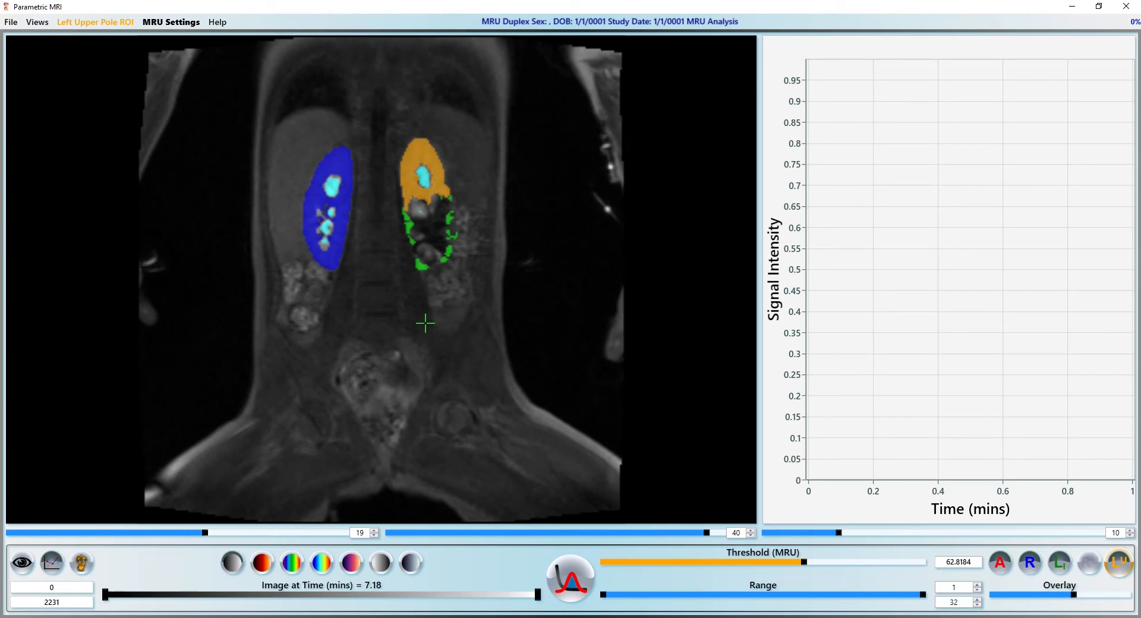
Display the Patlak FBV map for the coronal slice with the kidney ROI overlays shown
right_click(378, 274)
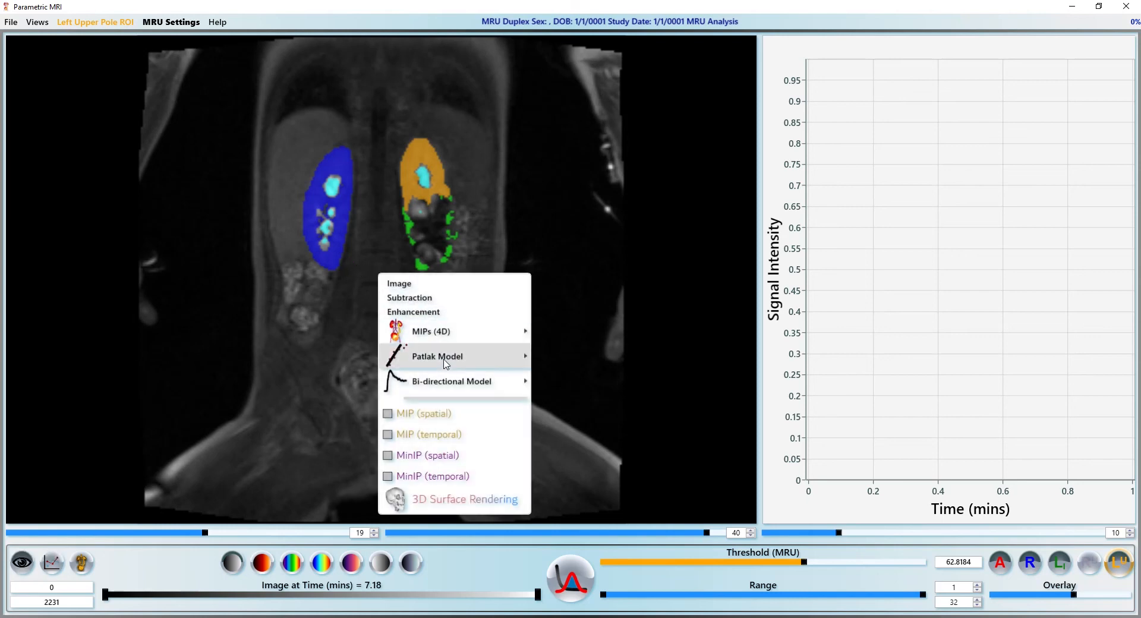
mouse_move(509, 357)
click(548, 369)
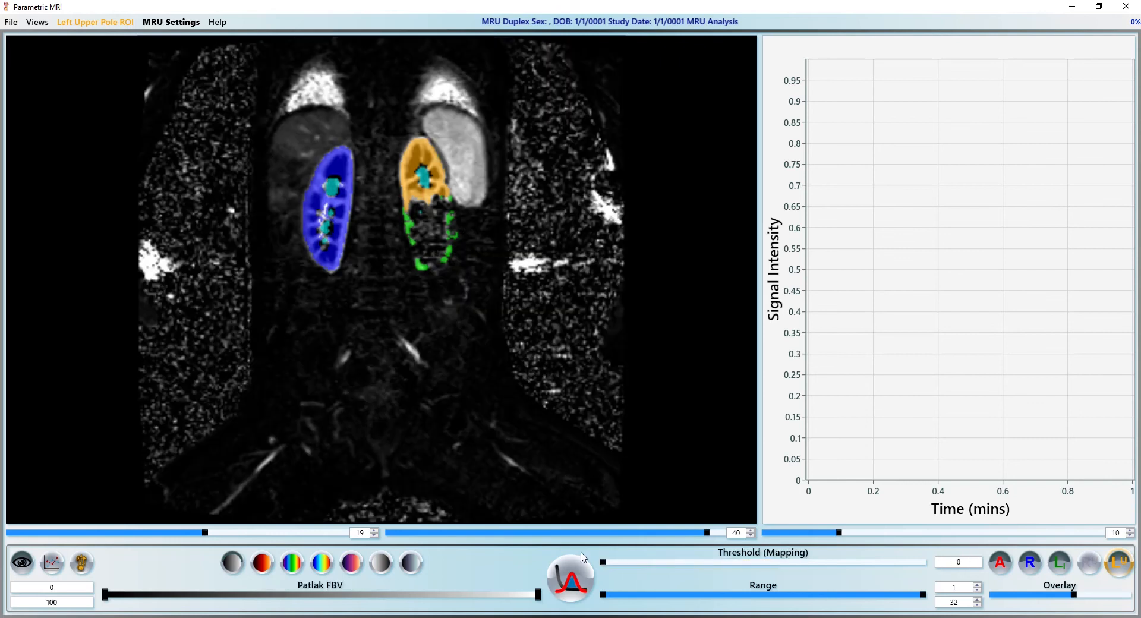
Set the mapping threshold to 114.0314, recalculate the Patlak FBV map and look through its slices
drag(604, 568, 615, 568)
right_click(466, 304)
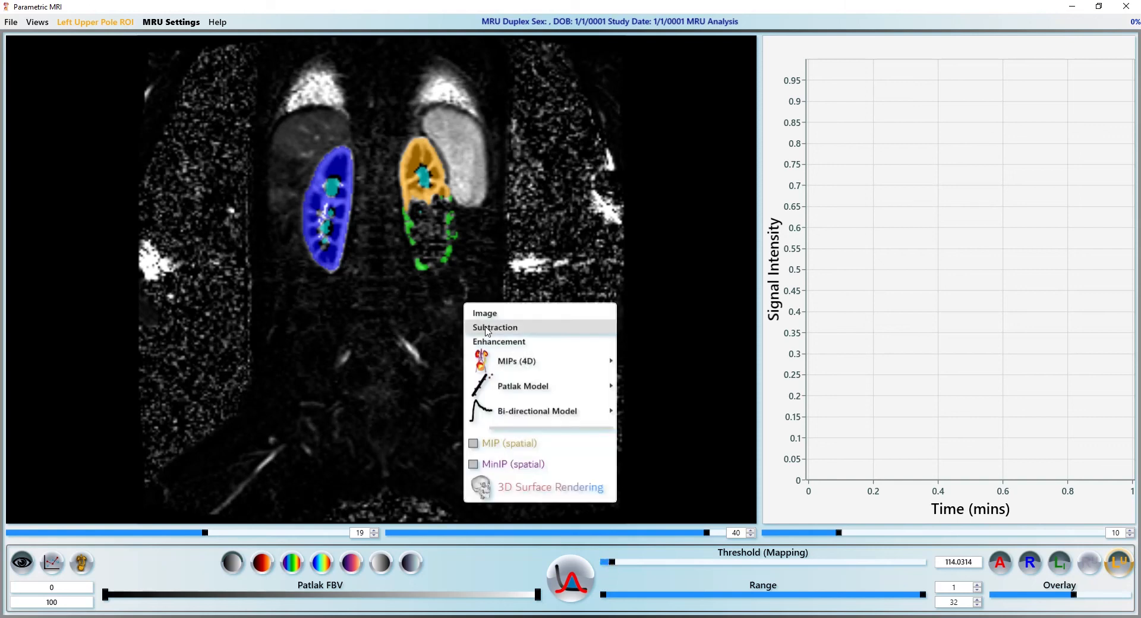
mouse_move(557, 387)
click(643, 398)
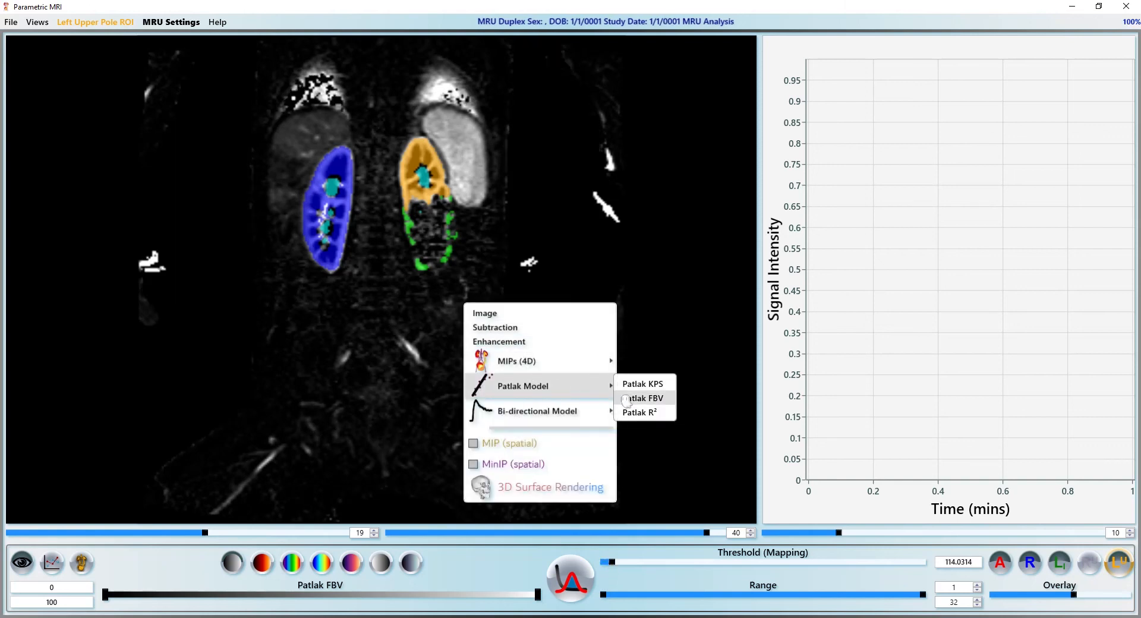
scroll(454, 306, down, 4)
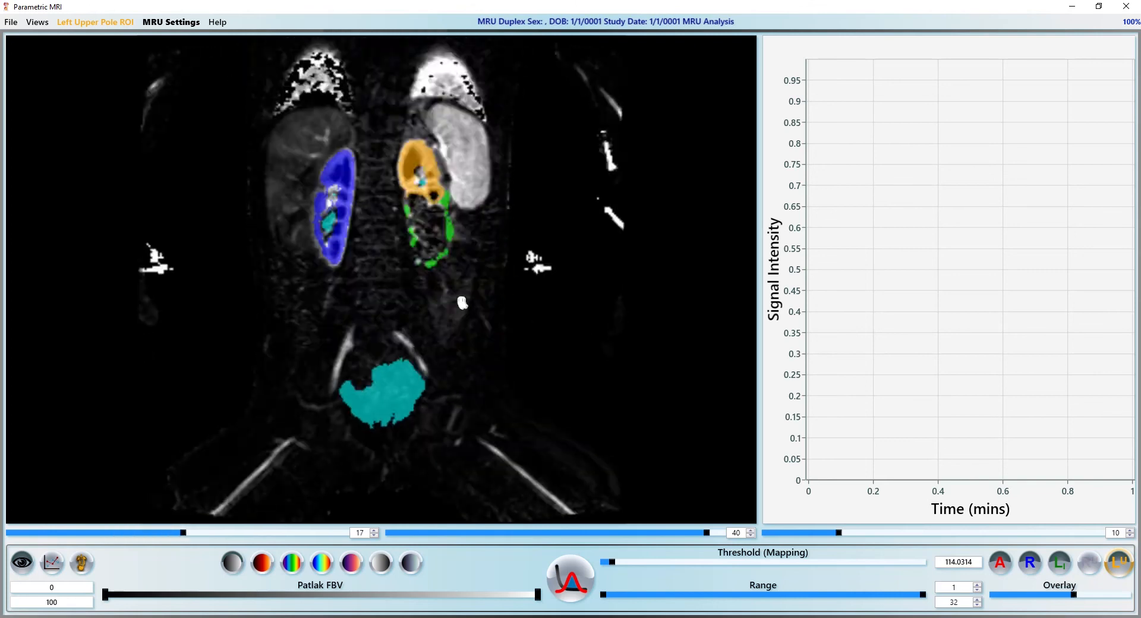
Display the bi-directional model's Two Comp α map and look through its coronal slices
right_click(362, 235)
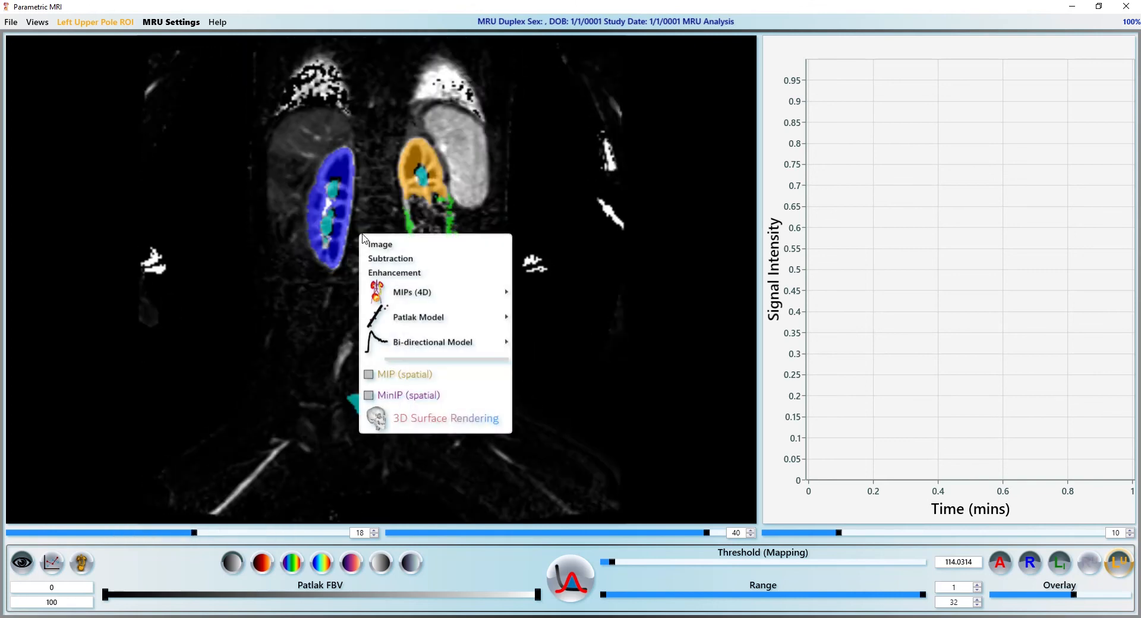
mouse_move(504, 345)
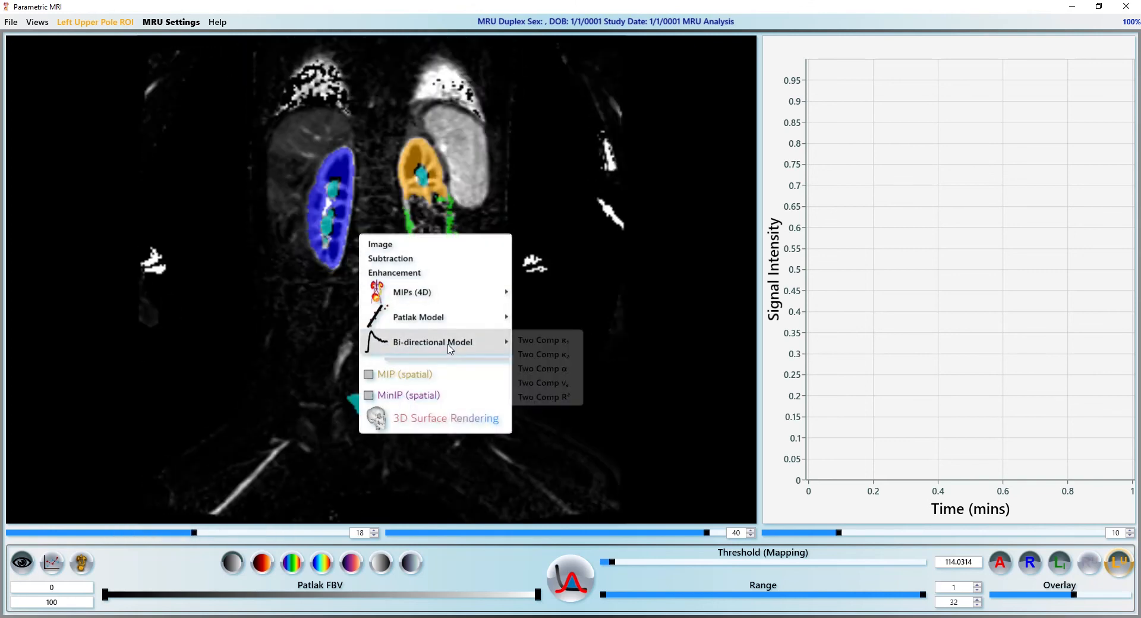
click(541, 369)
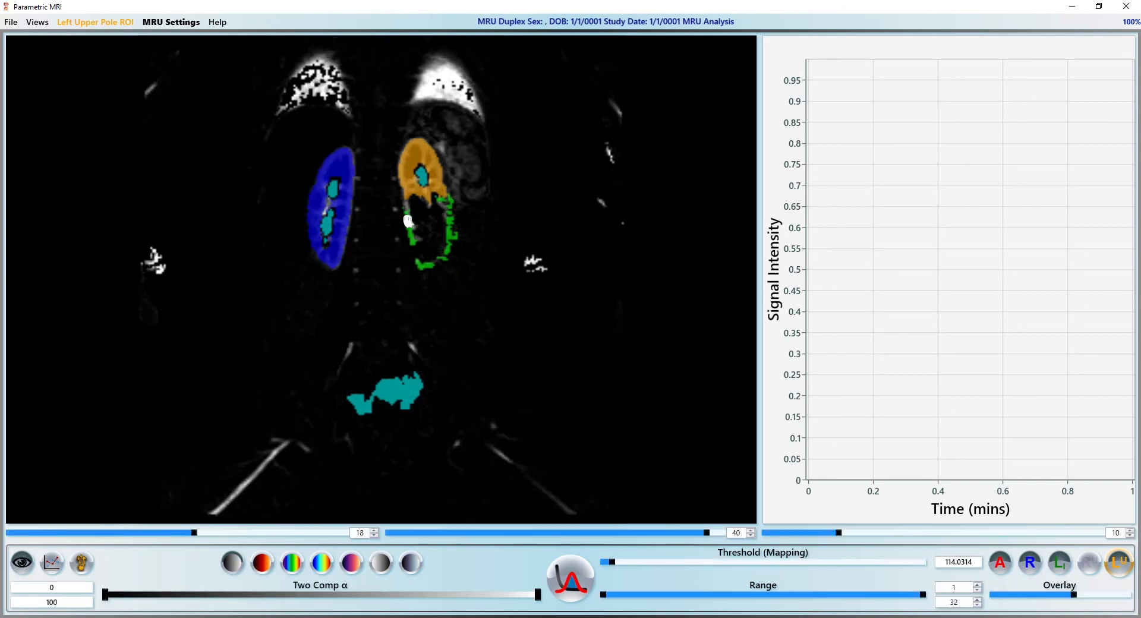
scroll(427, 310, down, 7)
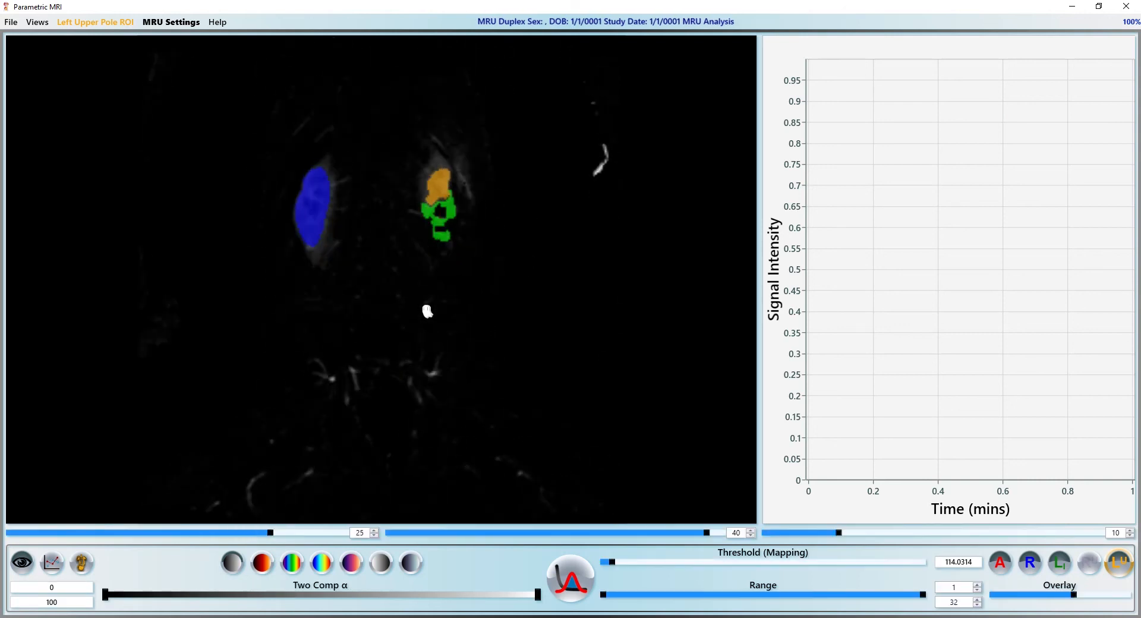
scroll(427, 310, up, 9)
Open the 3D surface rendering of the study and its ROIs, zoomed out to show the kidneys and bladder
right_click(427, 297)
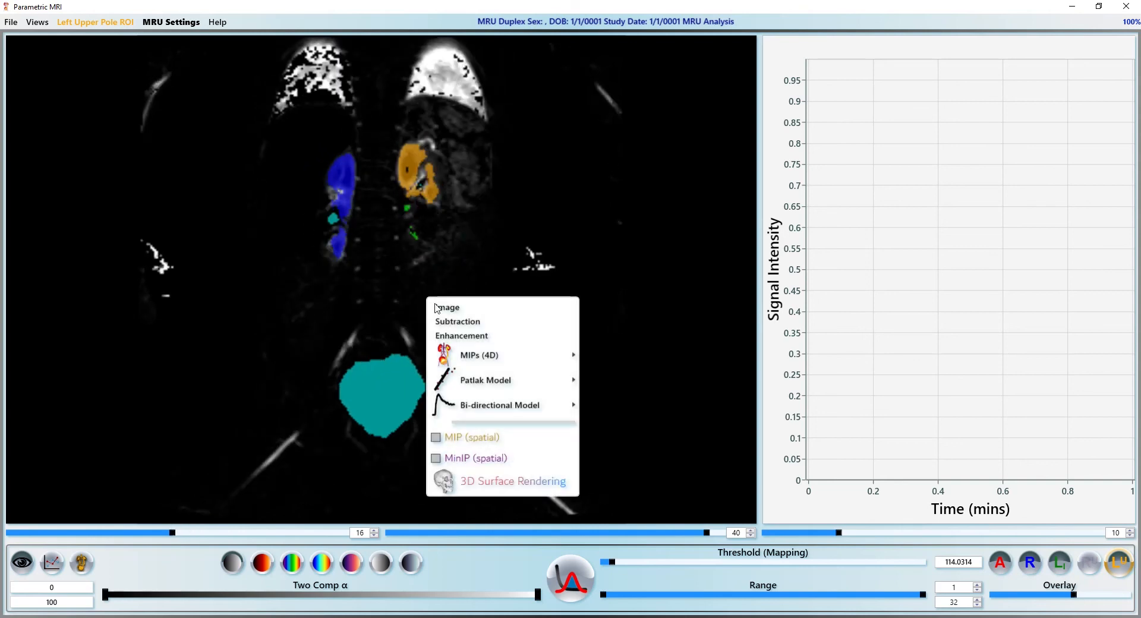
click(504, 488)
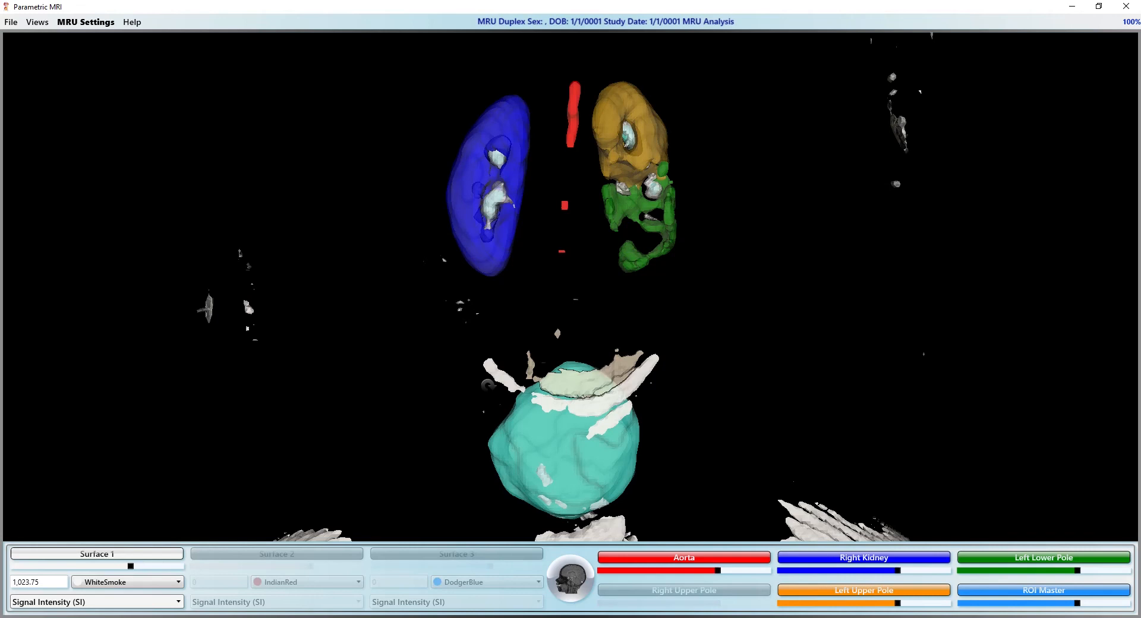
scroll(488, 386, down, 4)
mouse_move(602, 366)
mouse_down()
mouse_move(515, 363)
mouse_move(603, 367)
mouse_up()
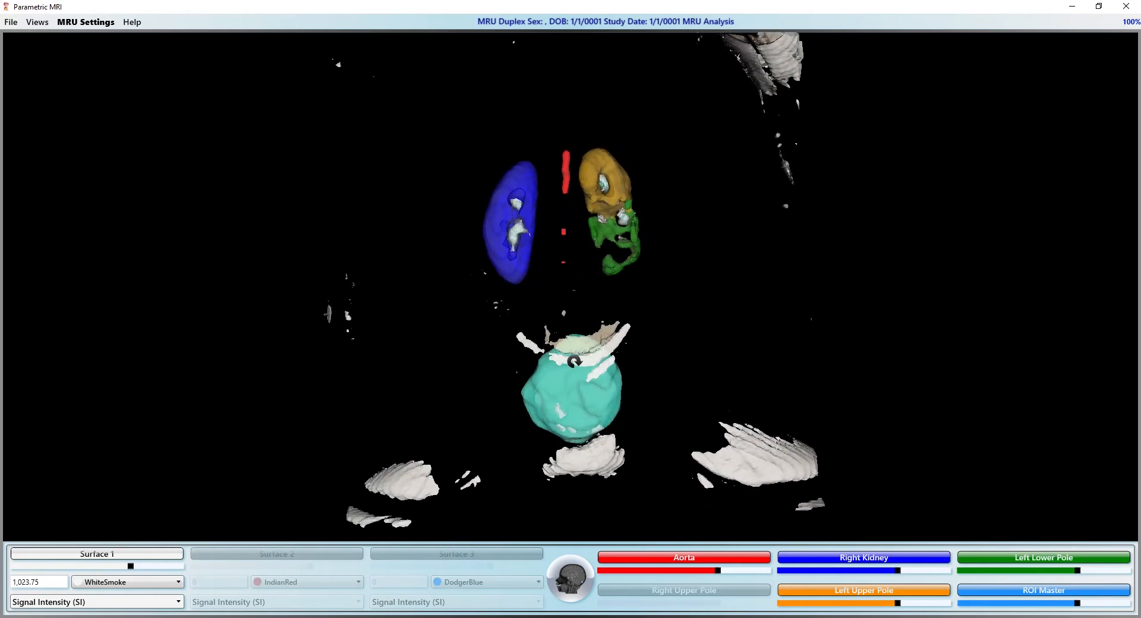
Render Surface 1 from the ΔSI MIP over time points 32 to 42 (5.12–7.92 min) at threshold 1,023.75
click(99, 602)
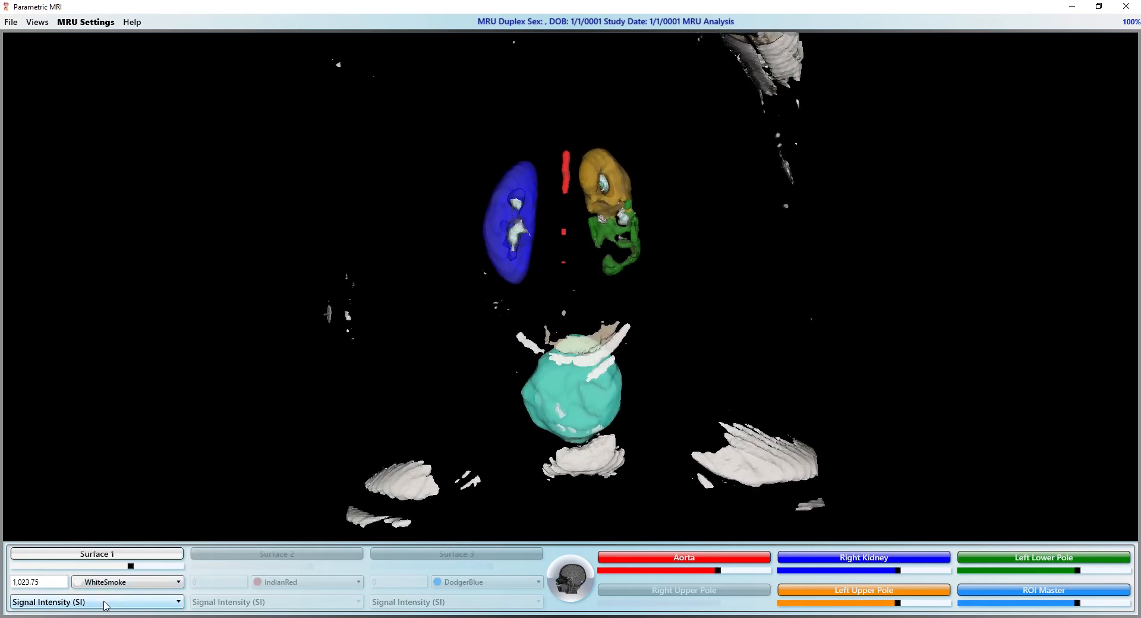
click(62, 461)
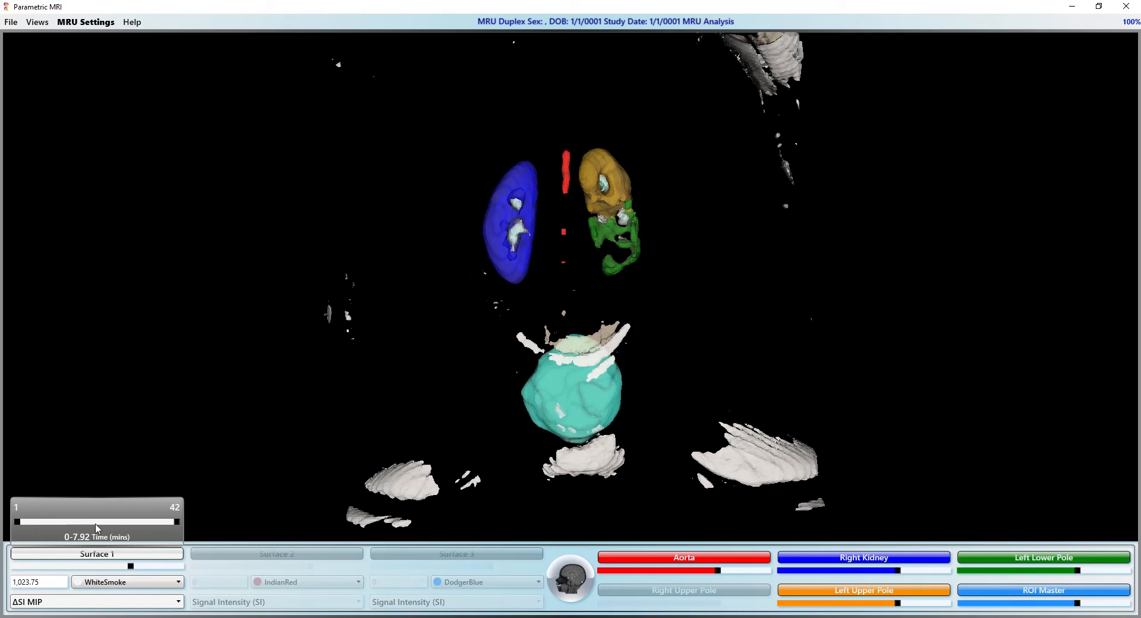
drag(93, 526, 138, 529)
double_click(47, 583)
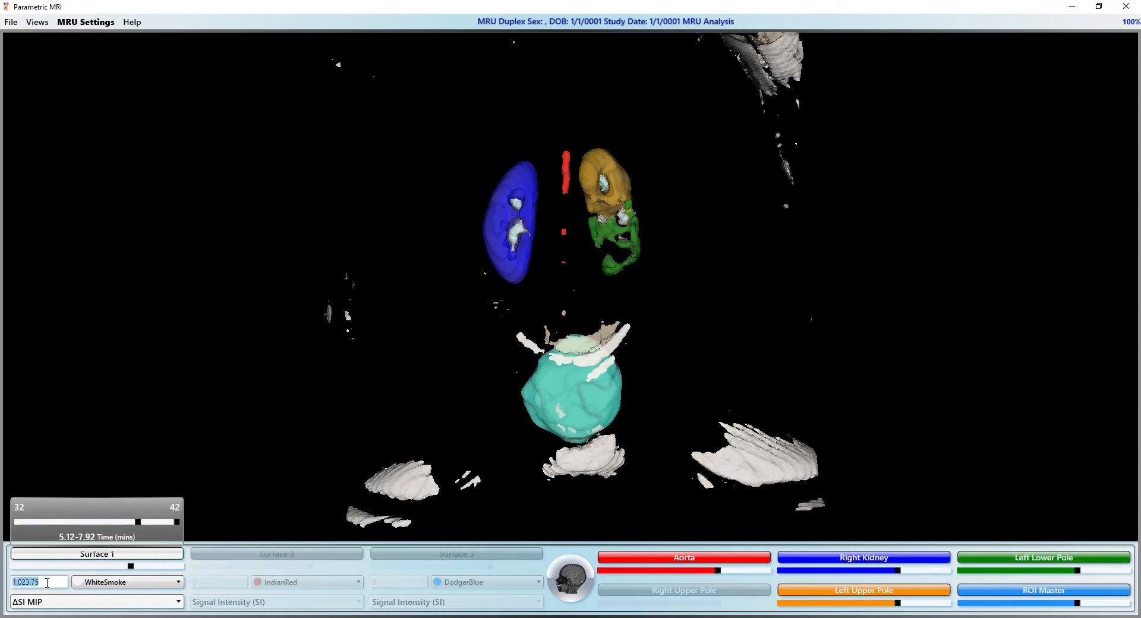
key(Return)
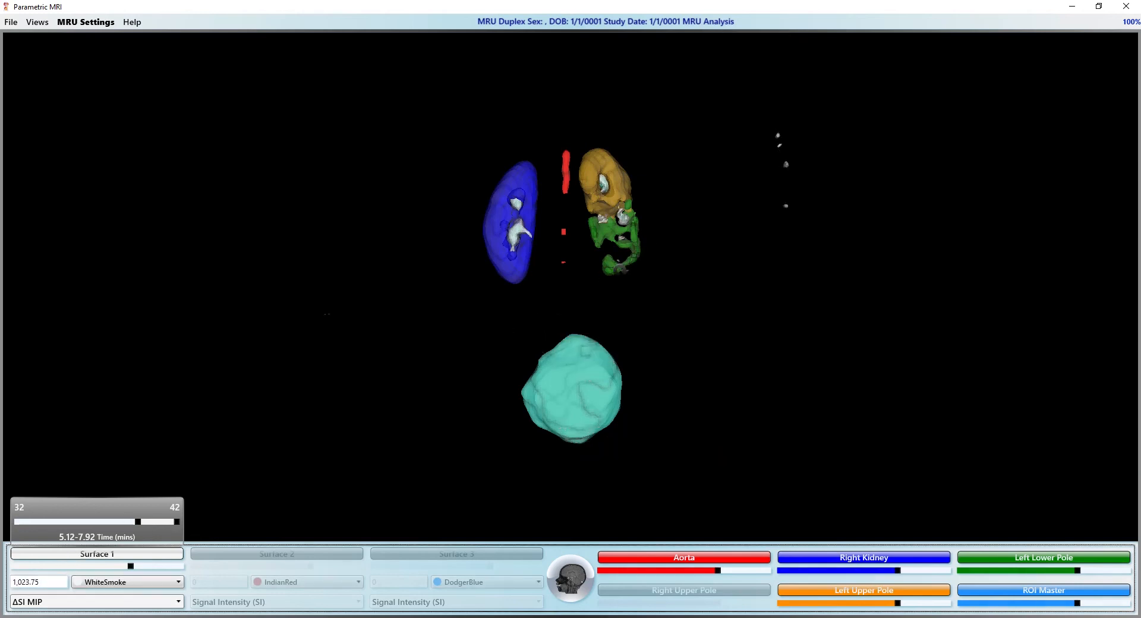
Set Surface 1's threshold to 500
double_click(56, 584)
text(50000)
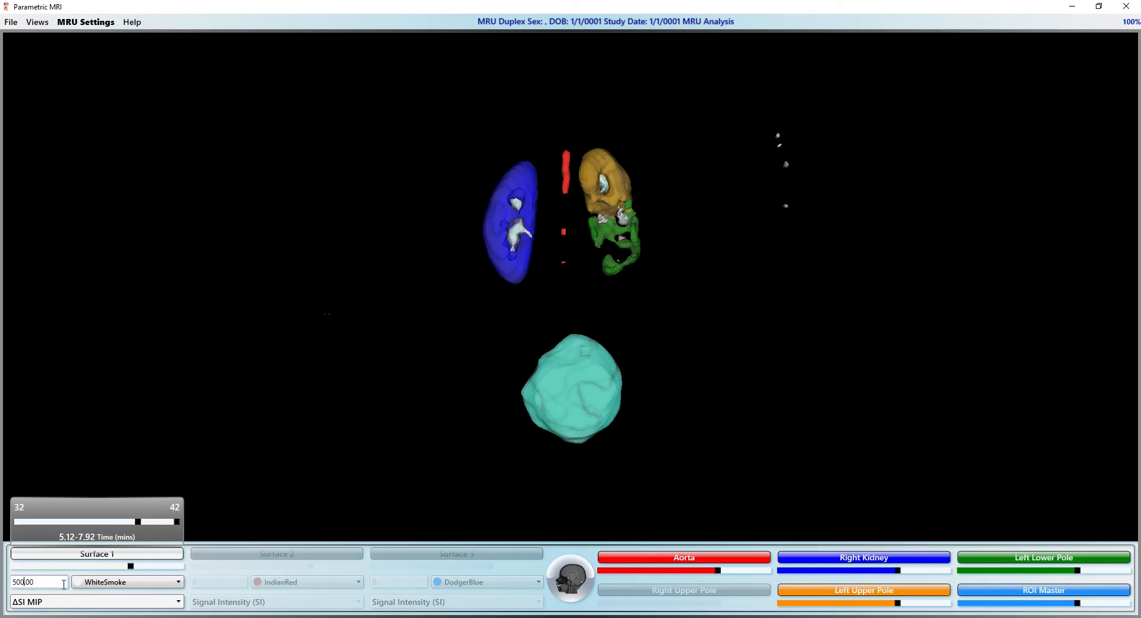
key(Tab)
drag(615, 347, 551, 370)
Color Surface 1 yellow and lower its opacity slightly
click(135, 583)
click(104, 566)
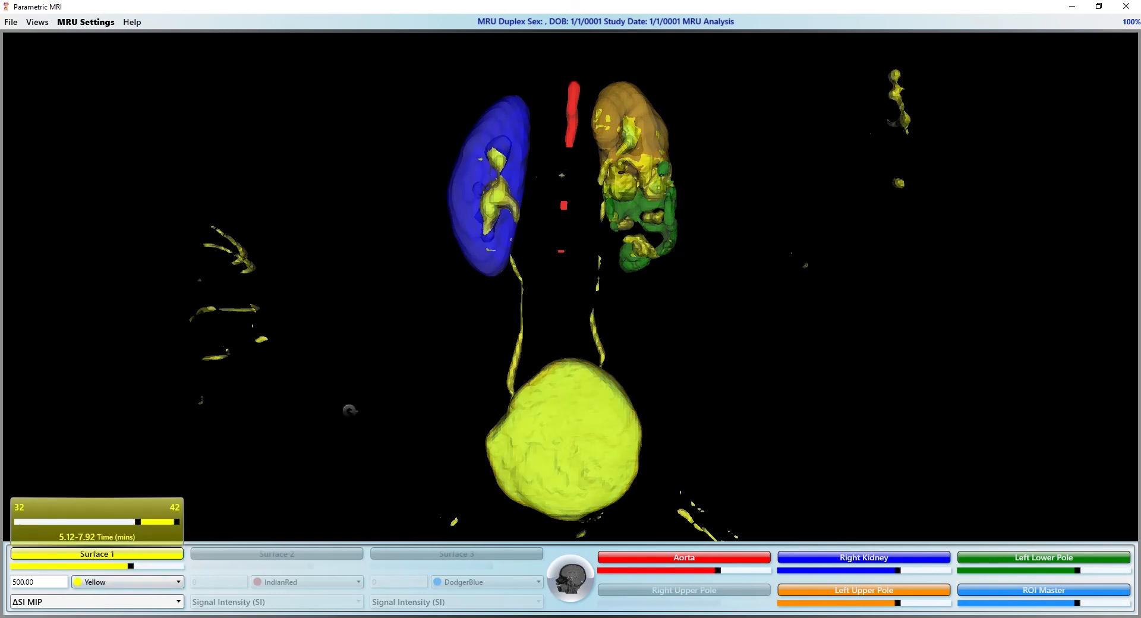
click(114, 566)
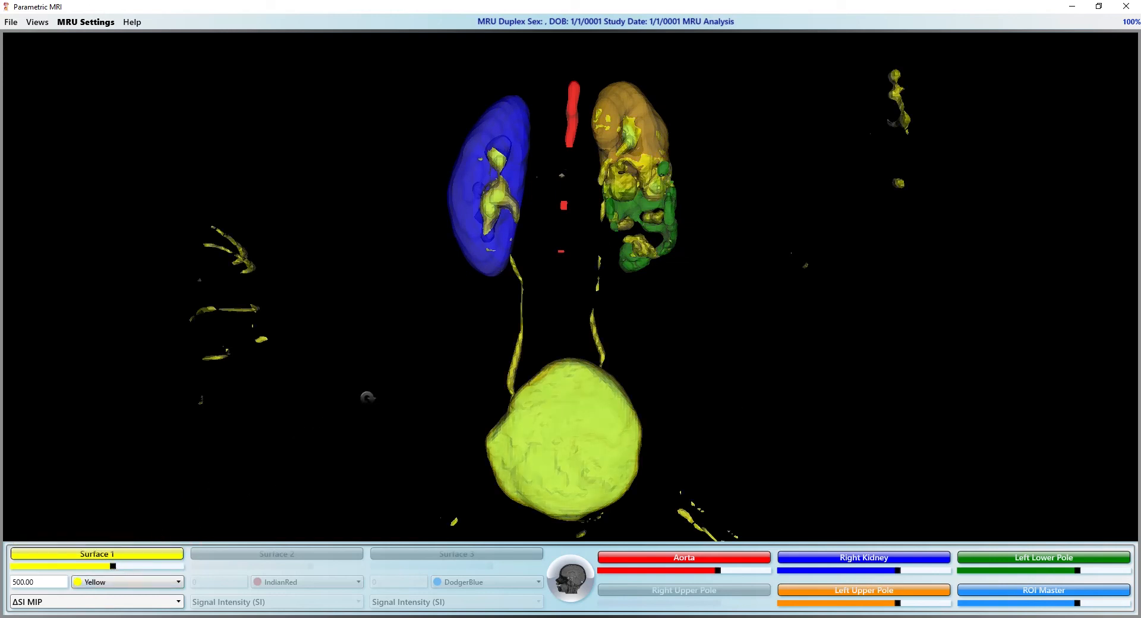
scroll(563, 274, down, 3)
drag(580, 301, 560, 324)
Render Surface 2 in IndianRed from the Two Comp α map at threshold 30 and inspect the vessels around the kidneys
click(315, 565)
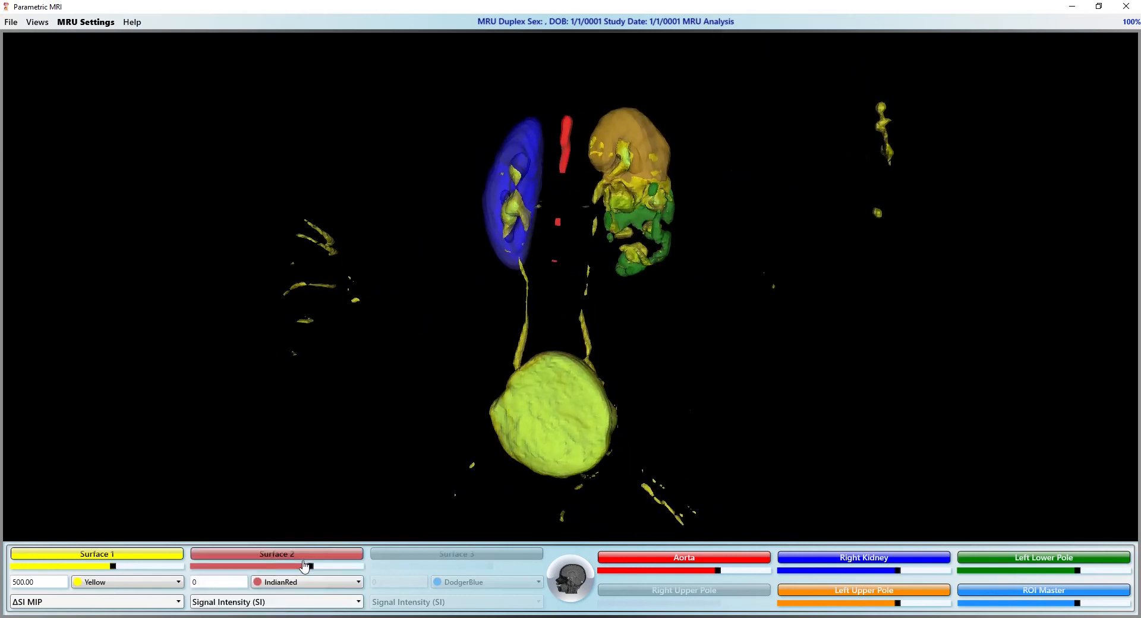
click(302, 602)
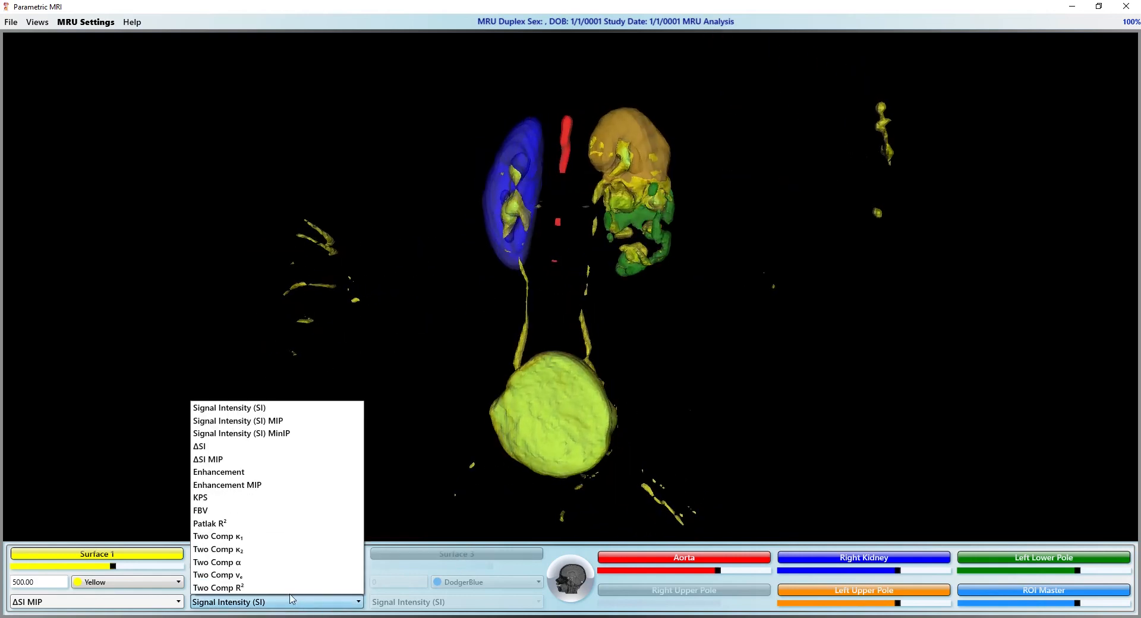
click(262, 563)
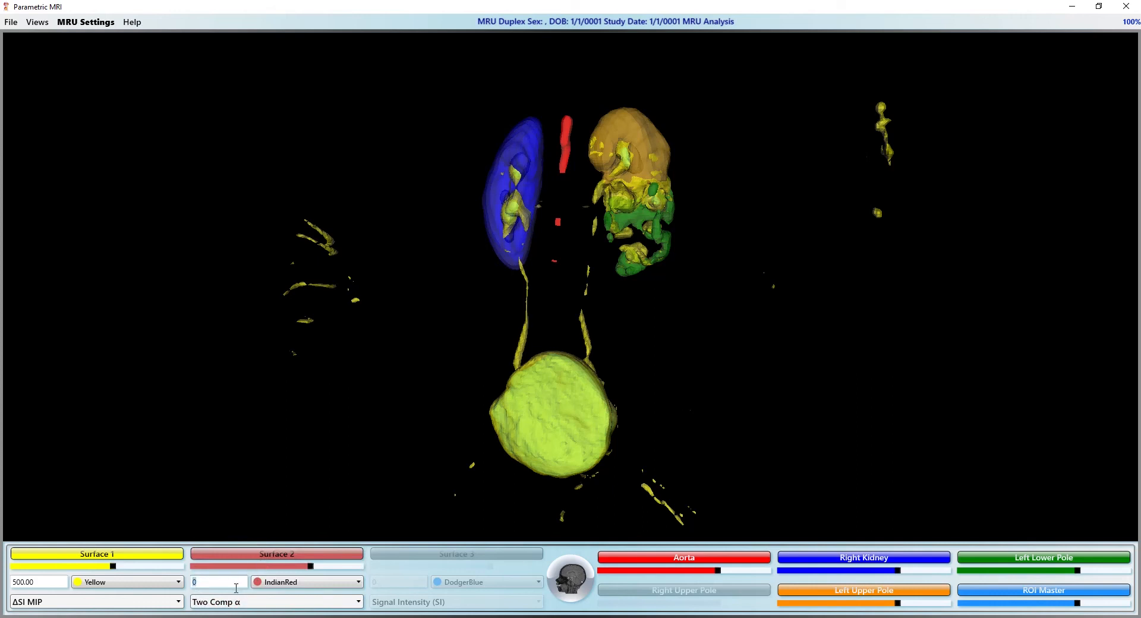
key(Tab)
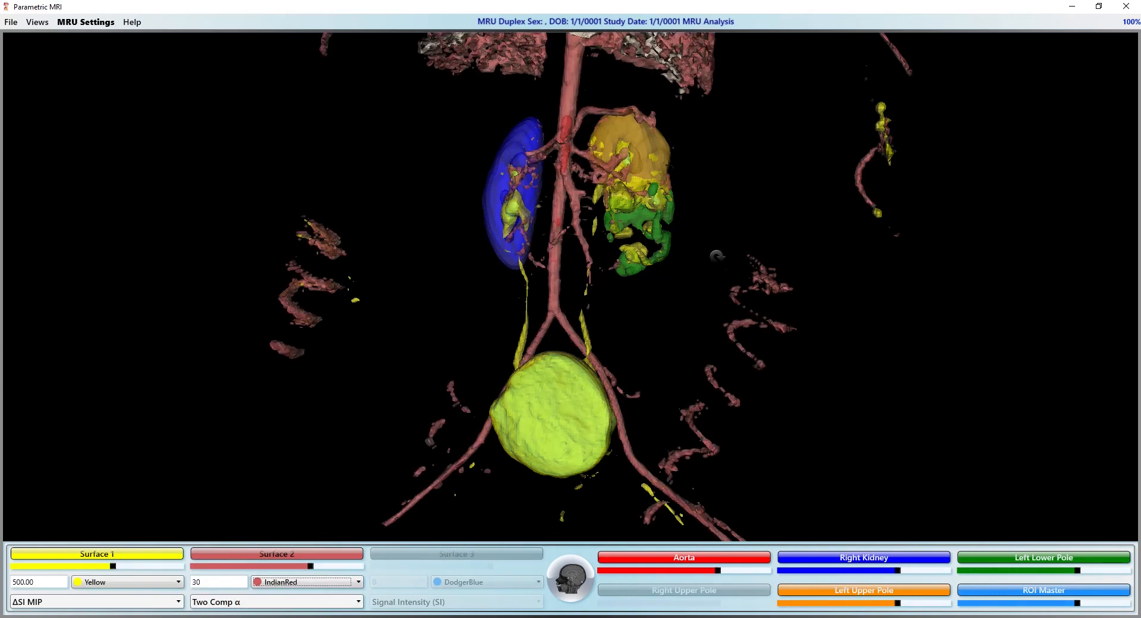
drag(682, 325, 754, 344)
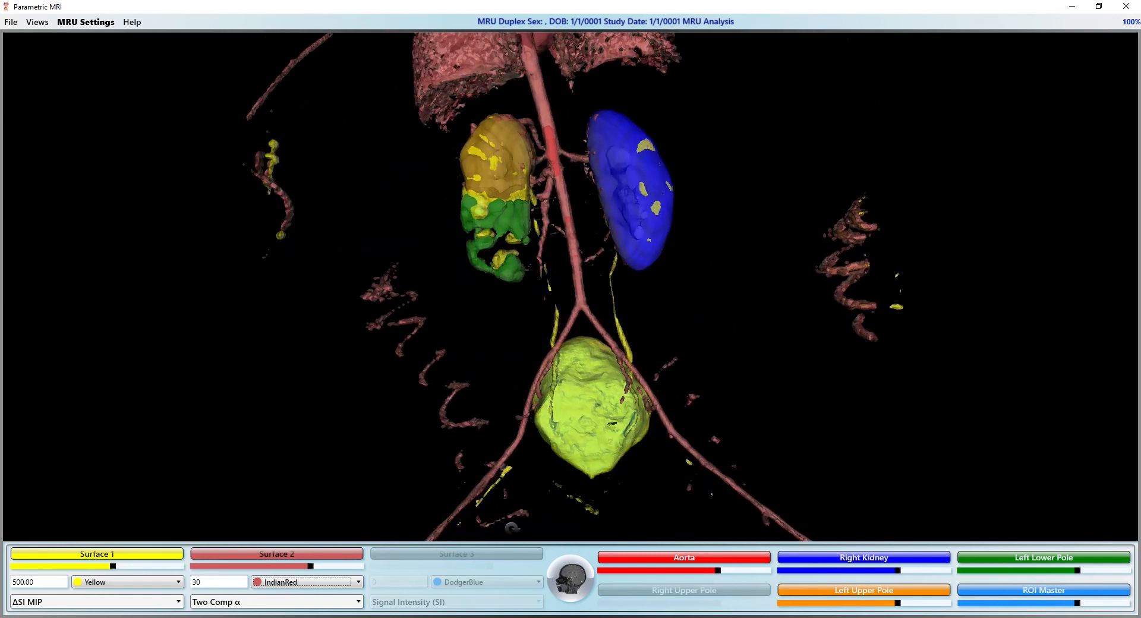
Render Surface 3 in DodgerBlue from the Two Comp κ₁ map at threshold 0.5, with the model turned back to its front
click(499, 555)
click(445, 602)
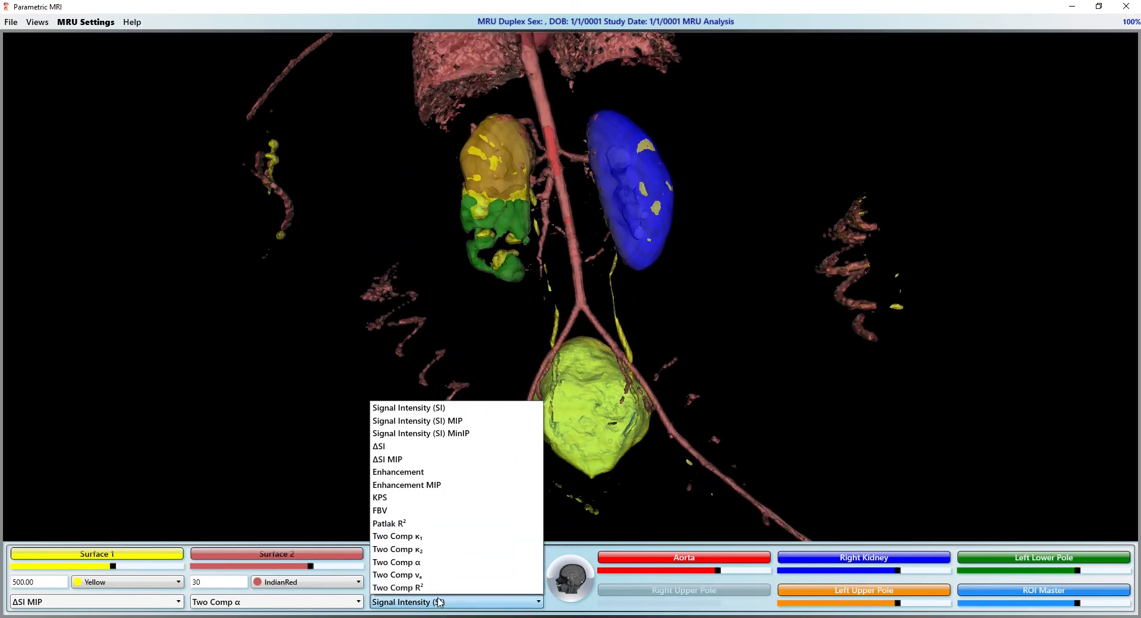
click(397, 536)
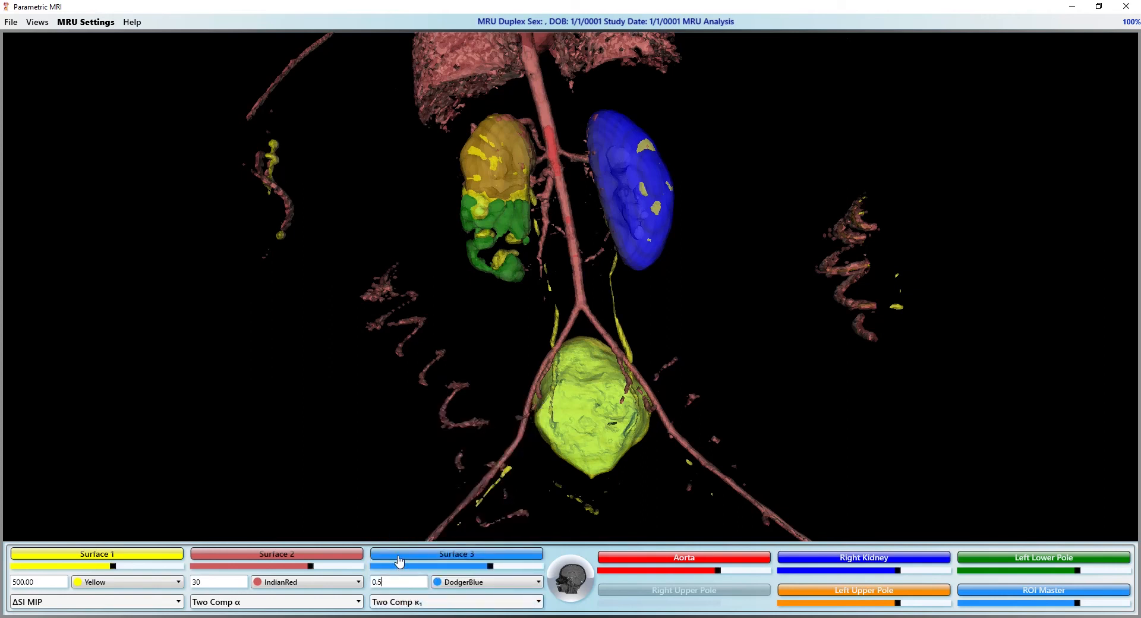
click(398, 559)
drag(666, 272, 574, 284)
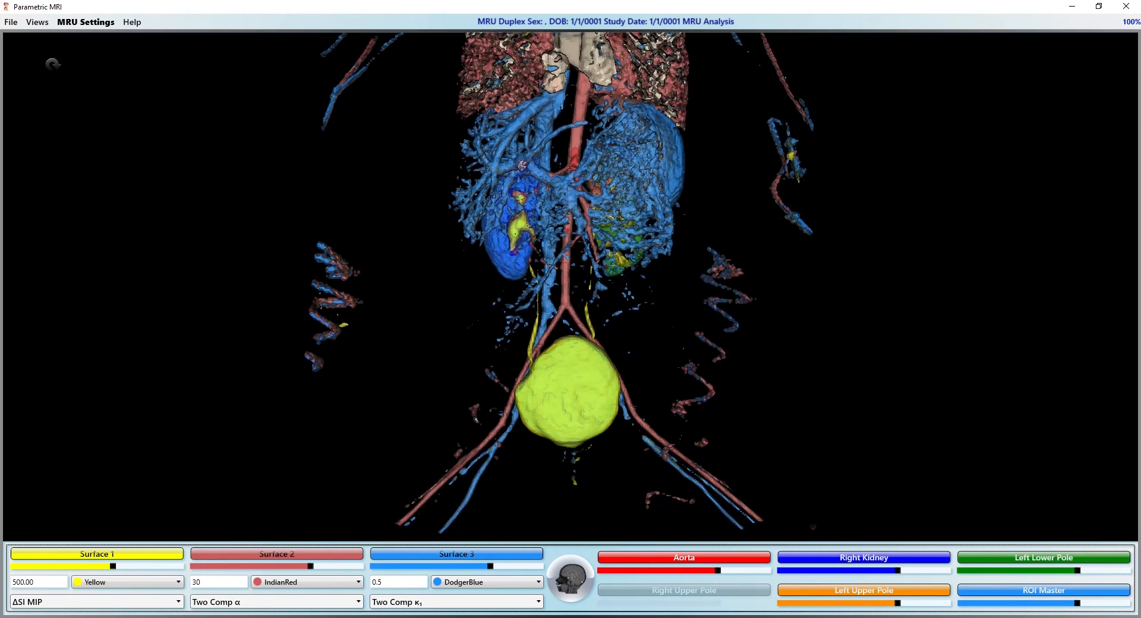
Capture a rotating series of screenshots of the combined 3D surface rendering
click(11, 22)
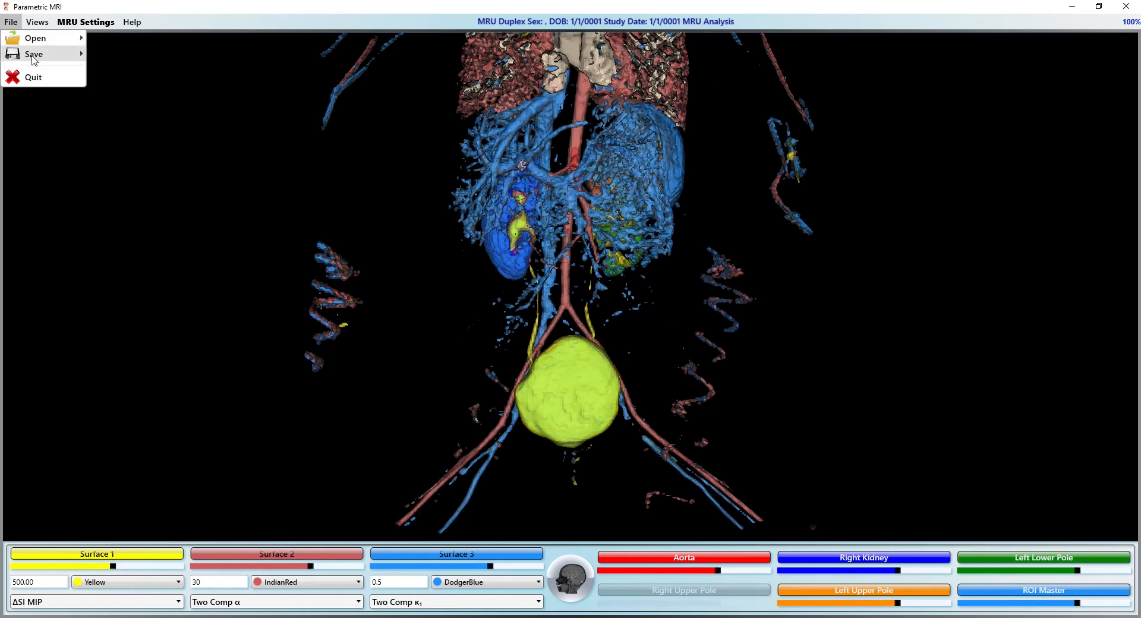
mouse_move(26, 56)
click(120, 88)
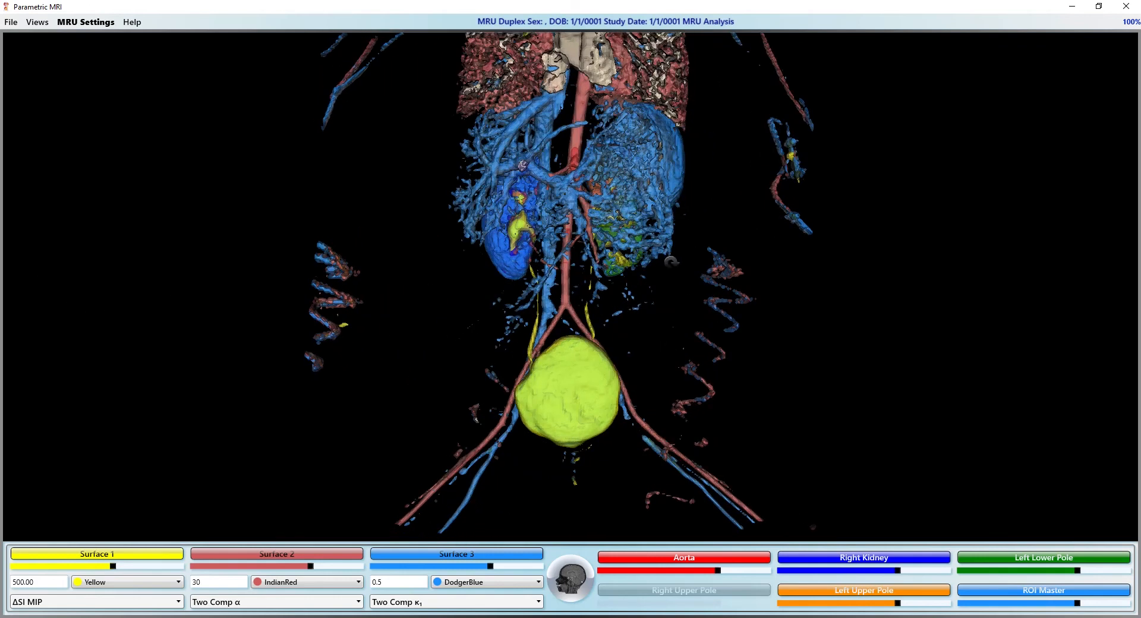
drag(667, 264, 623, 275)
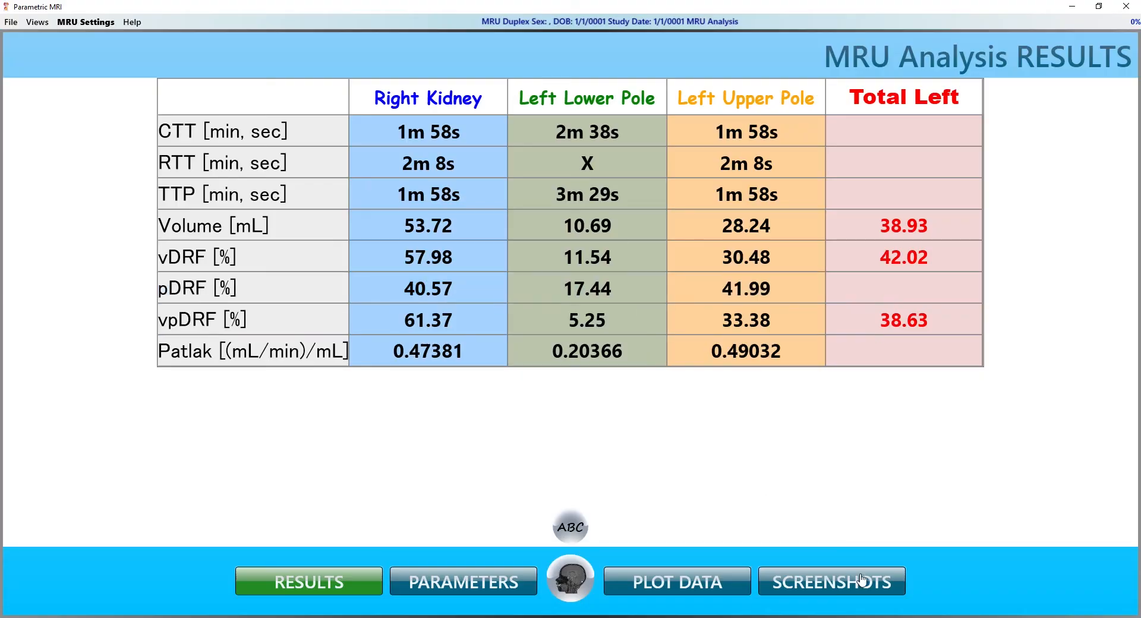
Save all the 3D rendering screenshots from the MRU analysis results as one DICOM series
click(859, 585)
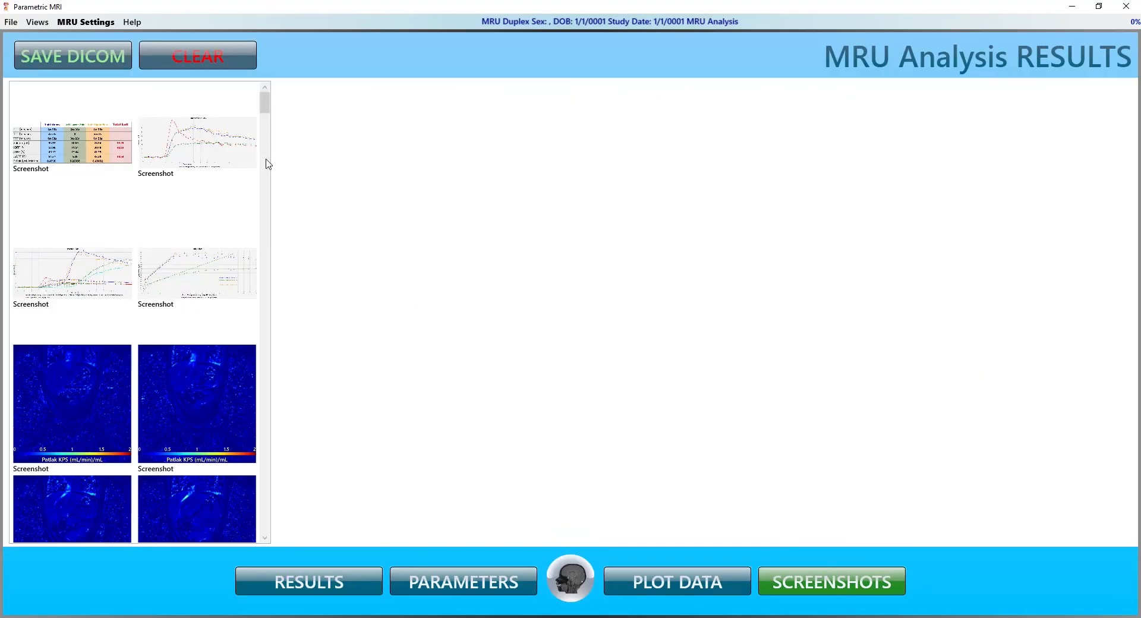
drag(268, 108, 284, 400)
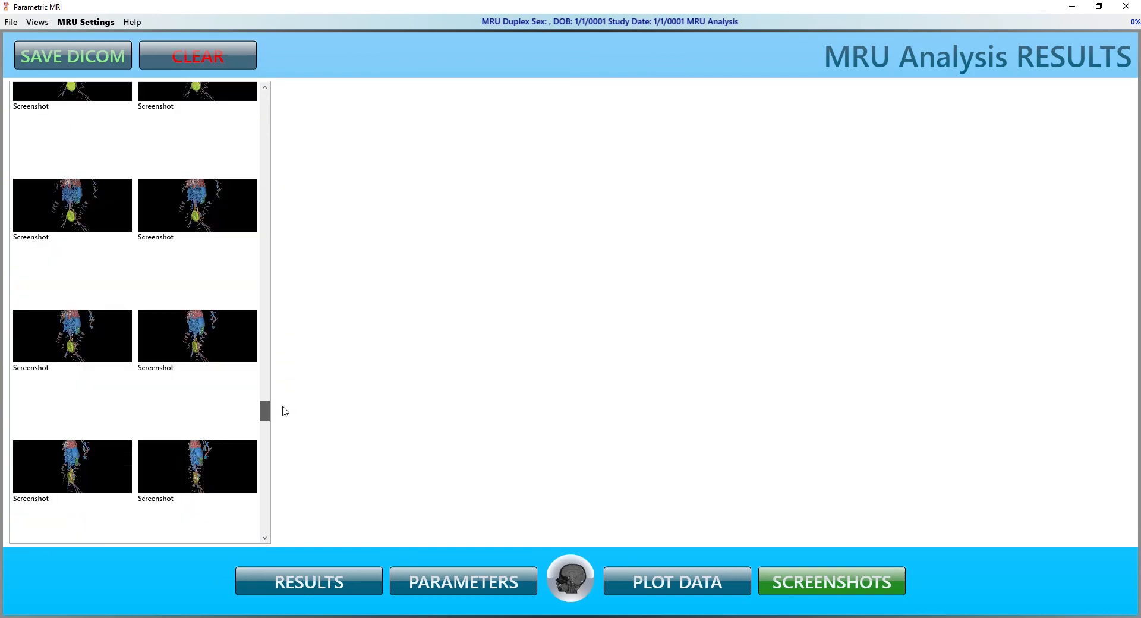
click(71, 365)
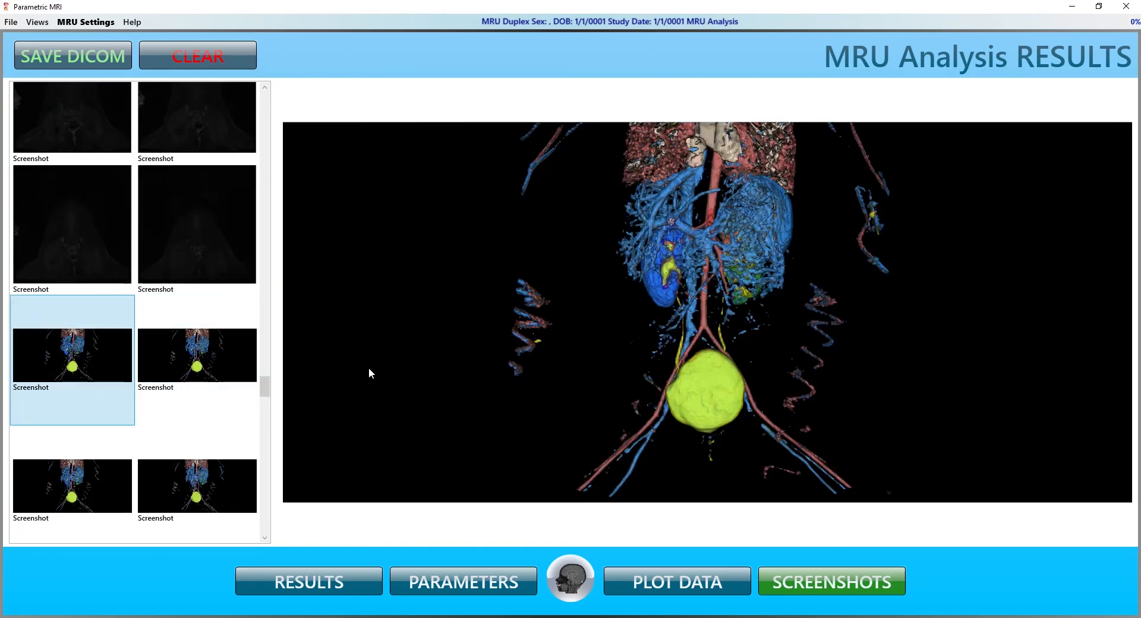
drag(268, 390, 270, 532)
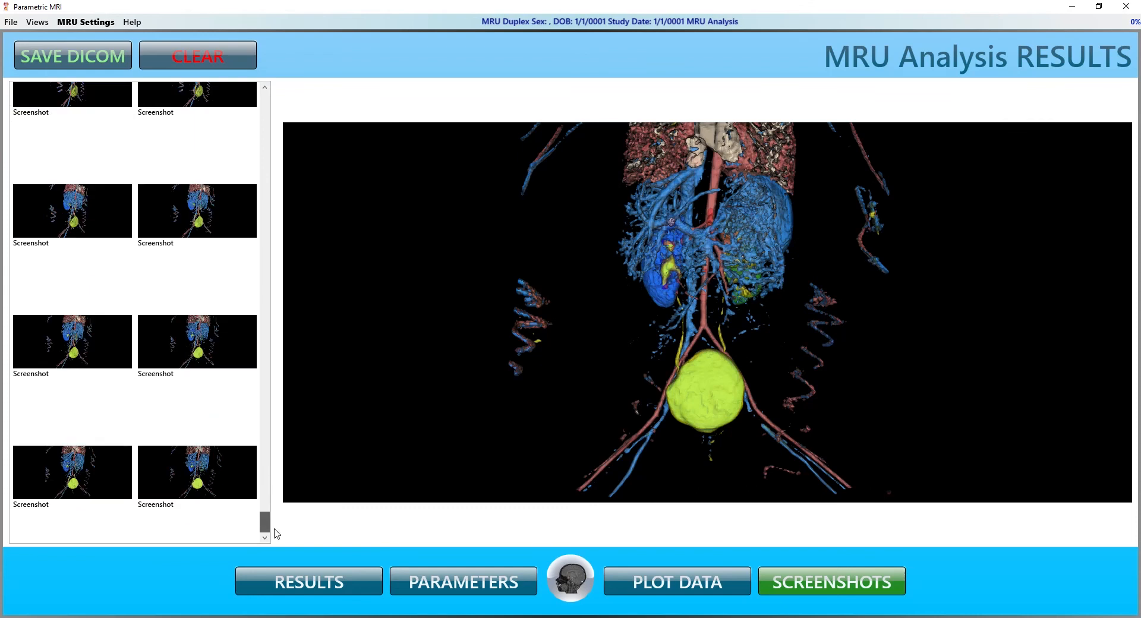
shift+click(237, 505)
right_click(183, 195)
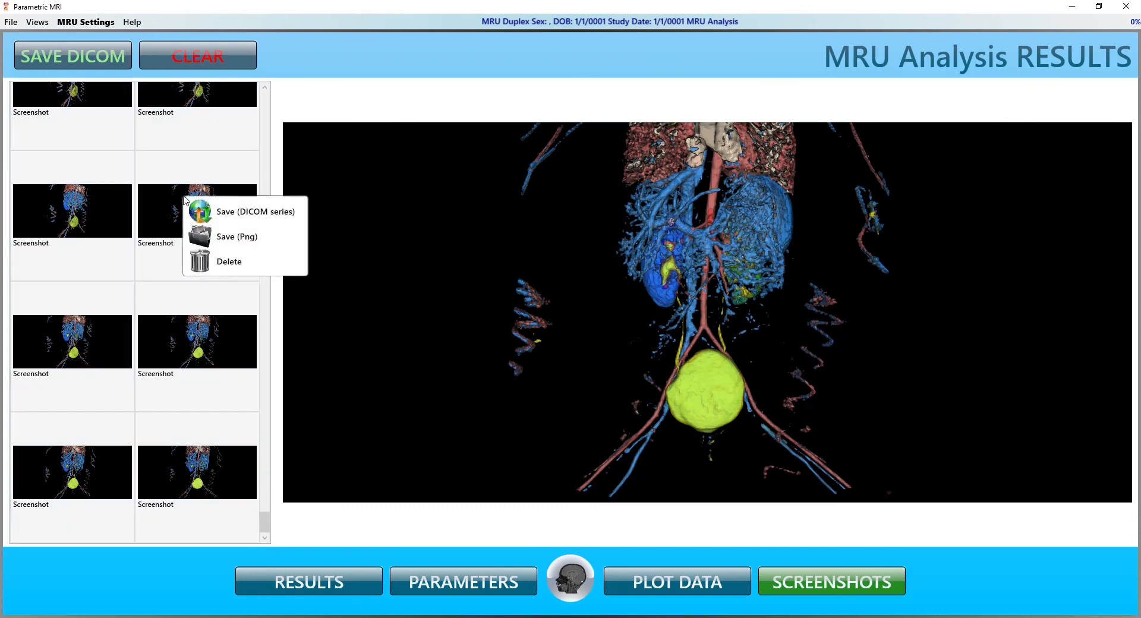
click(259, 212)
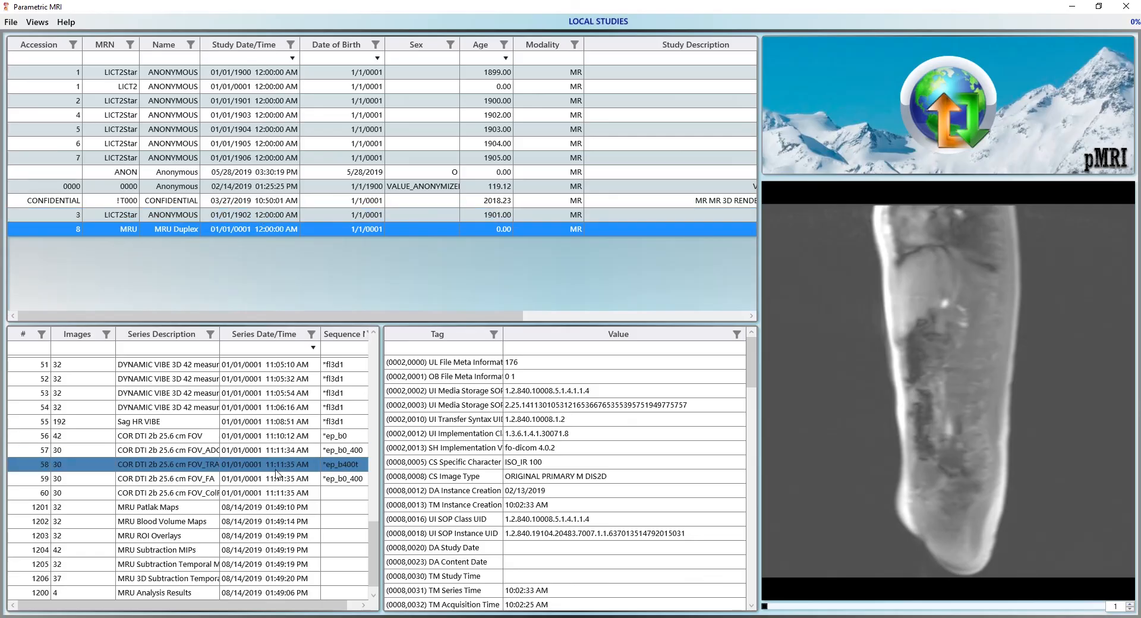
Rename the Secondary Capture series of the MRU Duplex study as MRU 3D Functional Map and preview the MRU Patlak Maps series
click(187, 593)
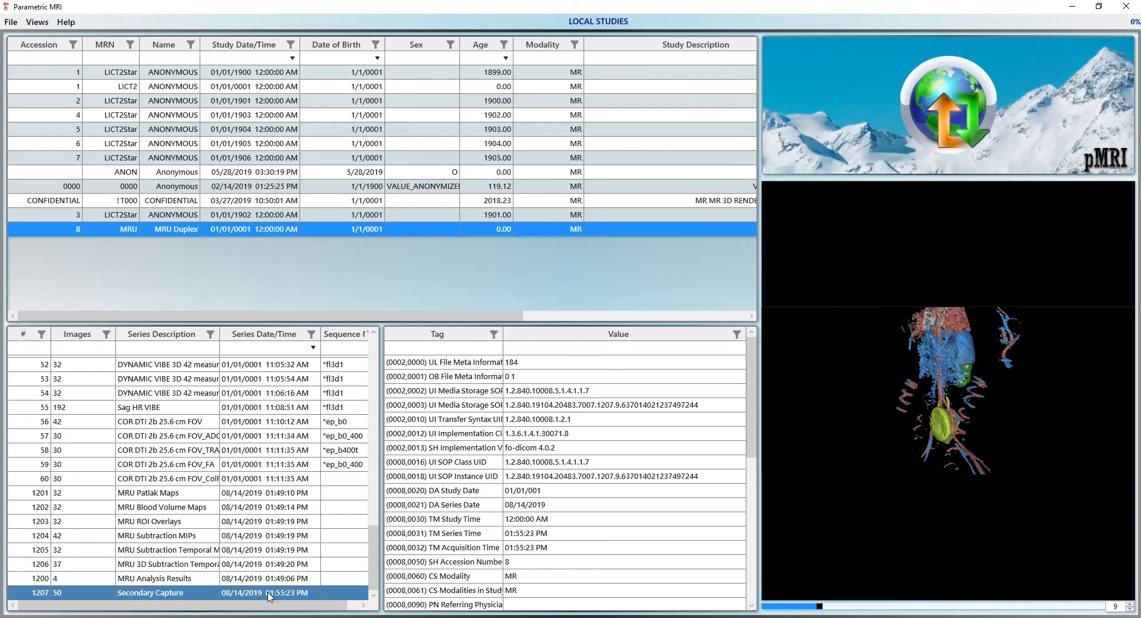
click(182, 594)
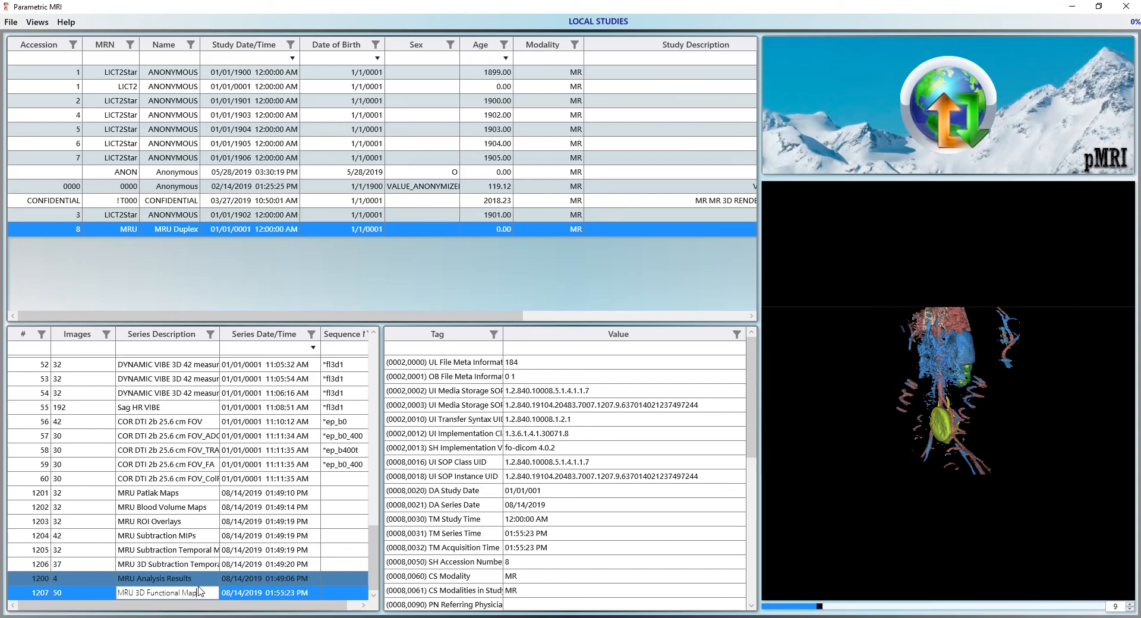
key(Return)
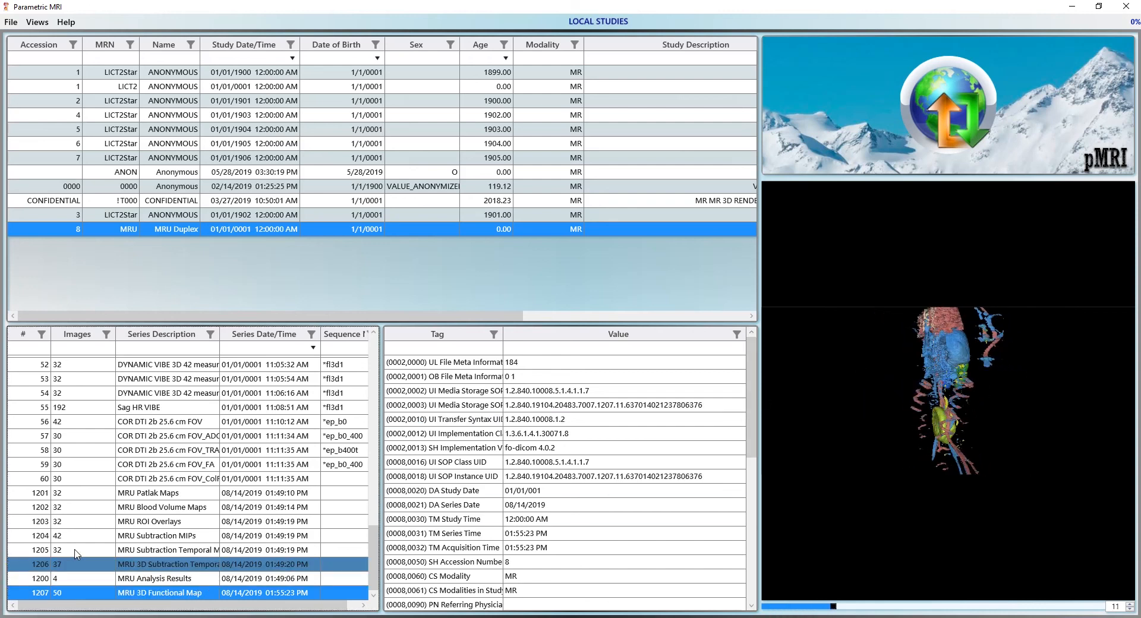
click(131, 494)
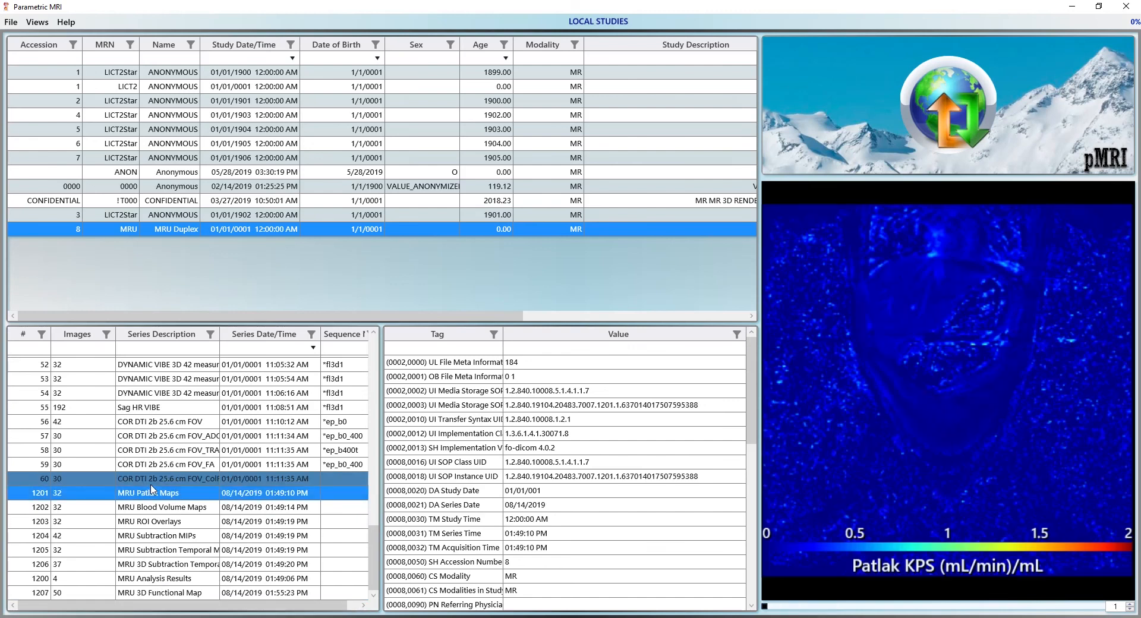